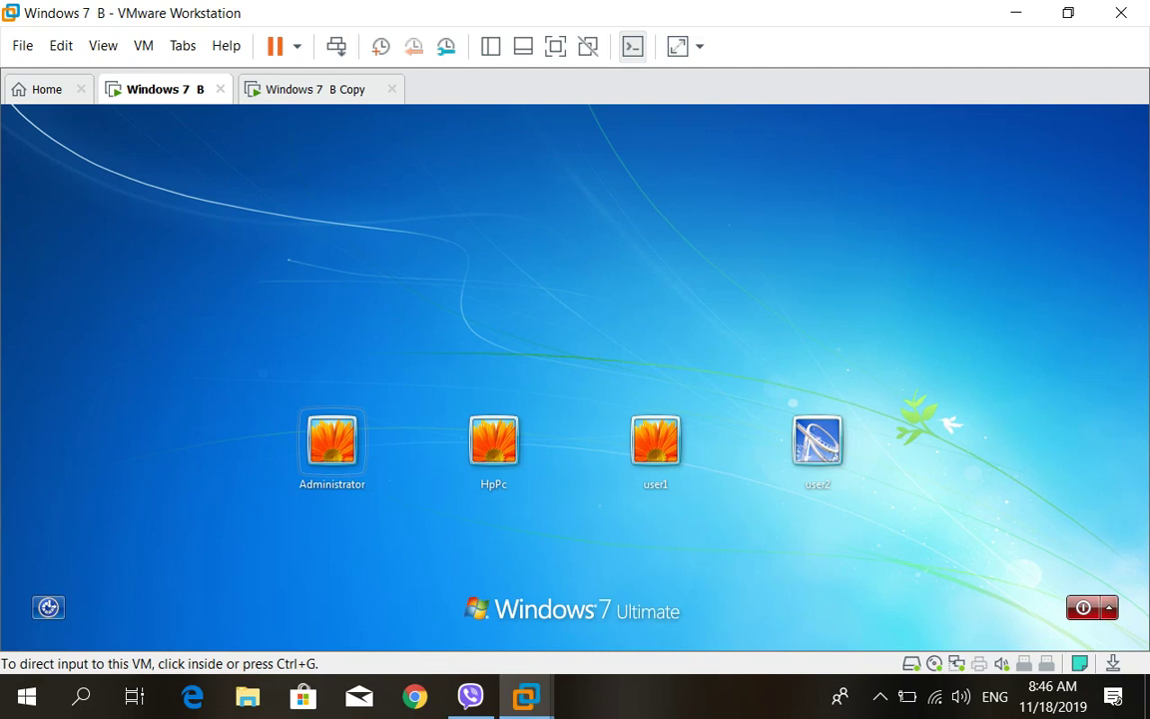
# Sign in to the HpPc account on Windows 7 B by entering its password
pyautogui.click(310, 89)
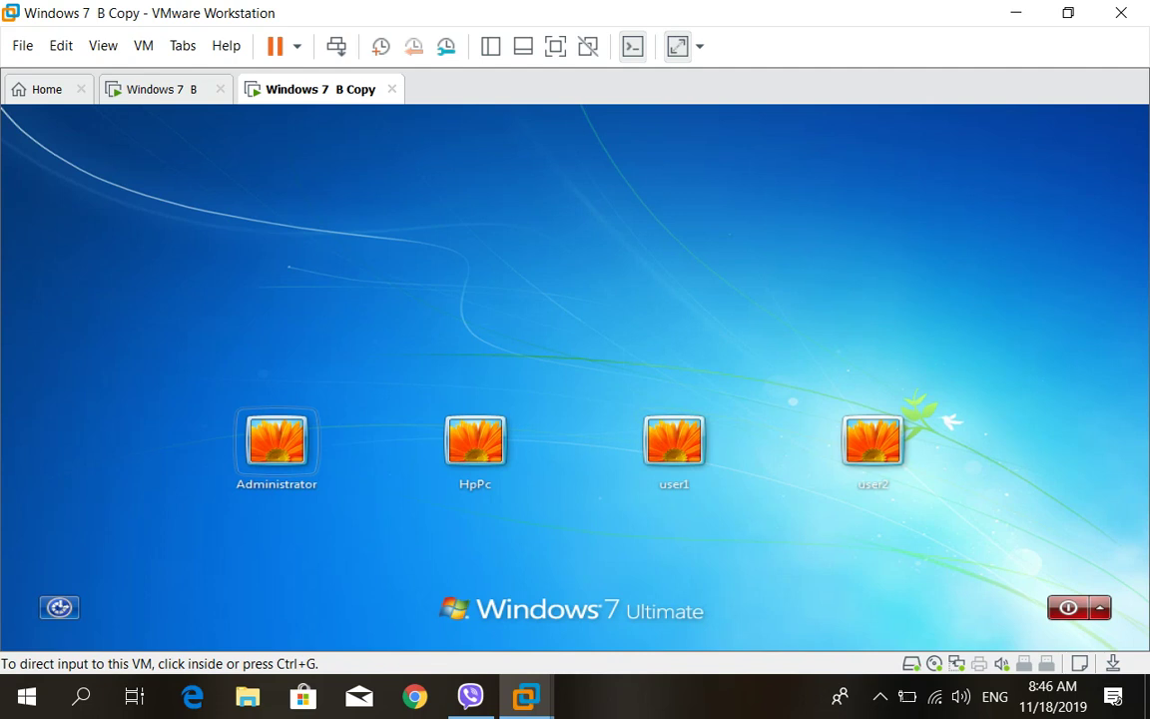
pyautogui.hotkey('ctrl', 'shift', 'Tab')
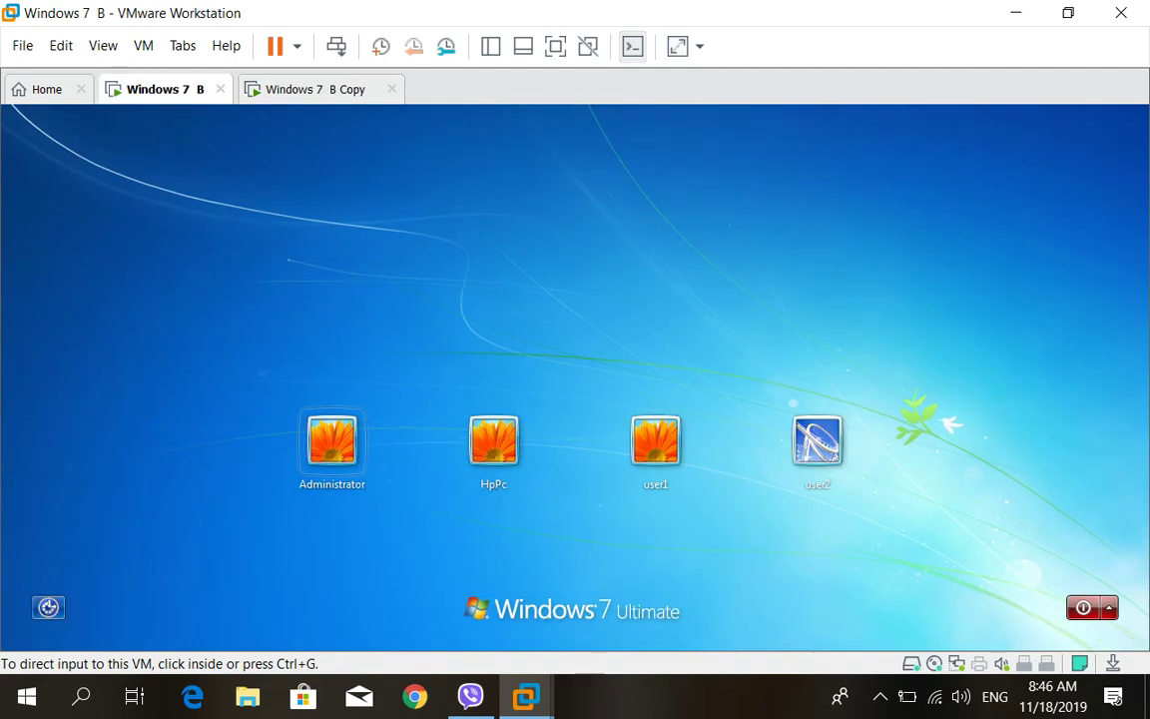
pyautogui.click(493, 440)
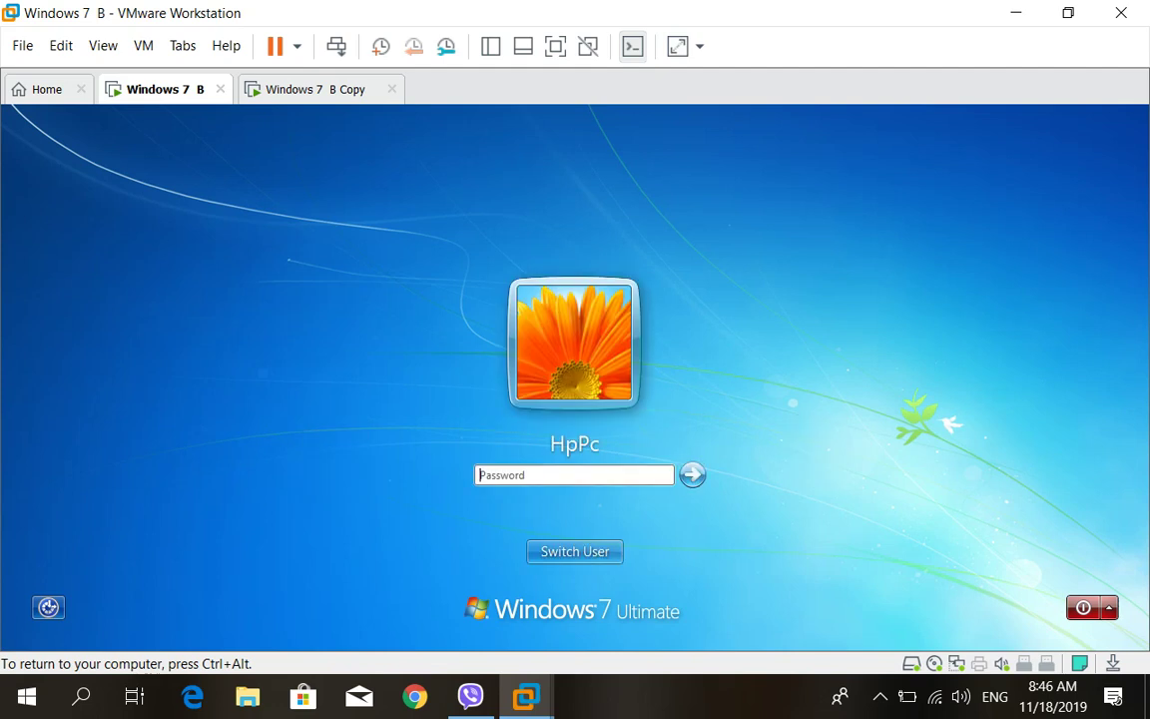
pyautogui.write('12345')
pyautogui.press('Return')
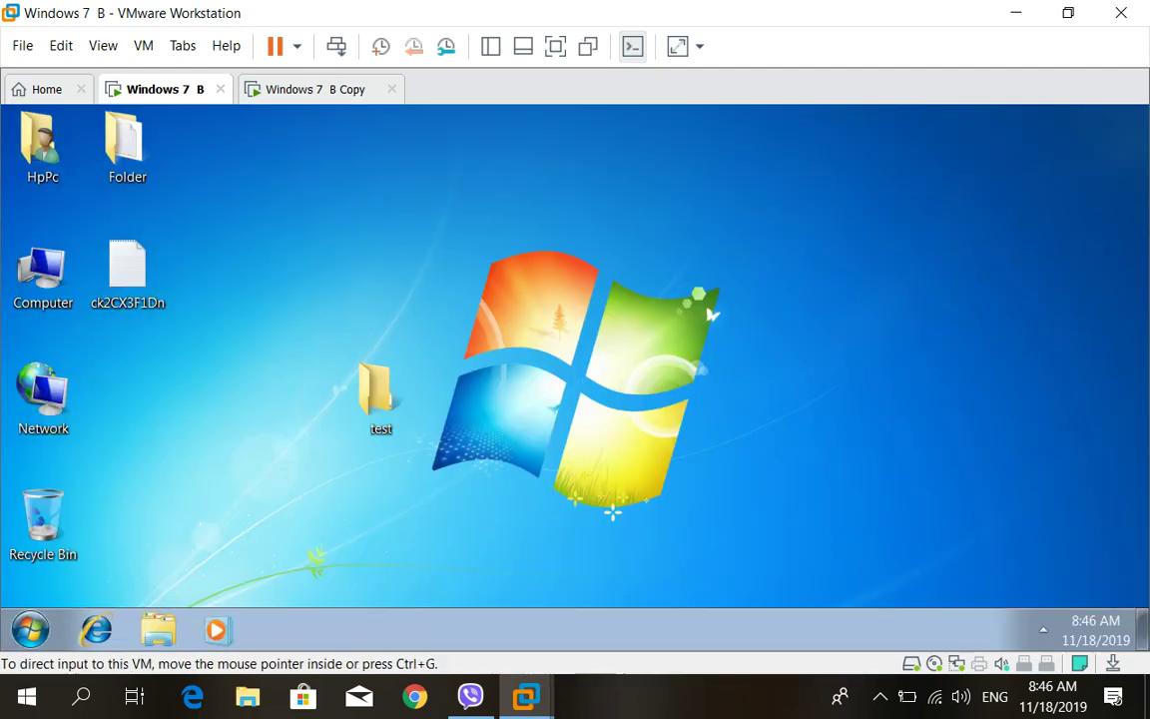
# Sign in to the HpPc account on the Windows 7 B Copy machine with the same password
pyautogui.hotkey('ctrl', 'Tab')
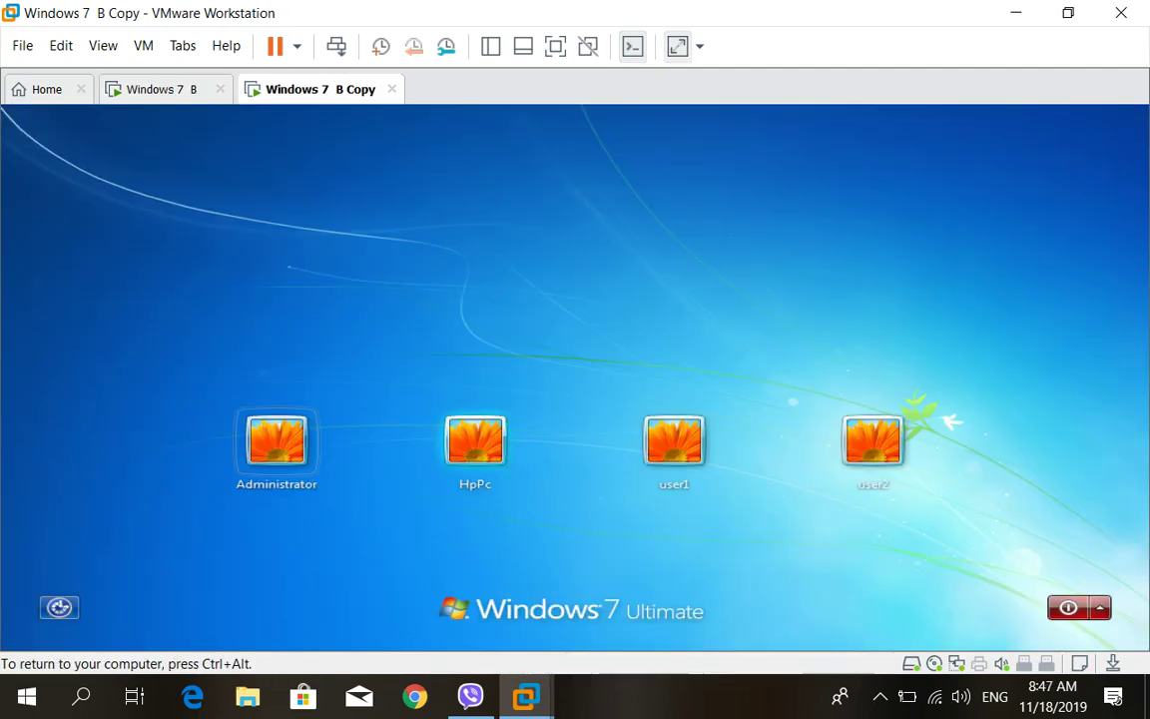
pyautogui.click(476, 440)
pyautogui.write('12')
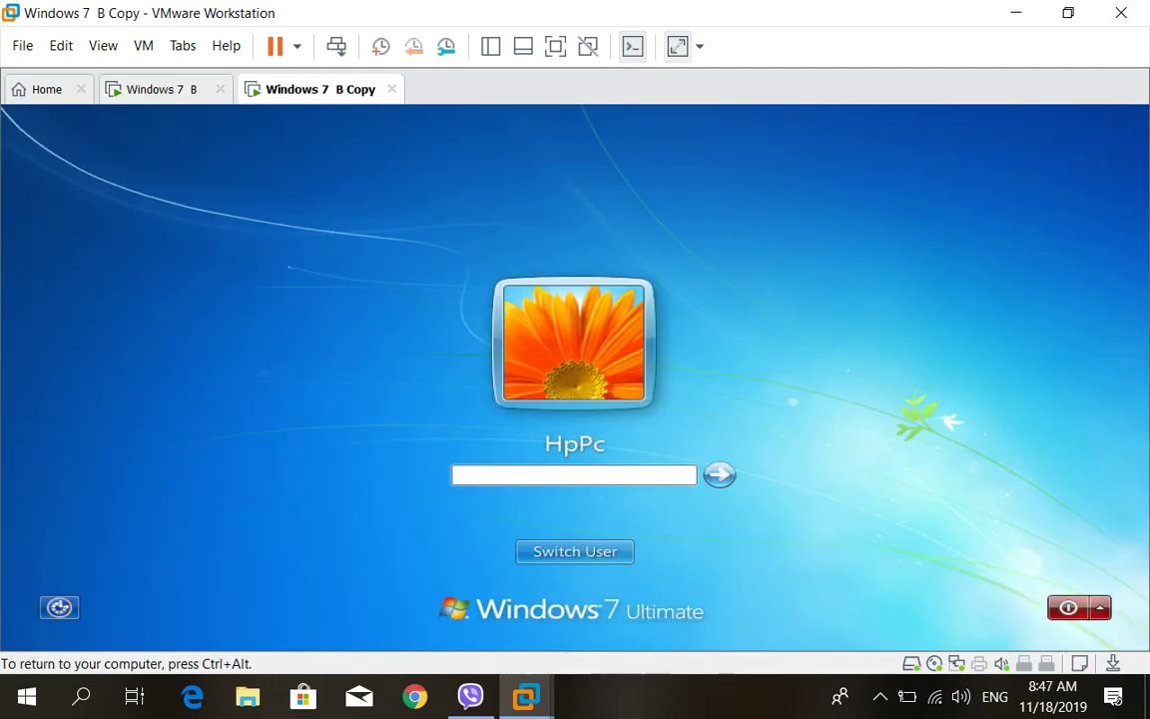
pyautogui.write('345')
pyautogui.press('Return')
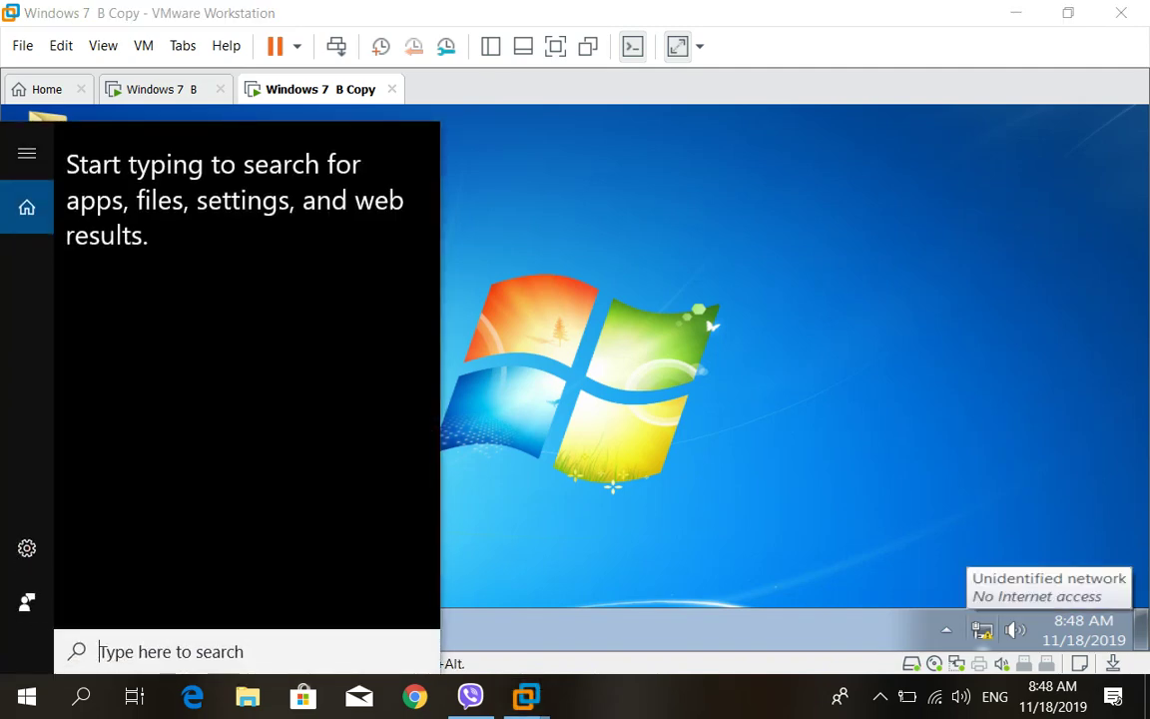
# Open Network and Sharing Center from the tray network icon on WIN2, then on WIN1
pyautogui.click(983, 629)
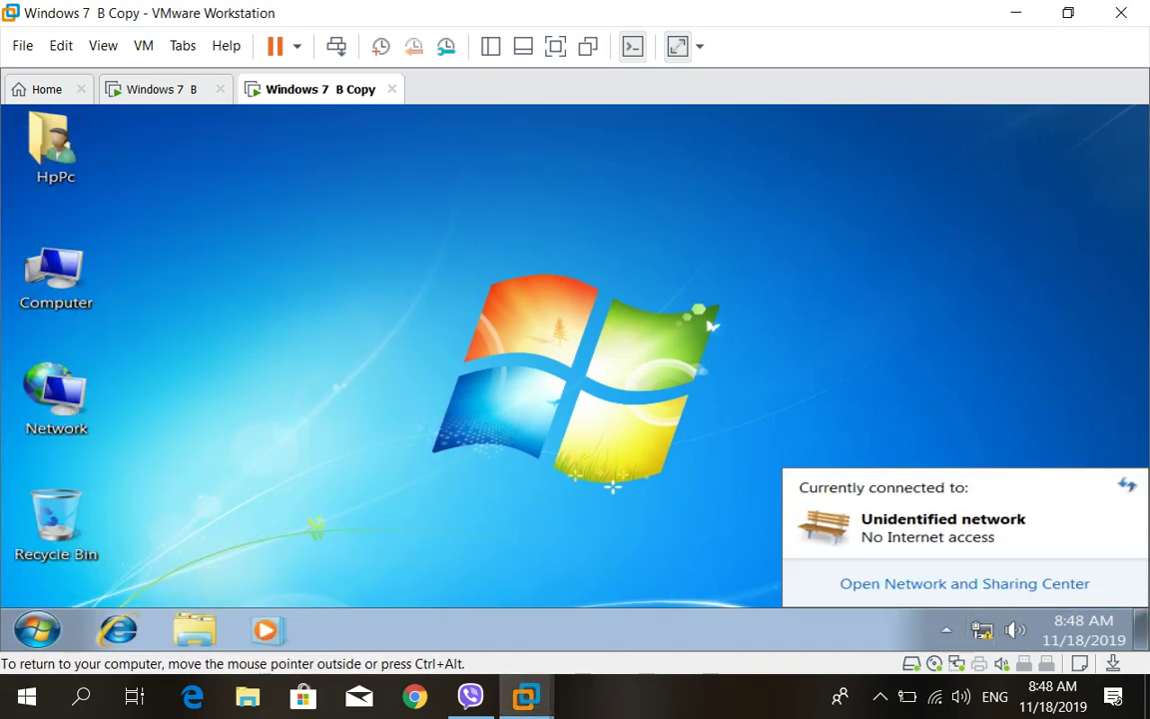
pyautogui.click(964, 583)
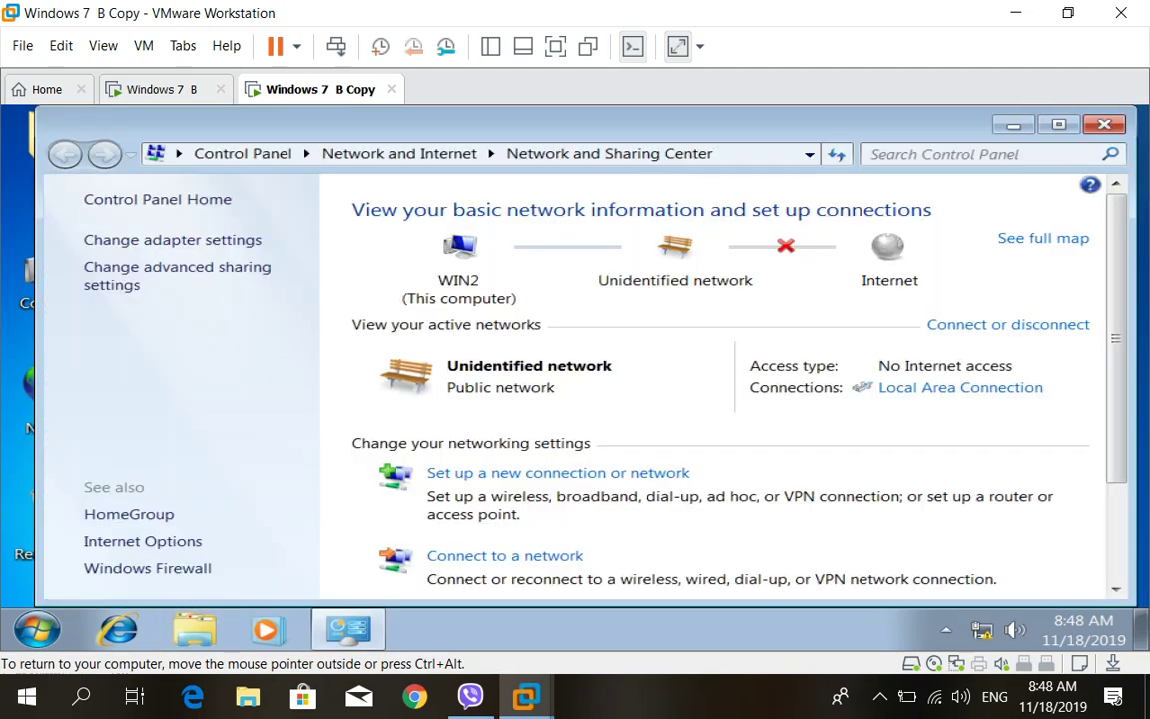
pyautogui.hotkey('ctrl', 'shift', 'Tab')
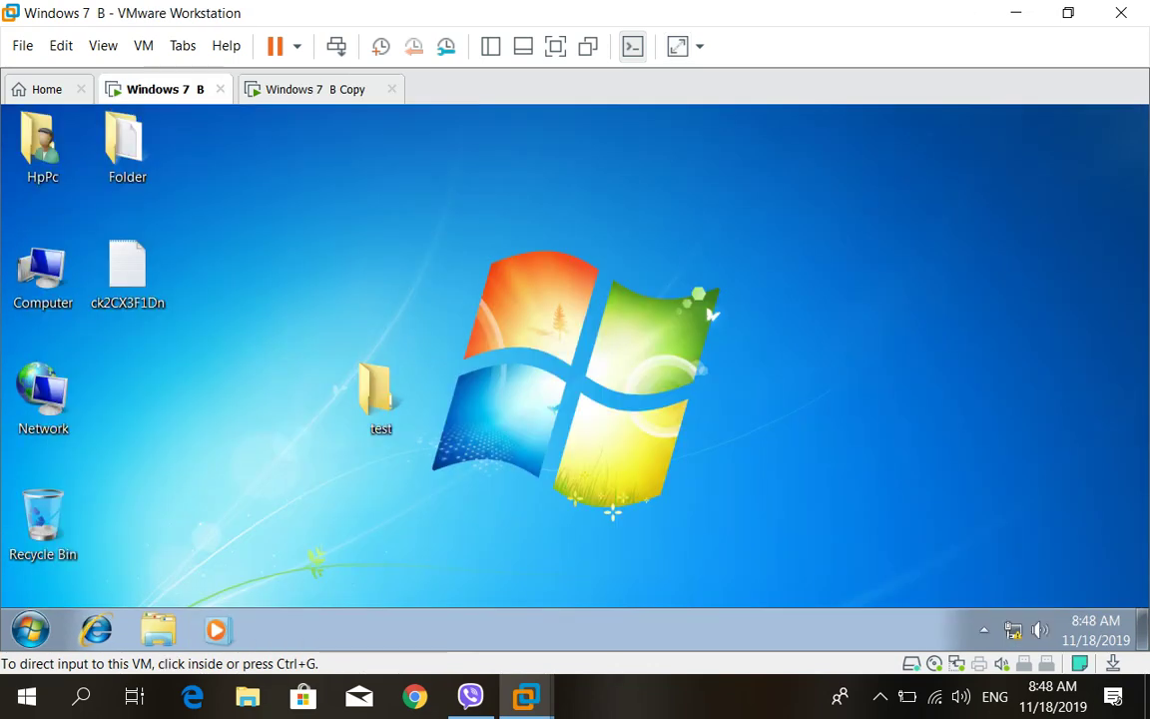
pyautogui.hotkey('ctrl', 'g')
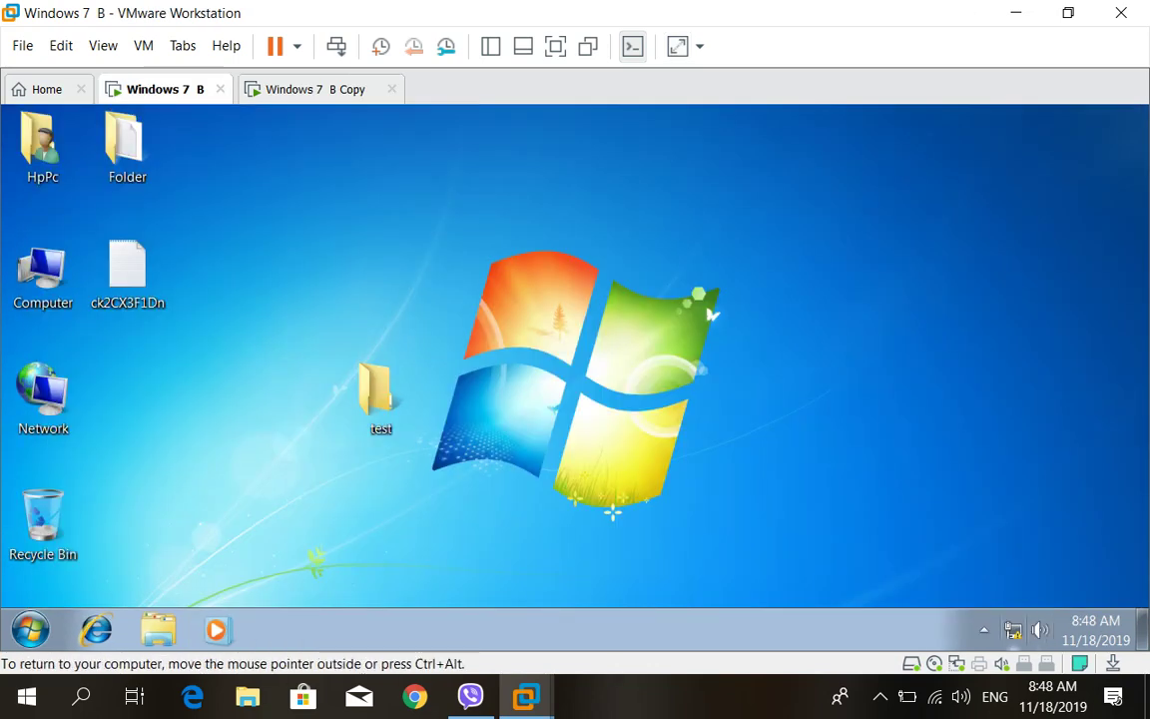
pyautogui.click(1012, 630)
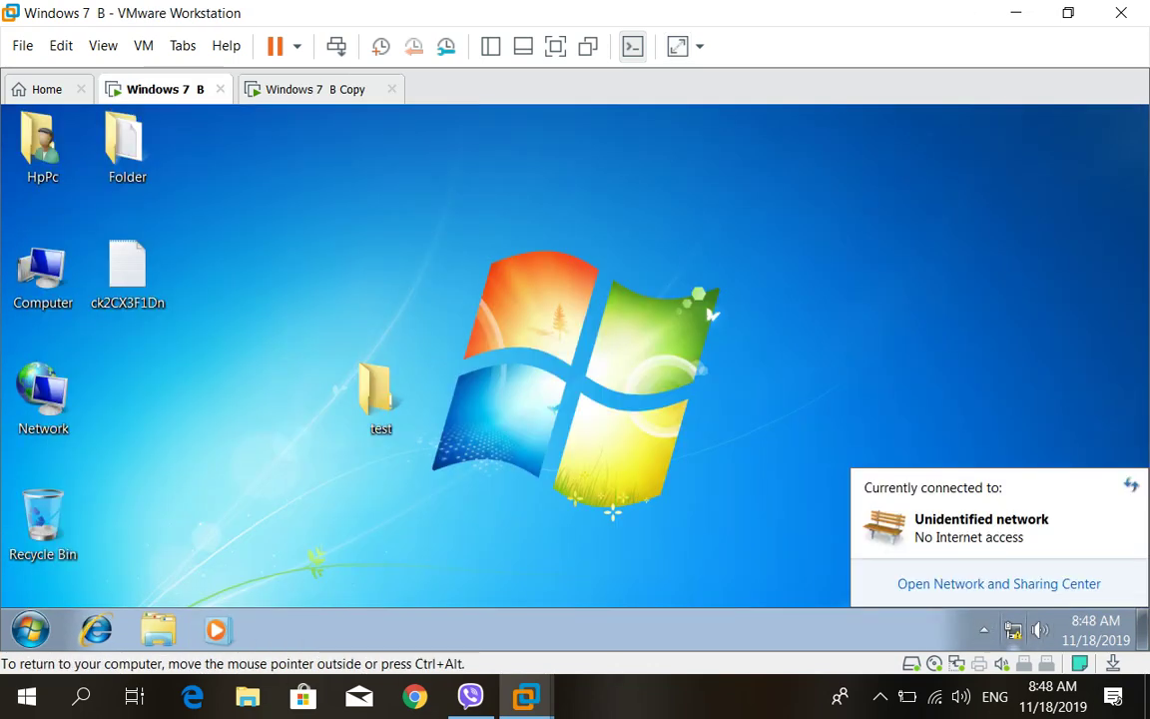
pyautogui.press('Tab')
pyautogui.press('Return')
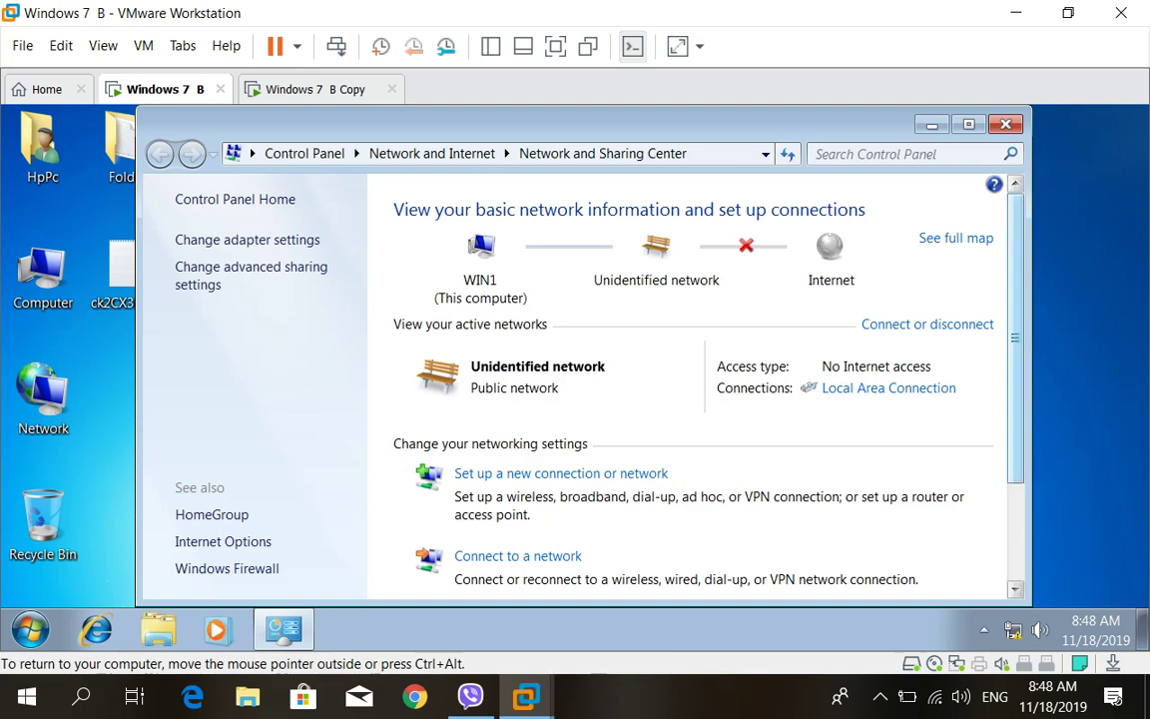
# Set WIN1's network location to Home network through the homegroup and sharing options
pyautogui.scroll(-3, 689, 389)
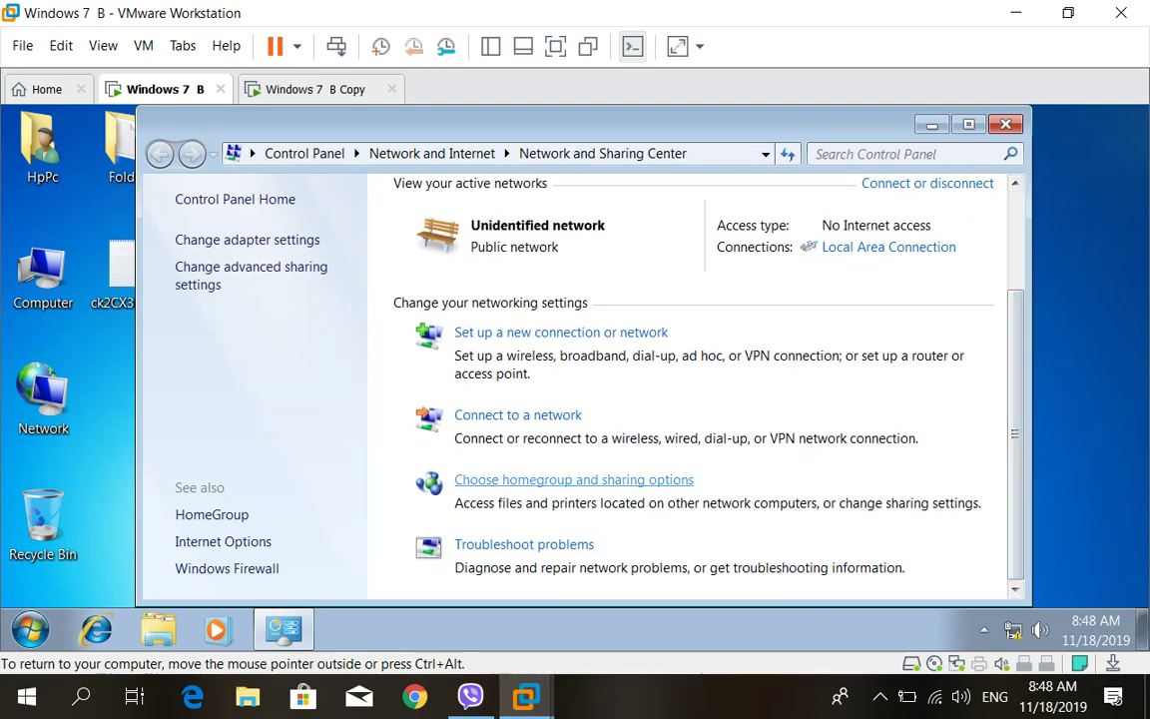
pyautogui.click(574, 479)
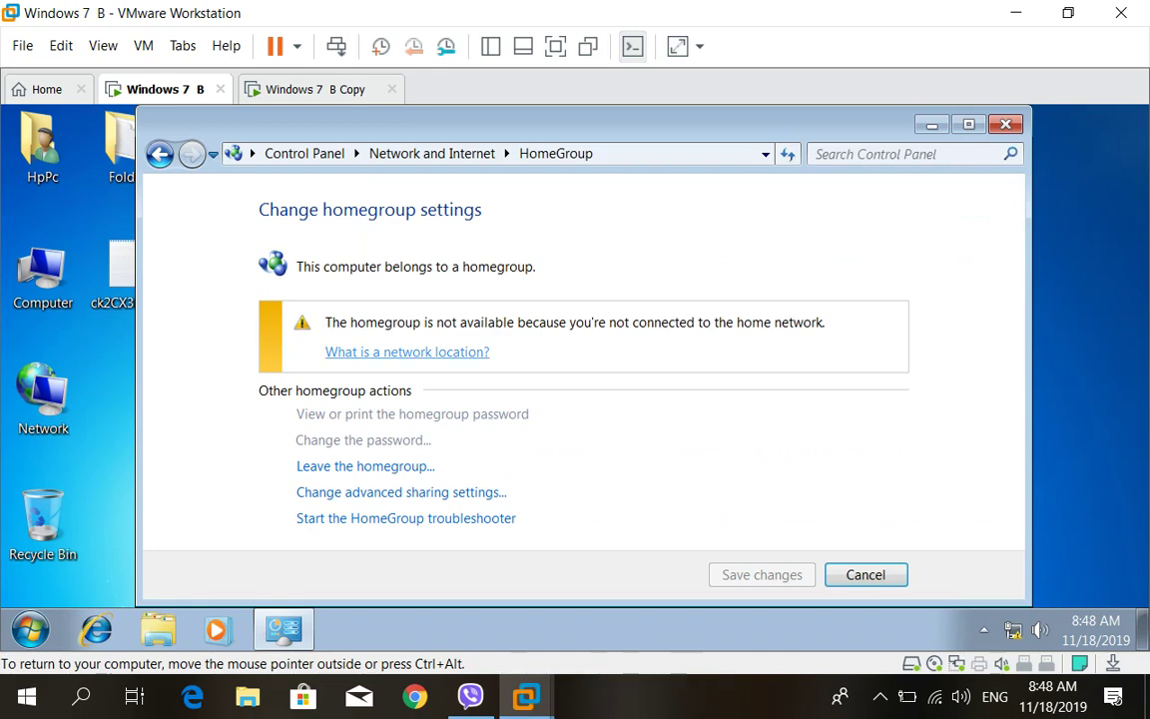
pyautogui.click(408, 351)
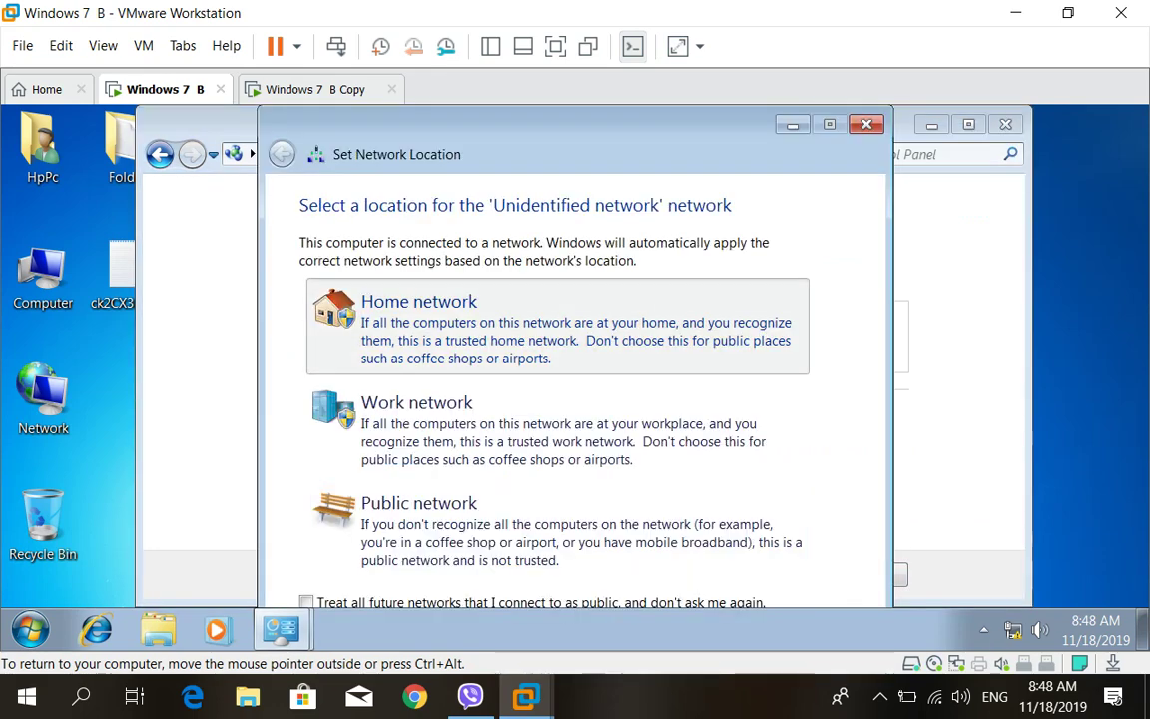
pyautogui.click(419, 319)
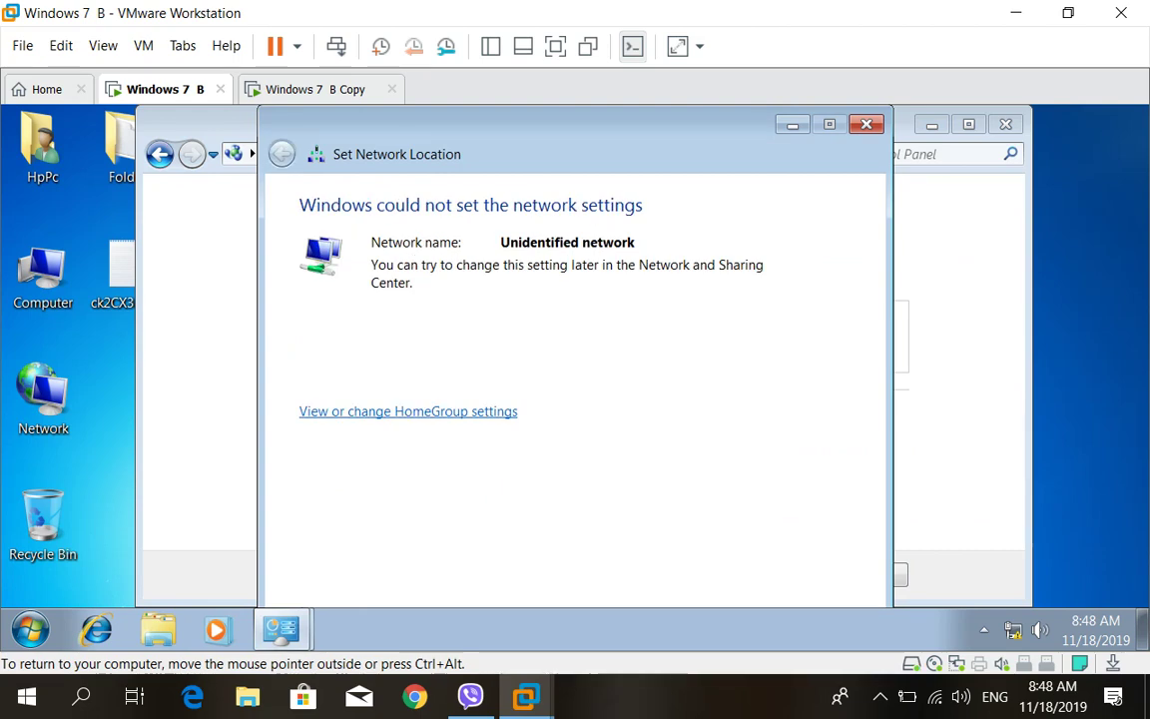
pyautogui.press('Escape')
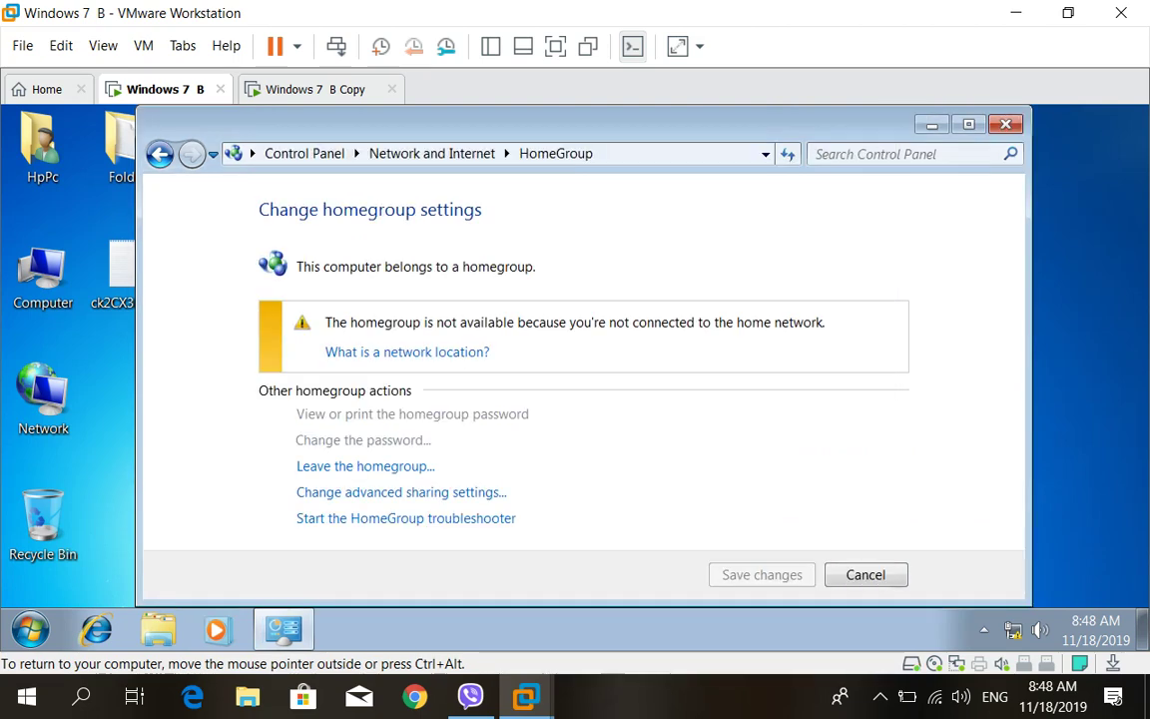
pyautogui.hotkey('alt', 'Left')
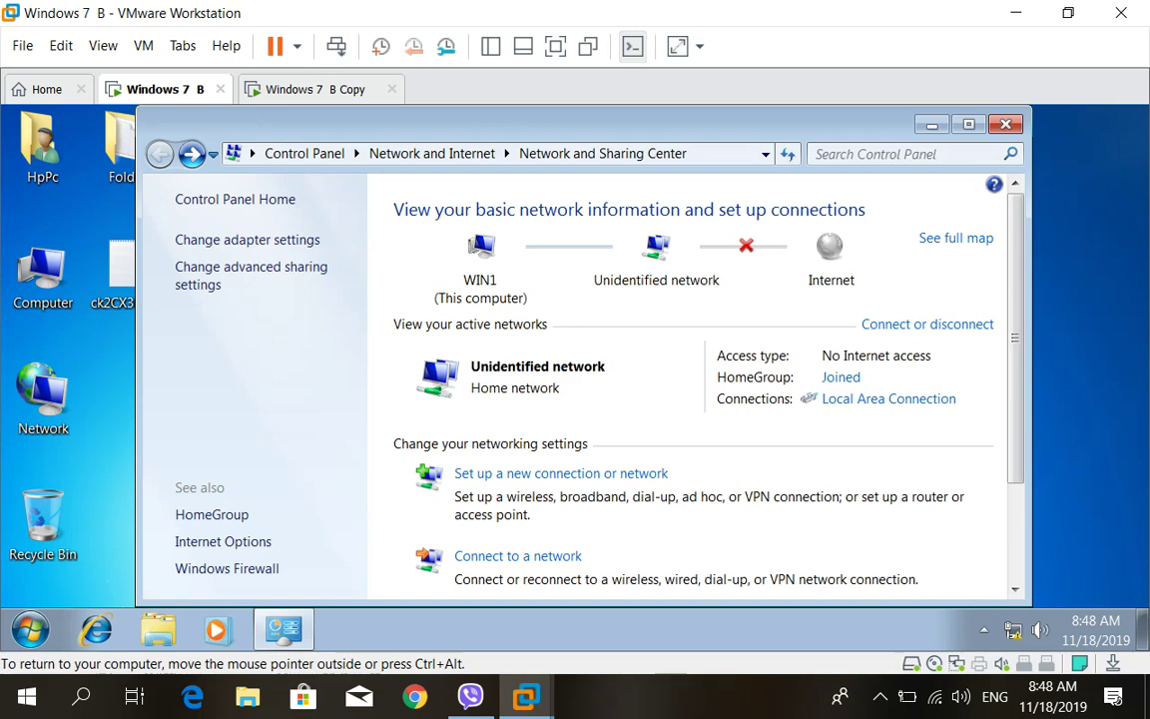
pyautogui.hotkey('ctrl', 'Tab')
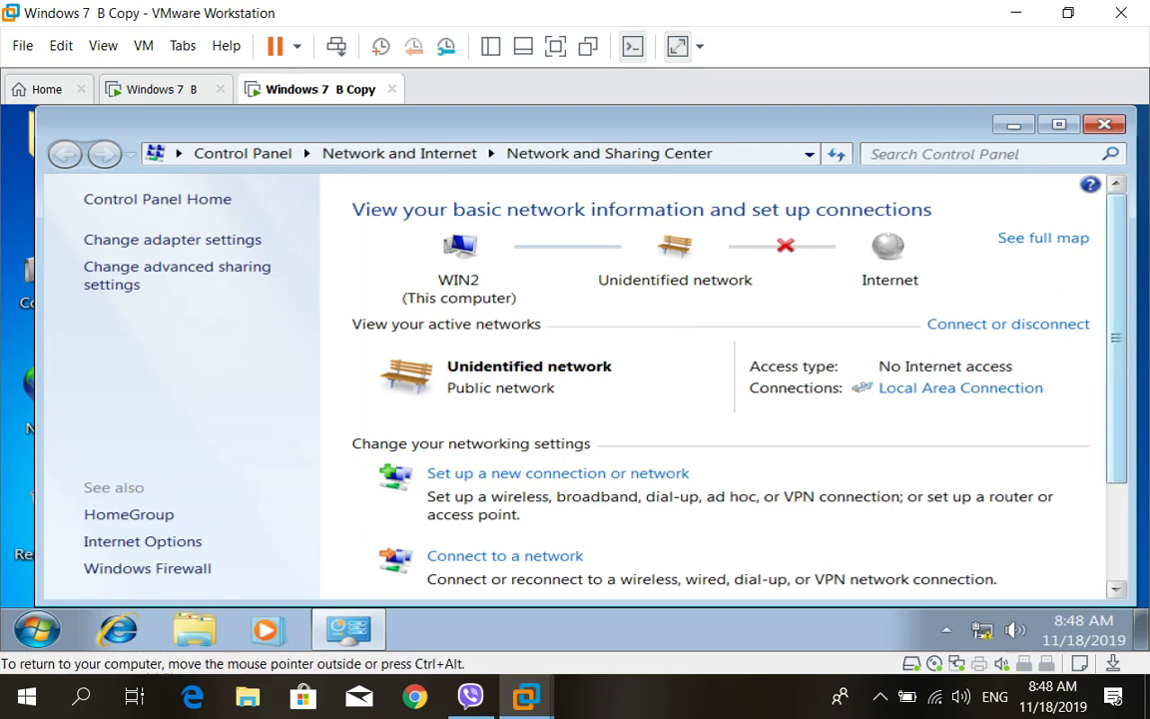
# Change WIN2's network location to Home network and return to Network and Sharing Center
pyautogui.scroll(-1, 714, 389)
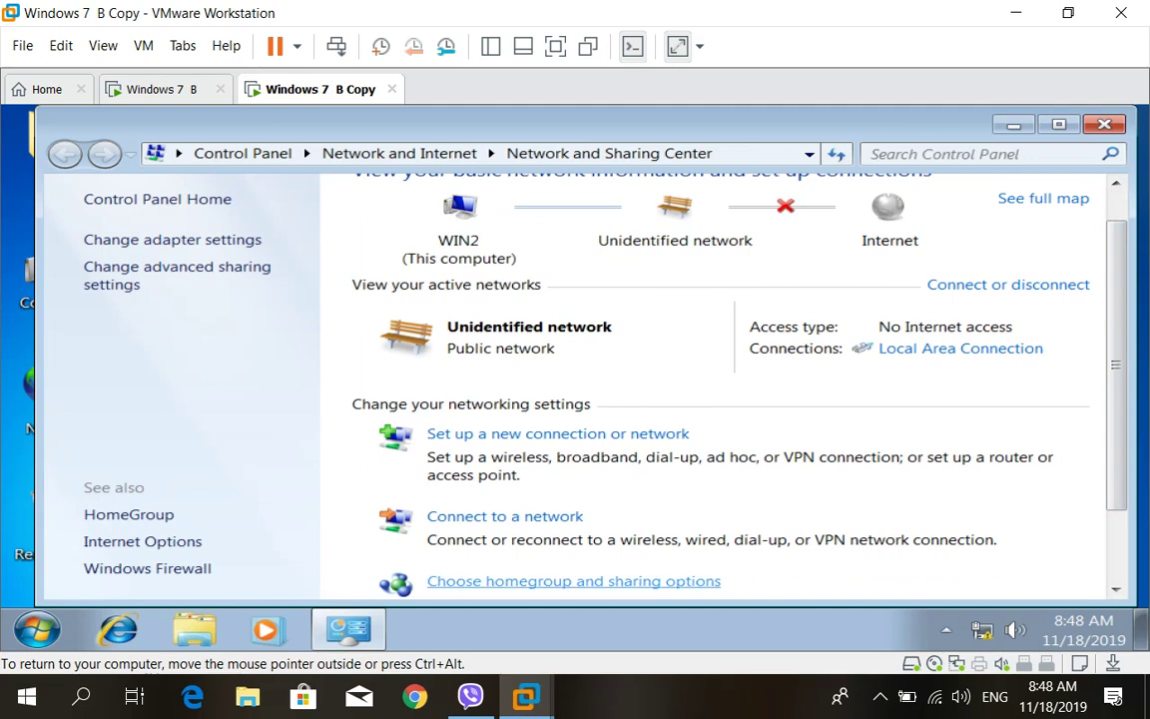
pyautogui.click(574, 581)
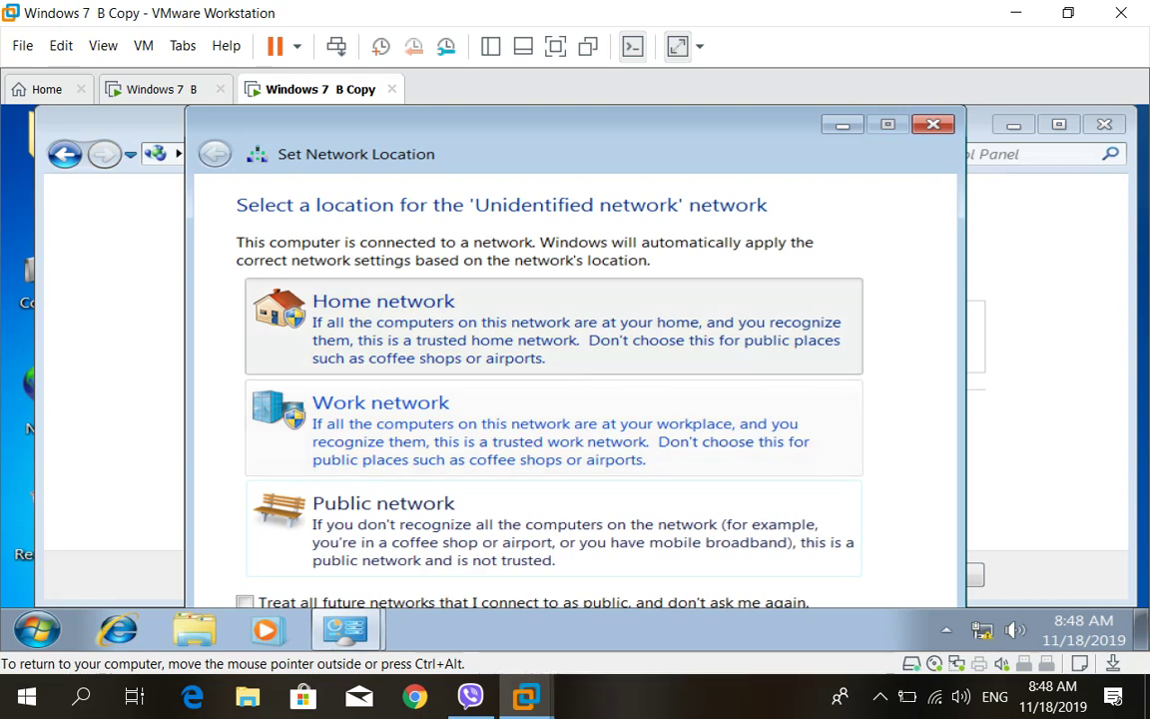
pyautogui.click(383, 301)
pyautogui.press('Escape')
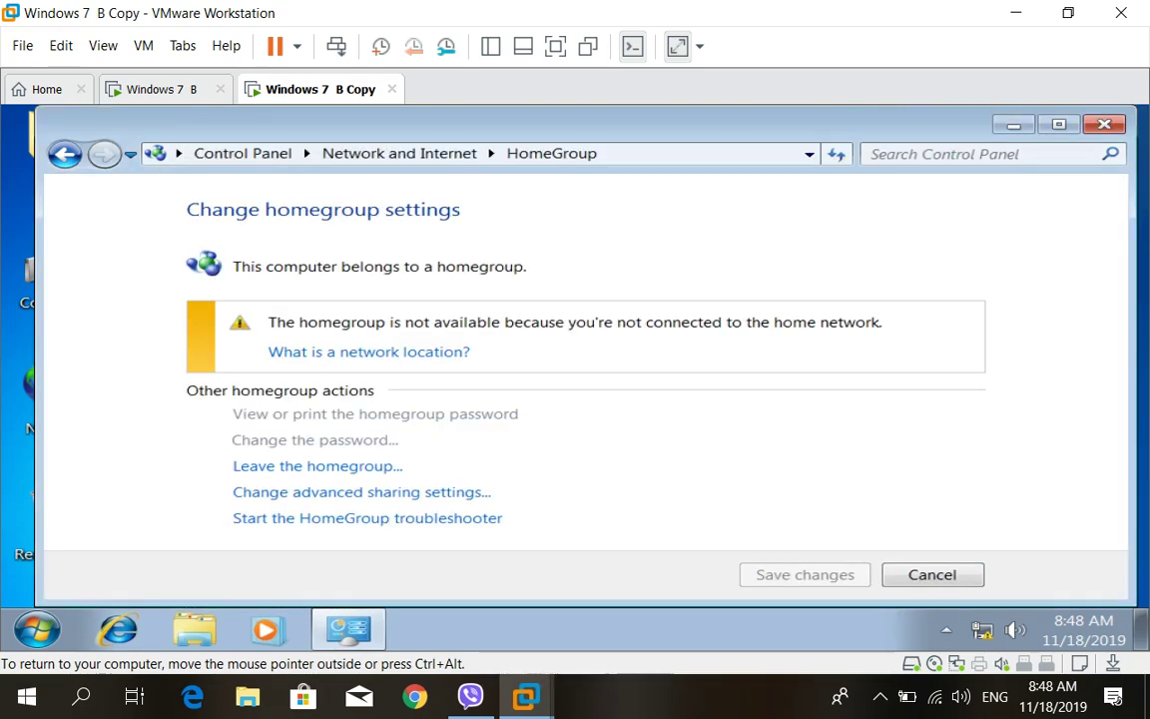
pyautogui.hotkey('alt', 'Left')
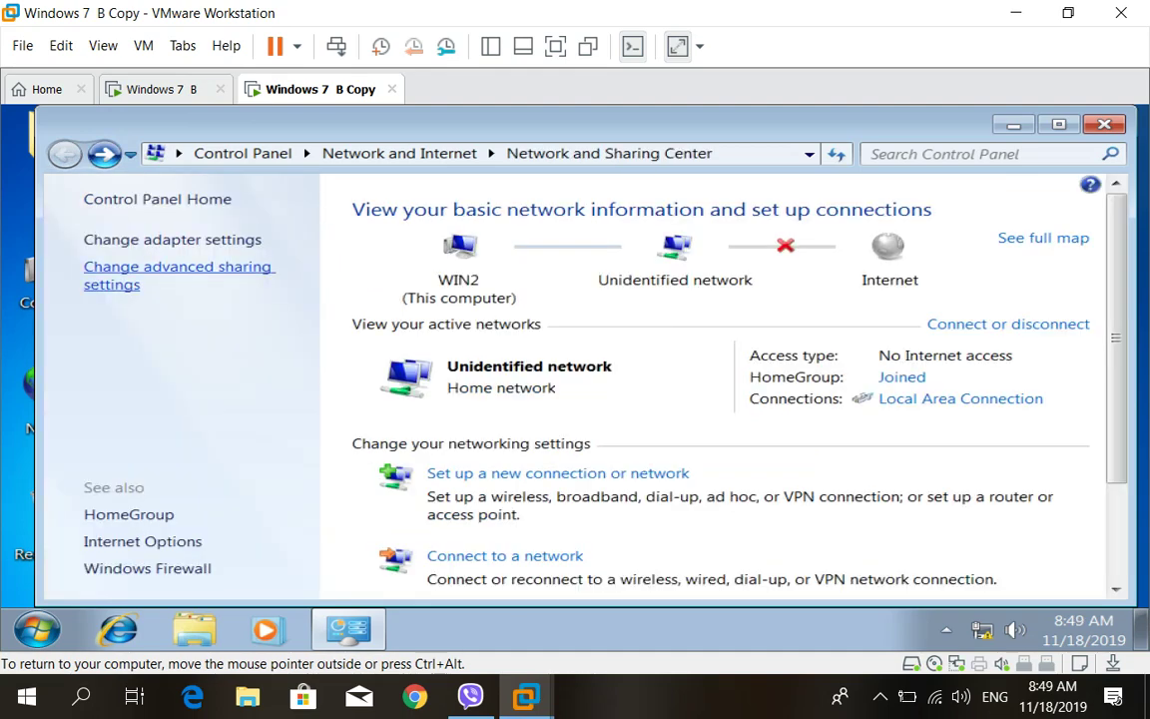
# Open and review WIN2's advanced sharing settings
pyautogui.click(178, 266)
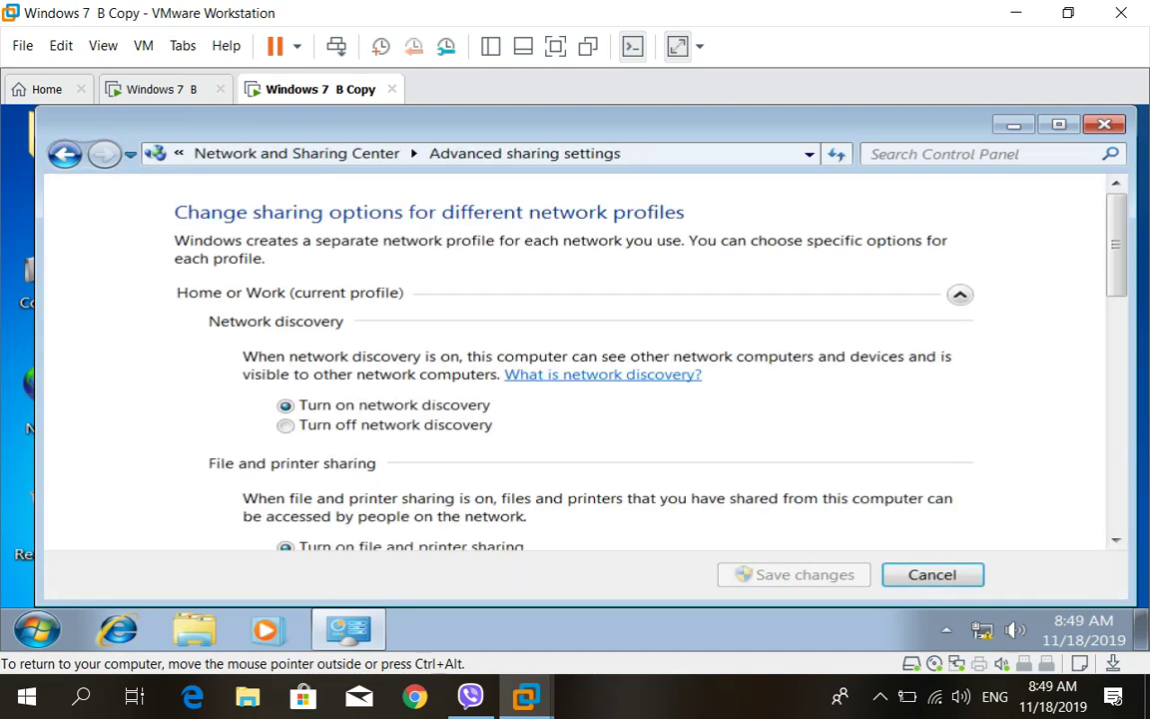
pyautogui.scroll(-5, 579, 360)
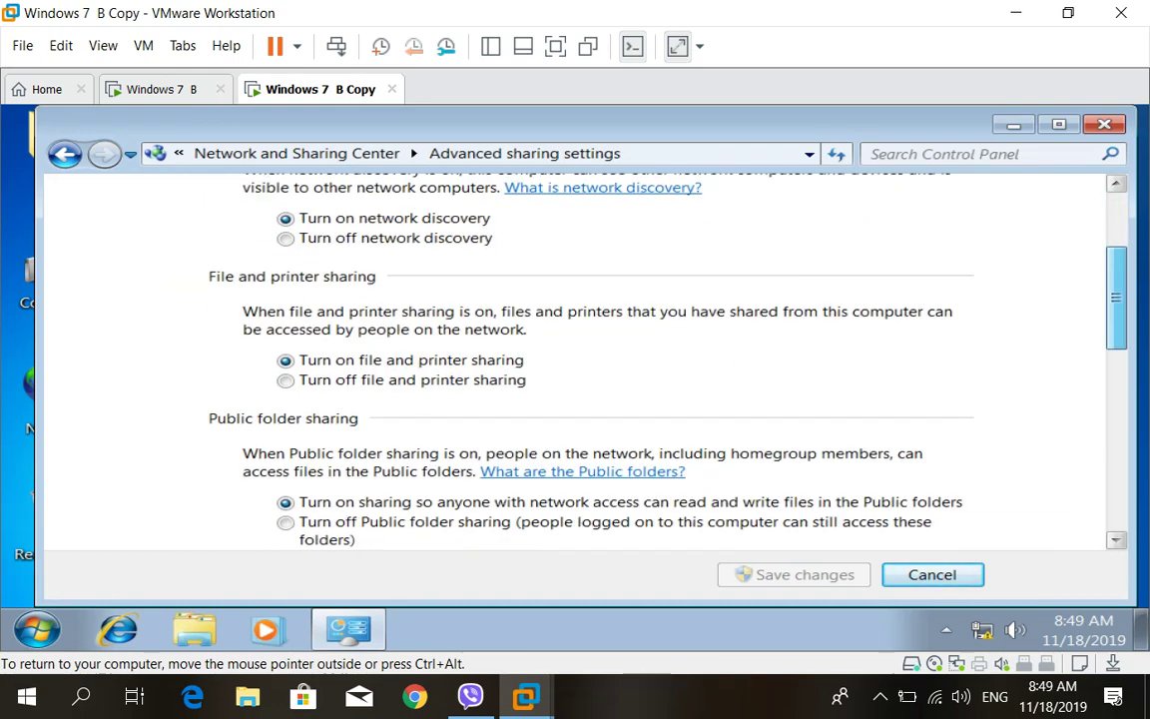
pyautogui.scroll(-6, 579, 359)
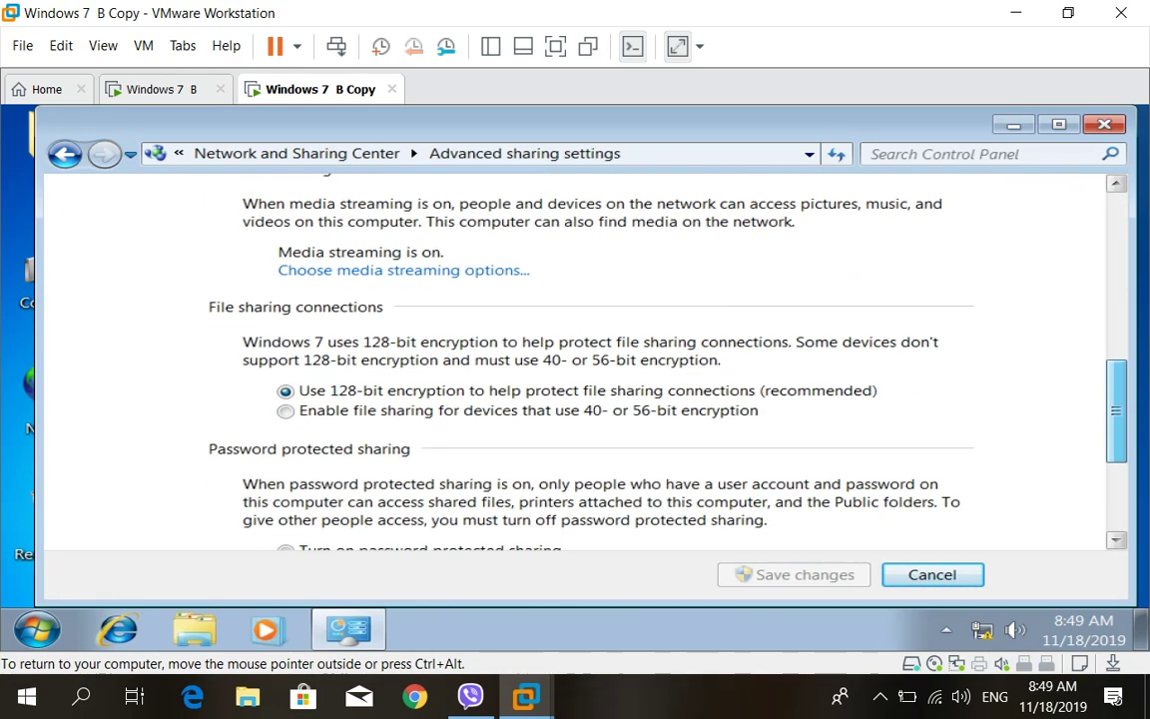
pyautogui.scroll(-3, 579, 359)
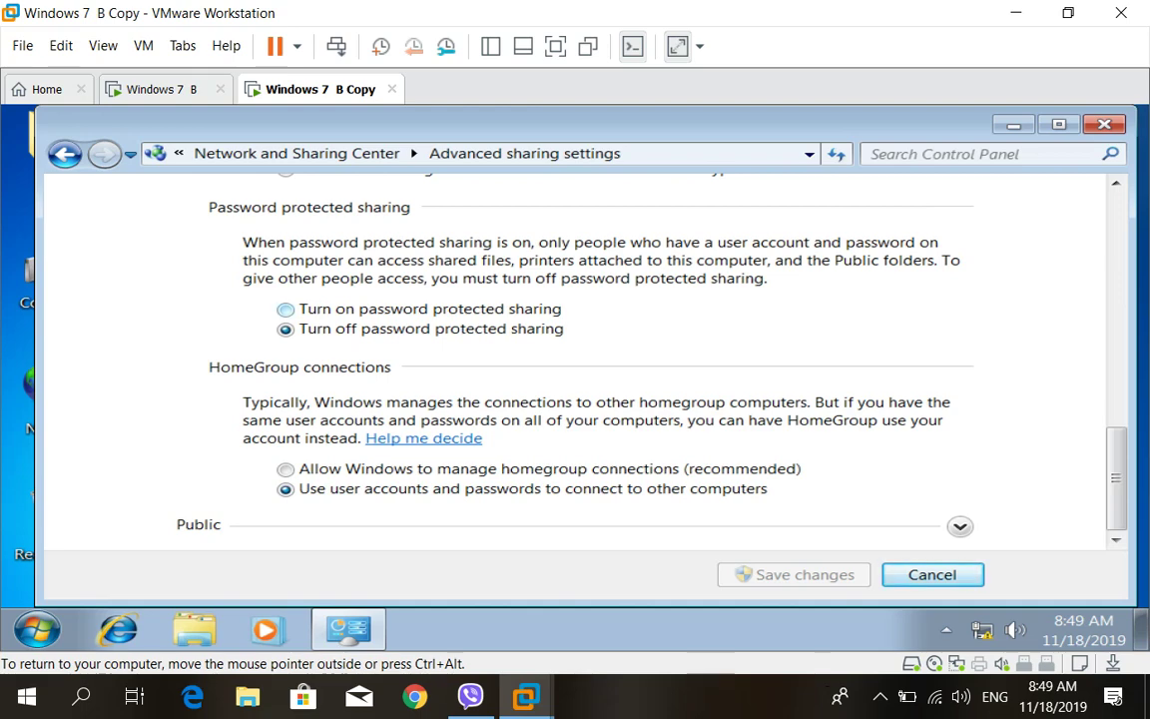
# Close Network and Sharing Center on the Windows 7 B machine
pyautogui.hotkey('ctrl', 'Tab')
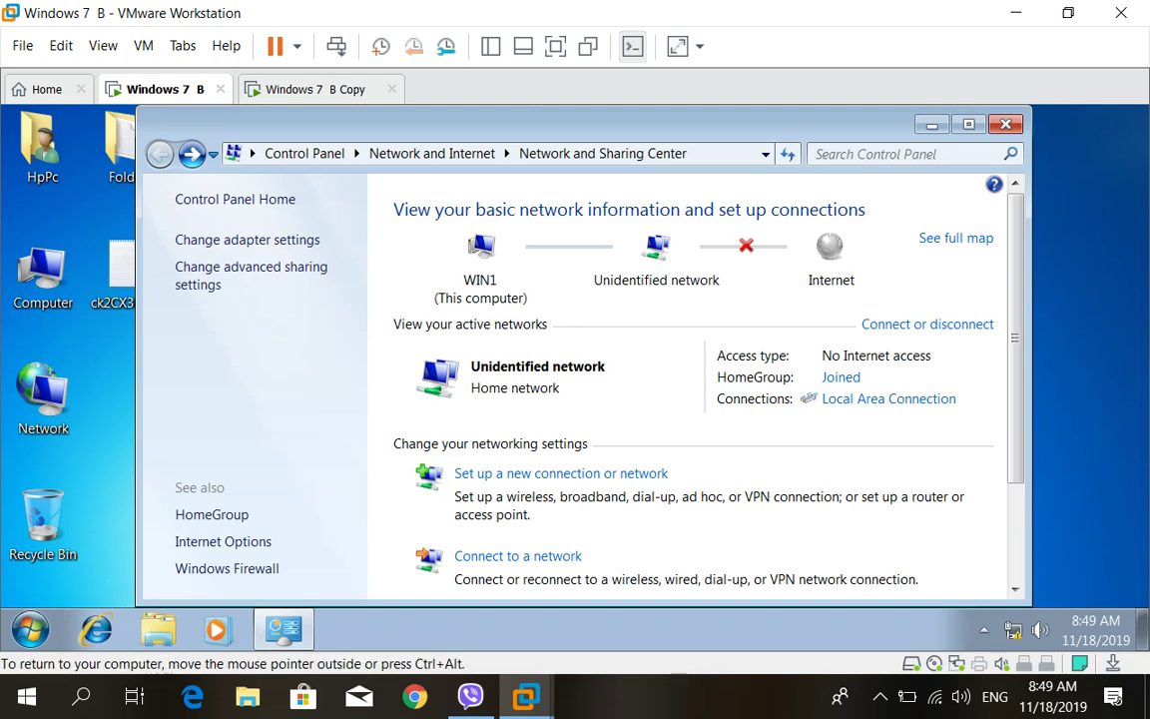
pyautogui.hotkey('alt', 'F4')
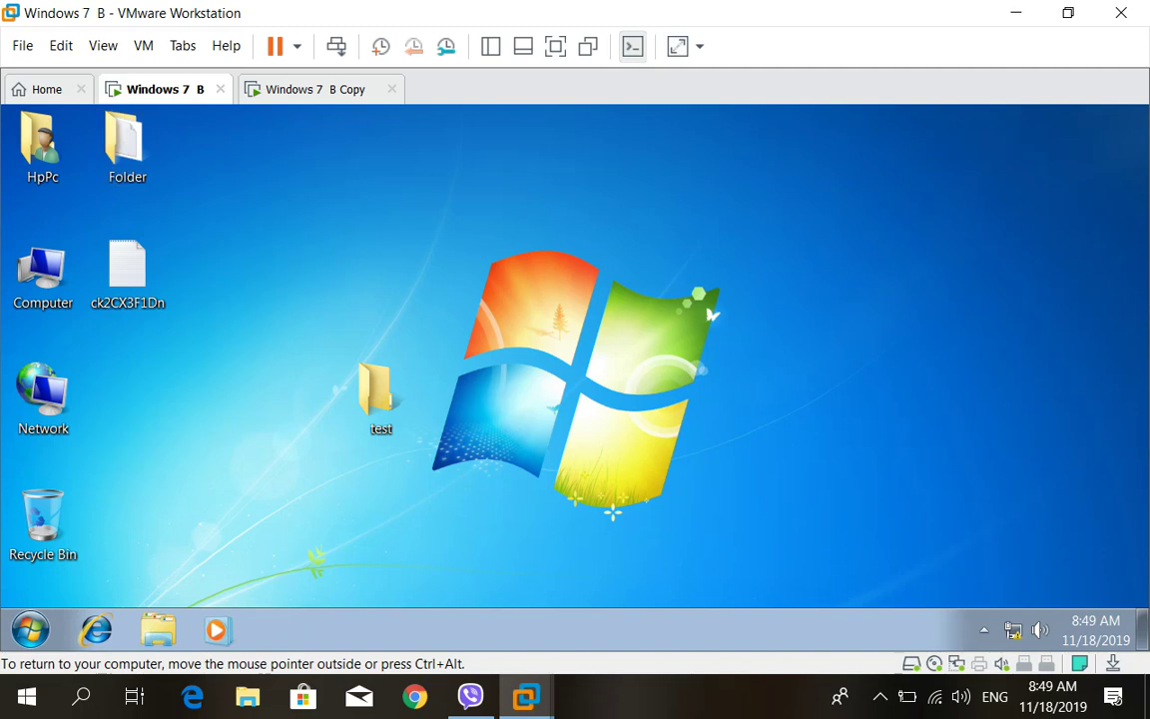
pyautogui.hotkey('ctrl', 'Tab')
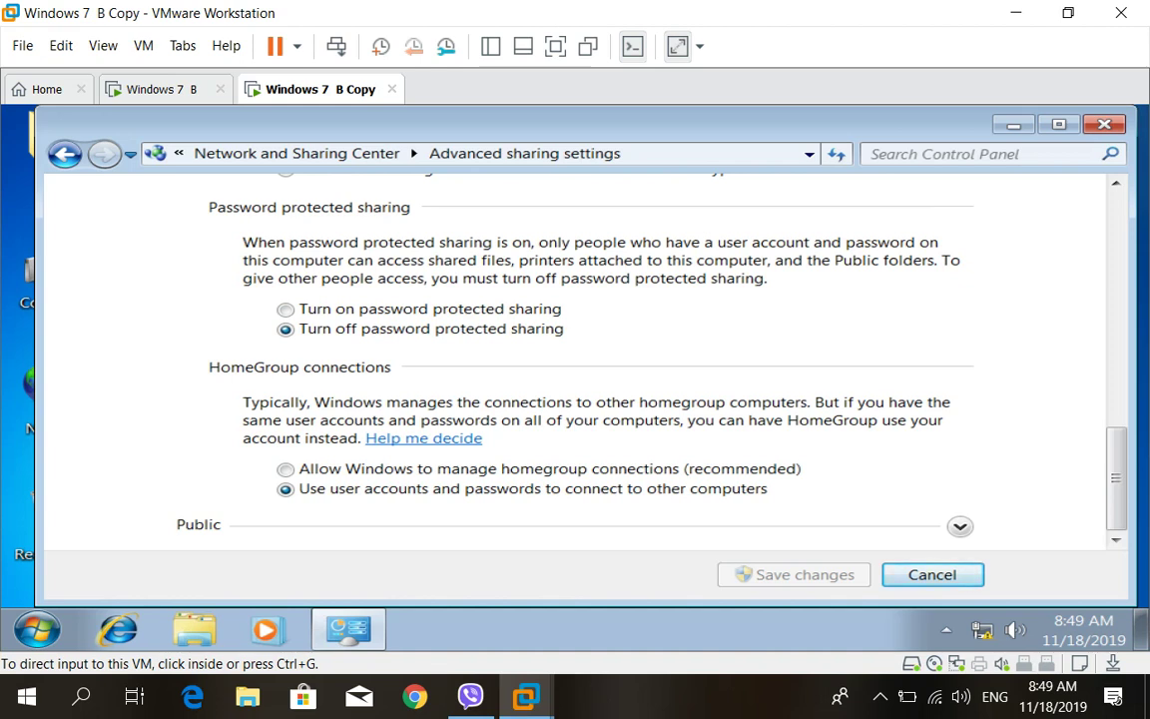
pyautogui.hotkey('ctrl', 'shift', 'Tab')
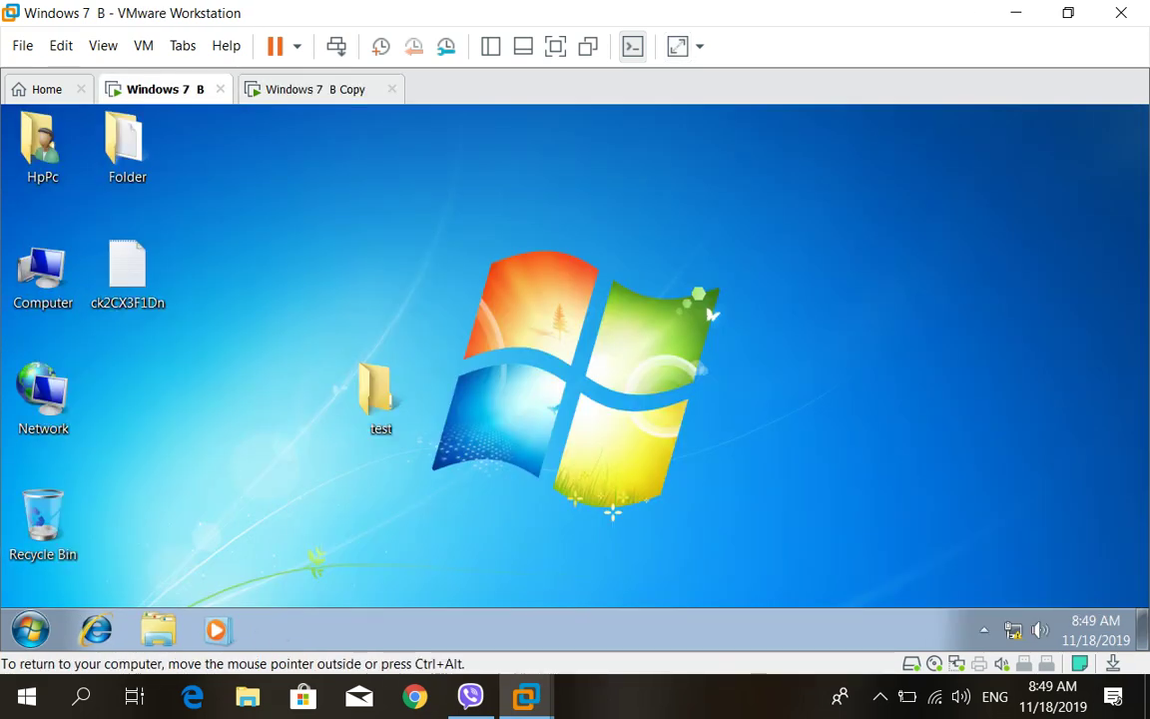
# Open and close the Start menus on both Windows 7 B and Windows 7 B Copy
pyautogui.click(30, 629)
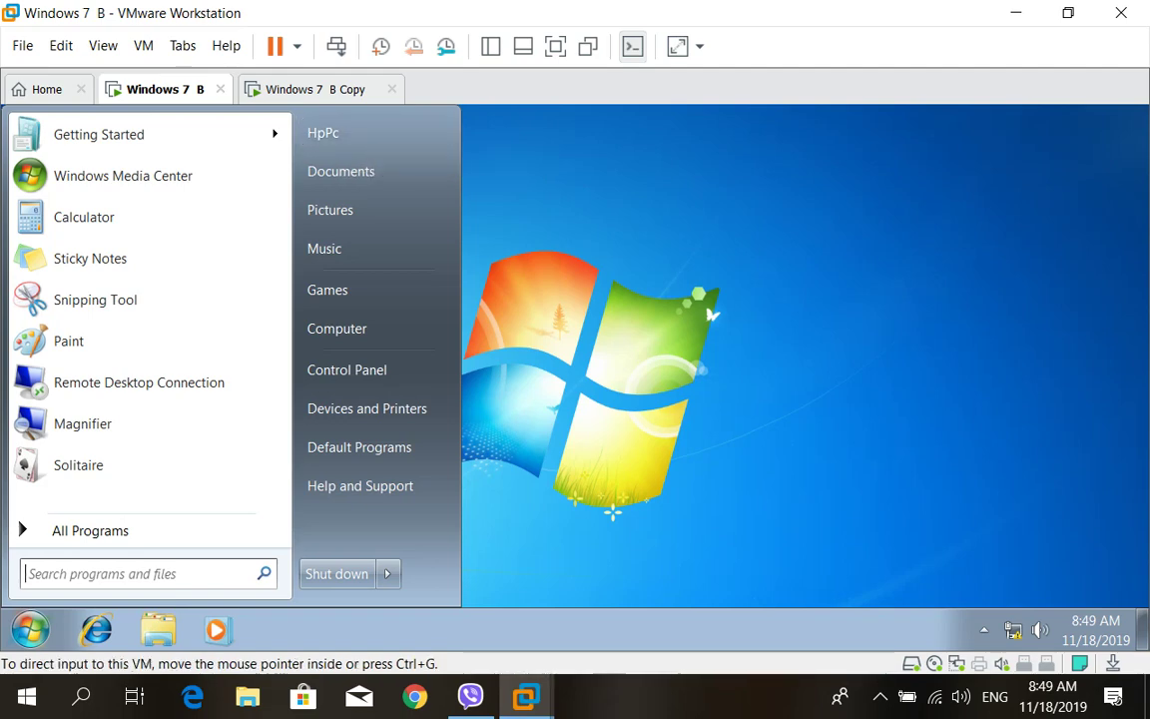
pyautogui.click(315, 89)
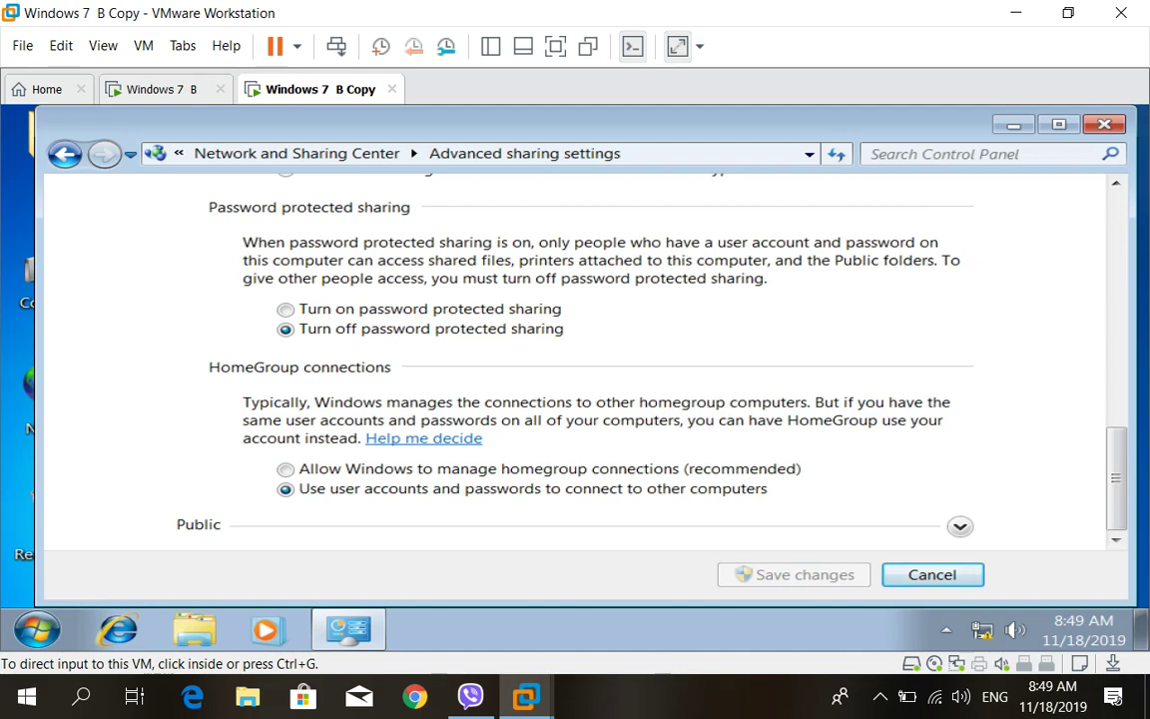
pyautogui.click(37, 628)
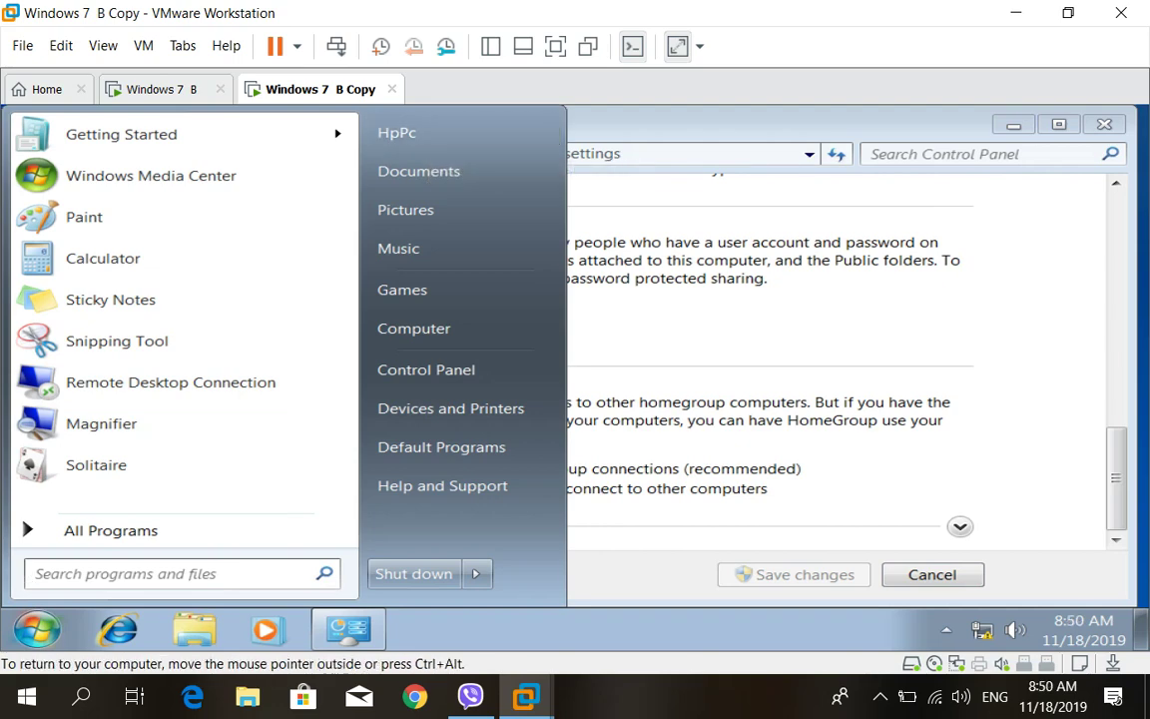
pyautogui.press('Escape')
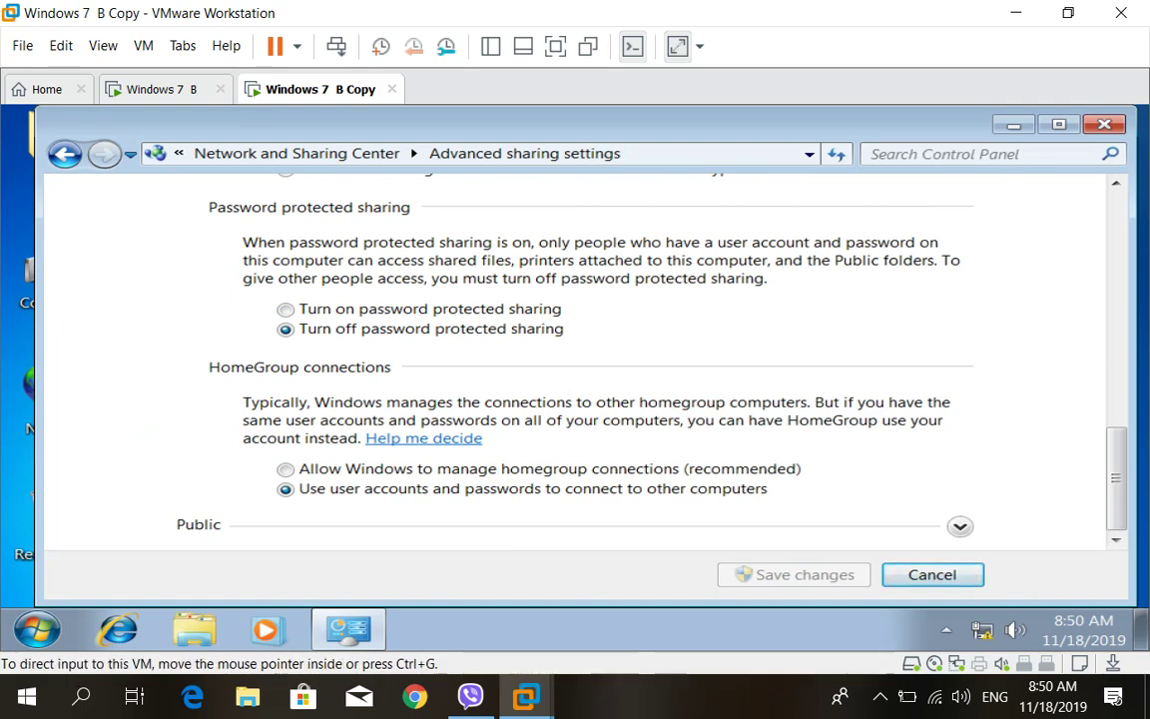
pyautogui.hotkey('ctrl', 'shift', 'Tab')
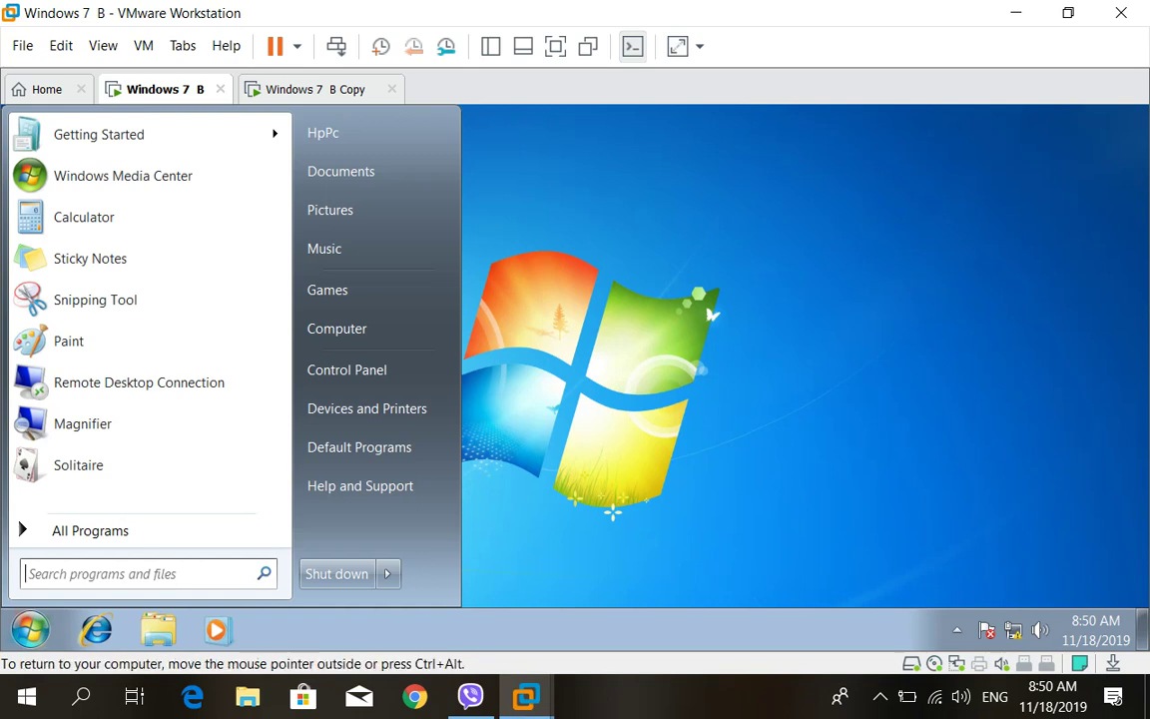
pyautogui.press('Escape')
# Select the Folder and HpPc desktop items on Windows 7 B, then clear the selection
pyautogui.press('Right')
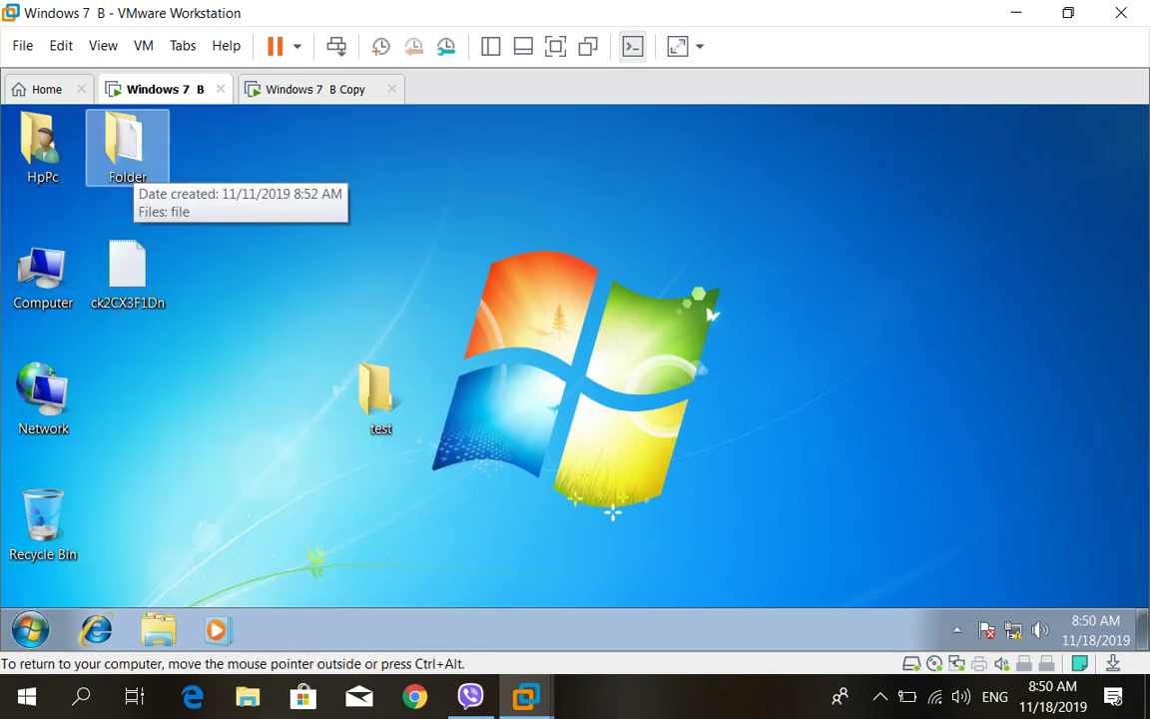
pyautogui.hotkey('ctrl', 'alt')
pyautogui.hotkey('ctrl', 'g')
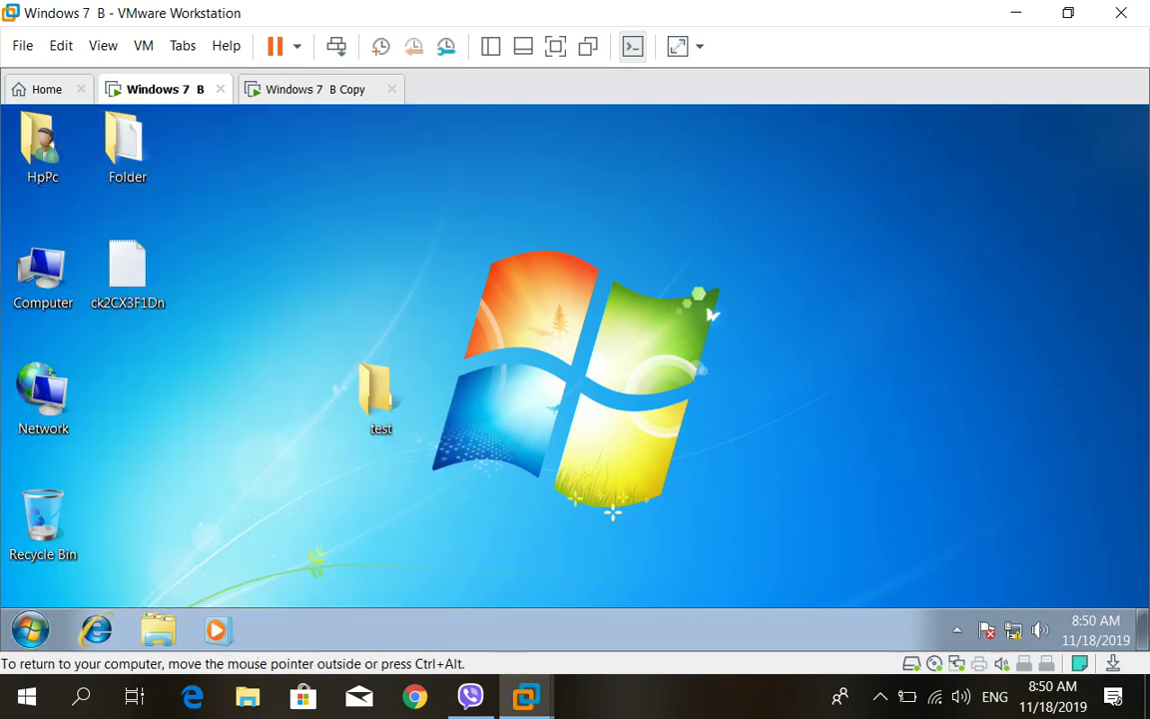
pyautogui.click(43, 147)
pyautogui.hotkey('ctrl', 'space')
# Close WIN2's Advanced sharing settings window on the Windows 7 B Copy machine
pyautogui.hotkey('ctrl', 'alt')
pyautogui.hotkey('ctrl', 'Tab')
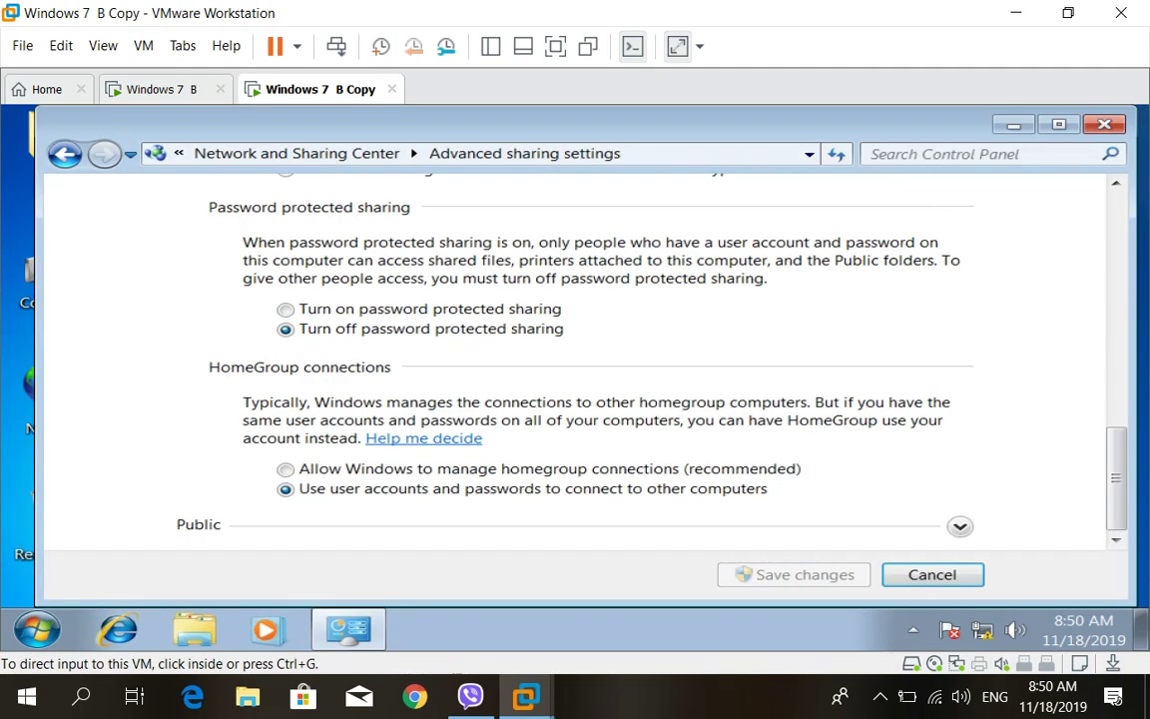
pyautogui.hotkey('ctrl', 'g')
pyautogui.hotkey('alt', 'F4')
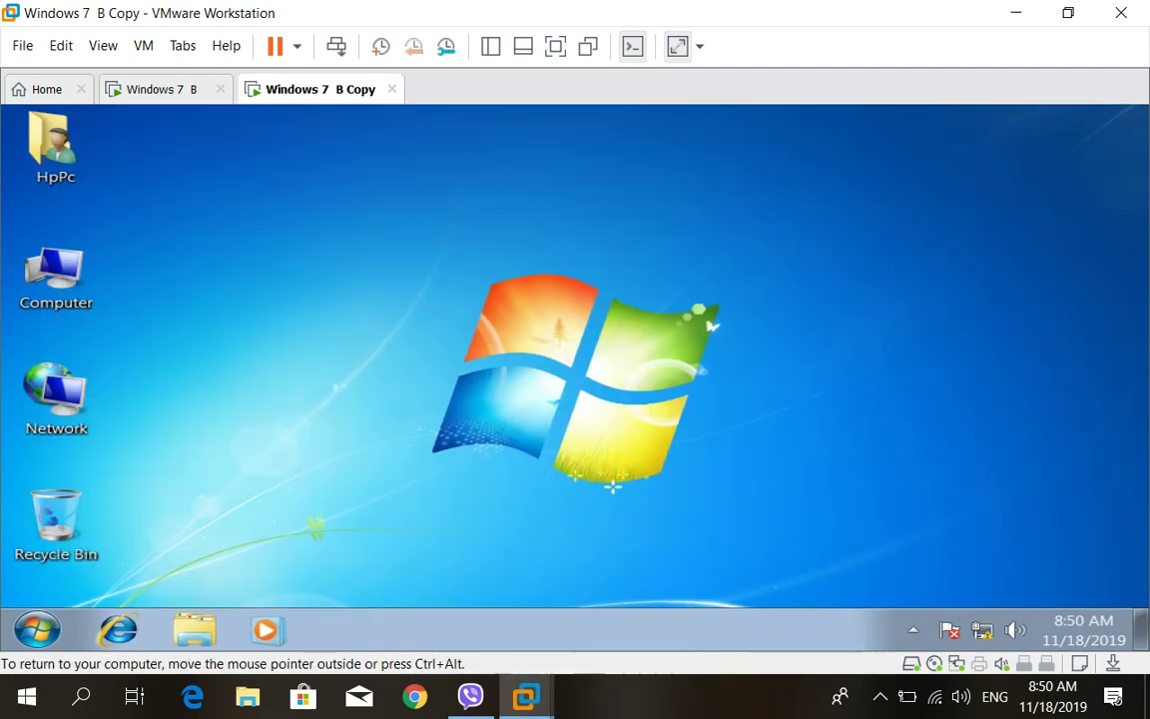
# Open the Network folder from the desktop and browse into WIN1
pyautogui.click(56, 398)
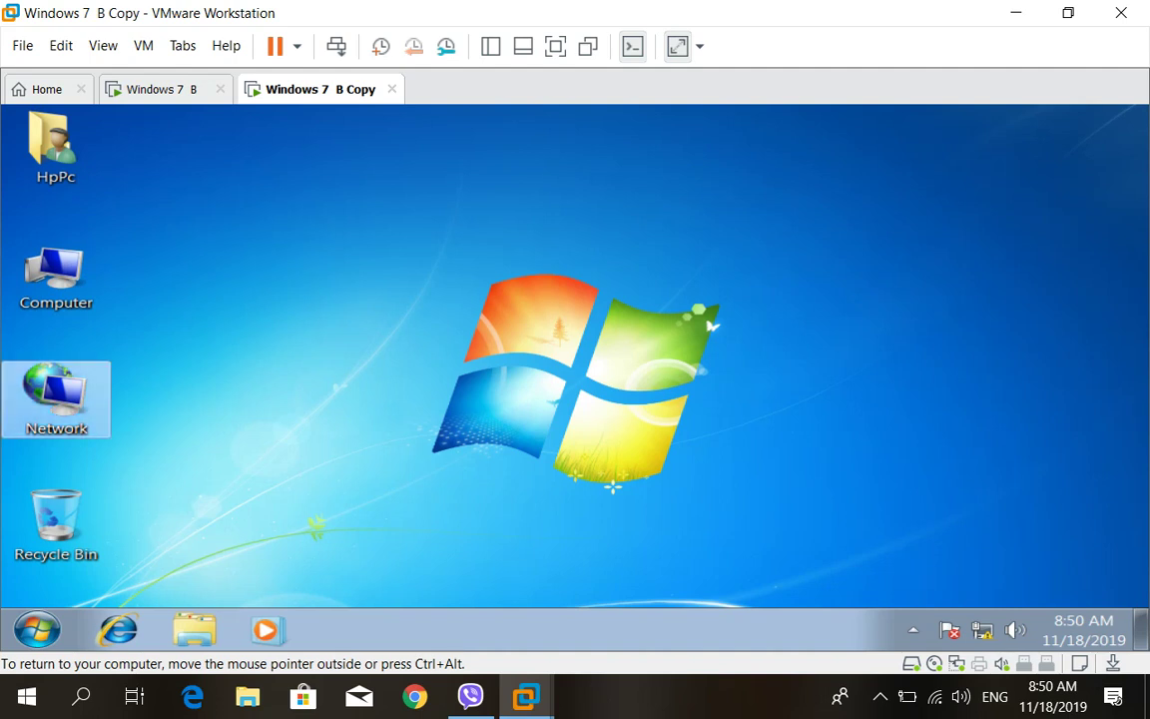
pyautogui.press('Return')
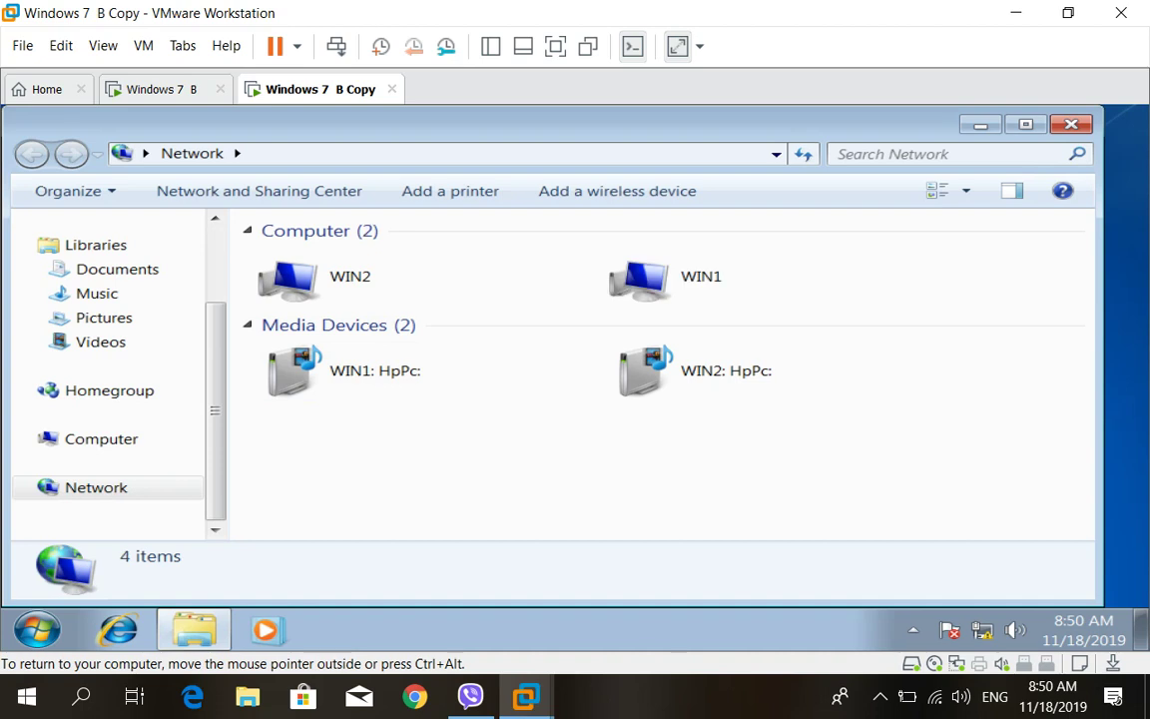
pyautogui.doubleClick(701, 276)
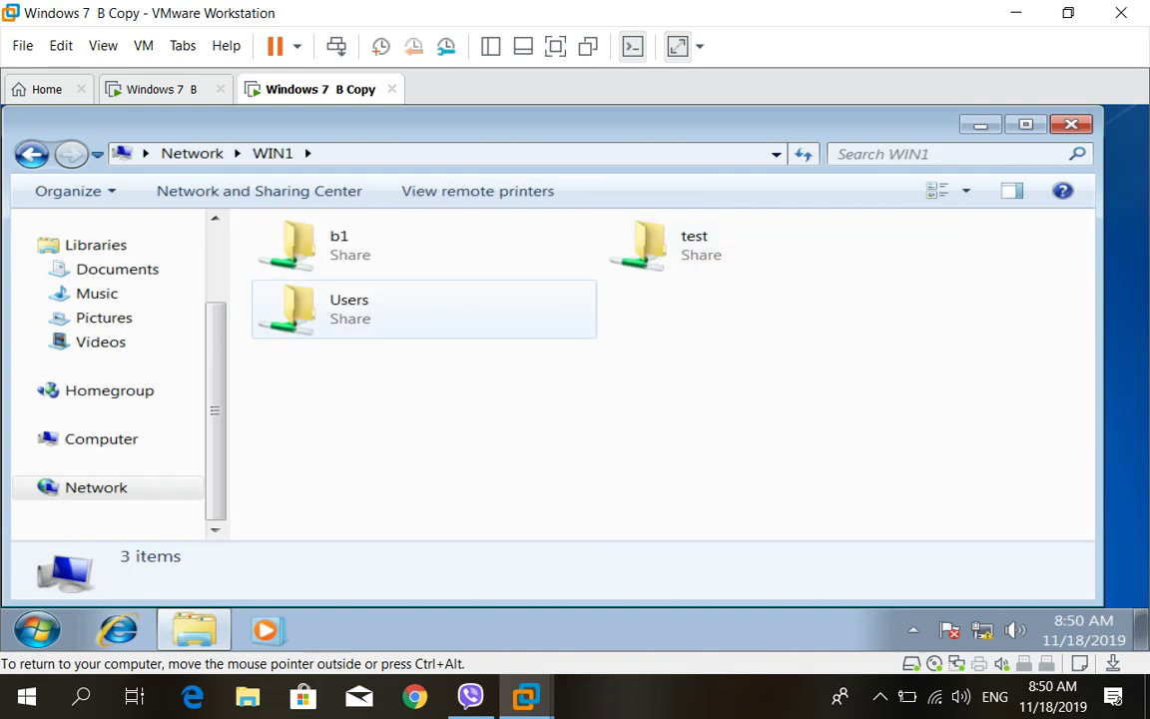
pyautogui.click(31, 153)
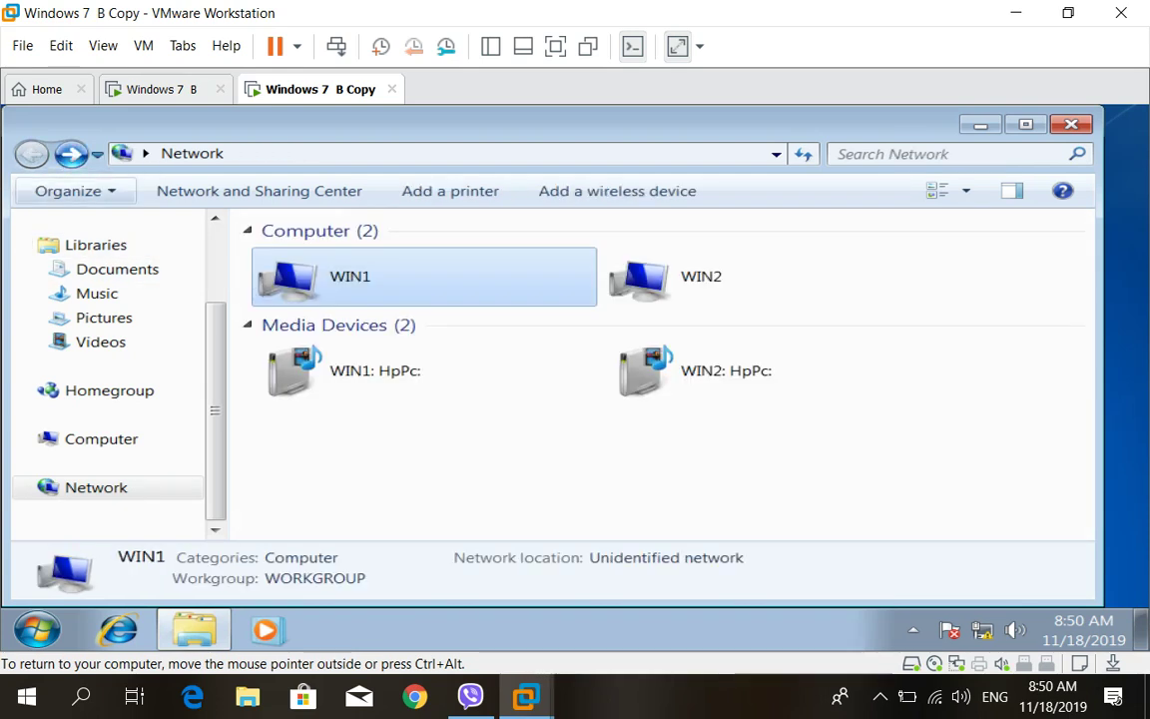
# Check WIN2's System Properties, then return to Network and open WIN1's share list
pyautogui.doubleClick(679, 276)
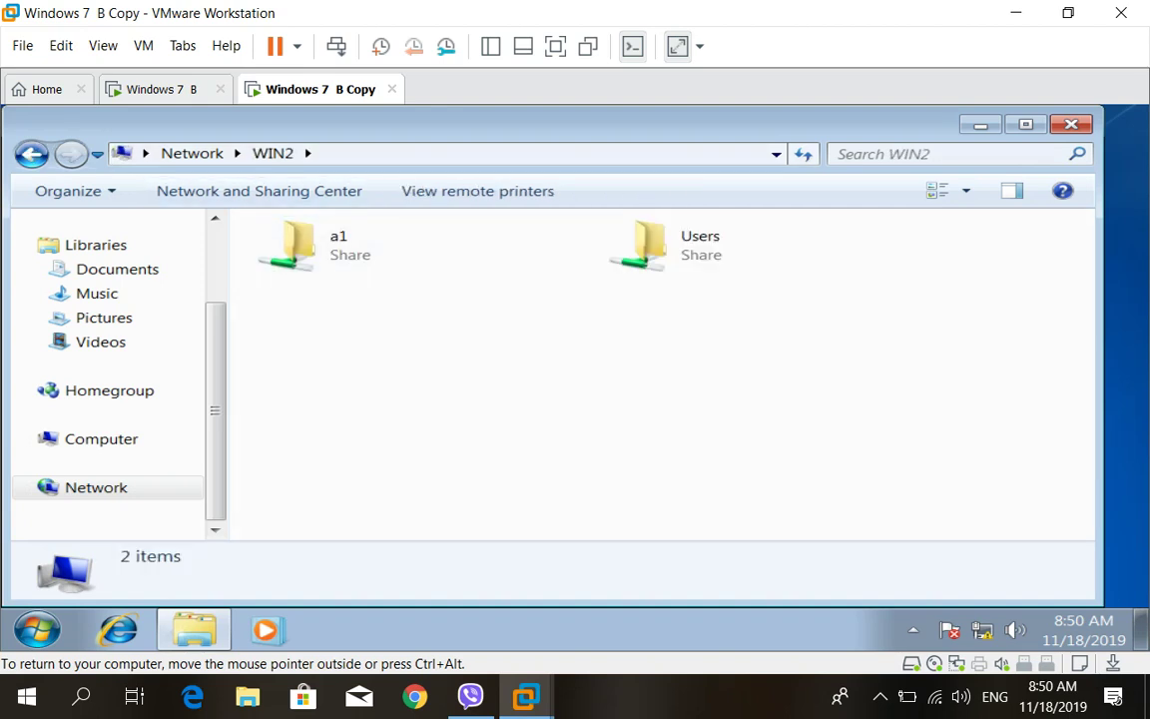
pyautogui.rightClick(98, 438)
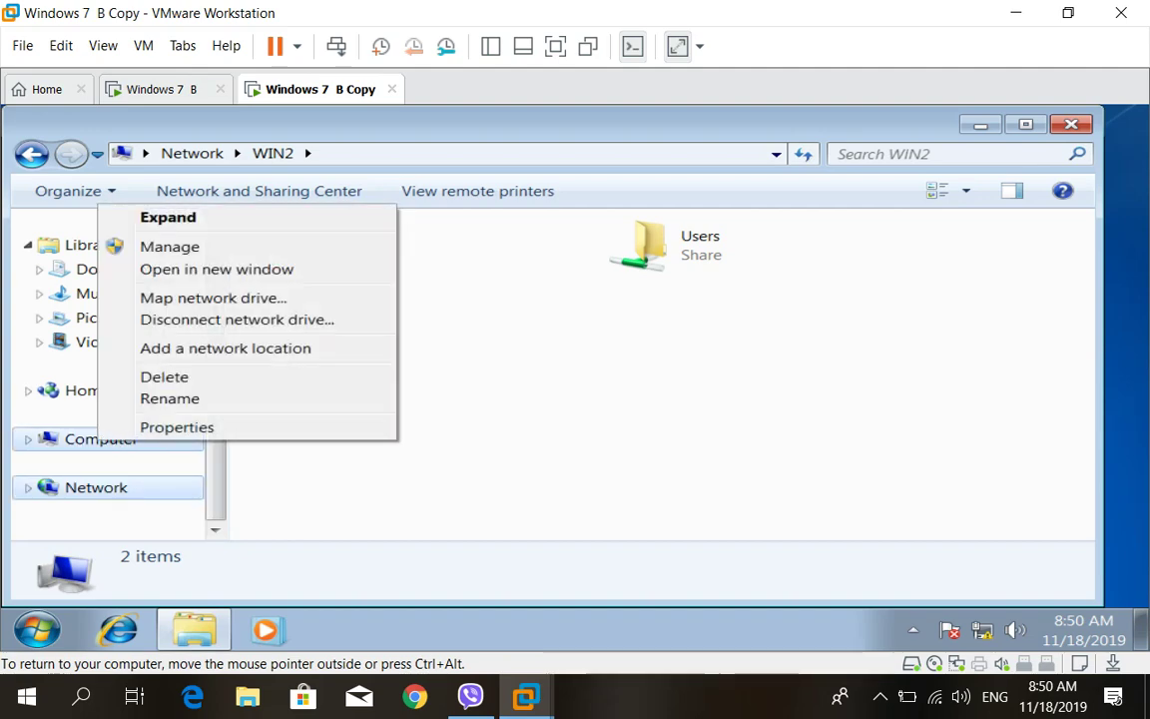
pyautogui.click(177, 426)
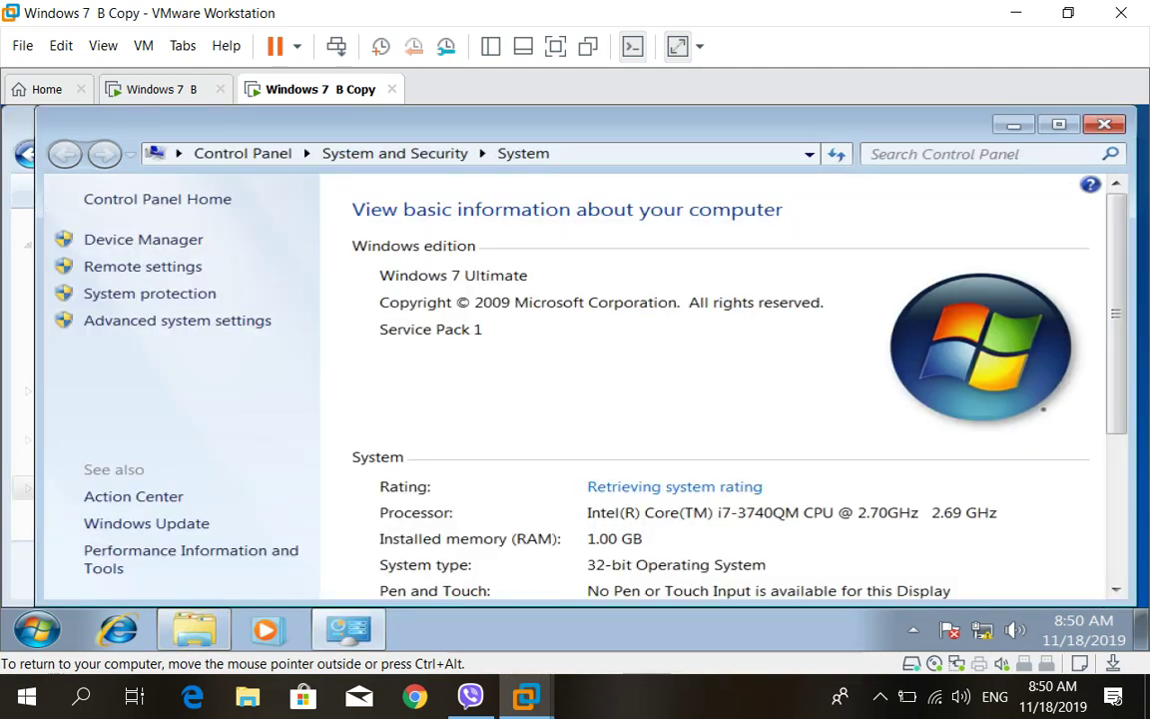
pyautogui.scroll(-3, 719, 389)
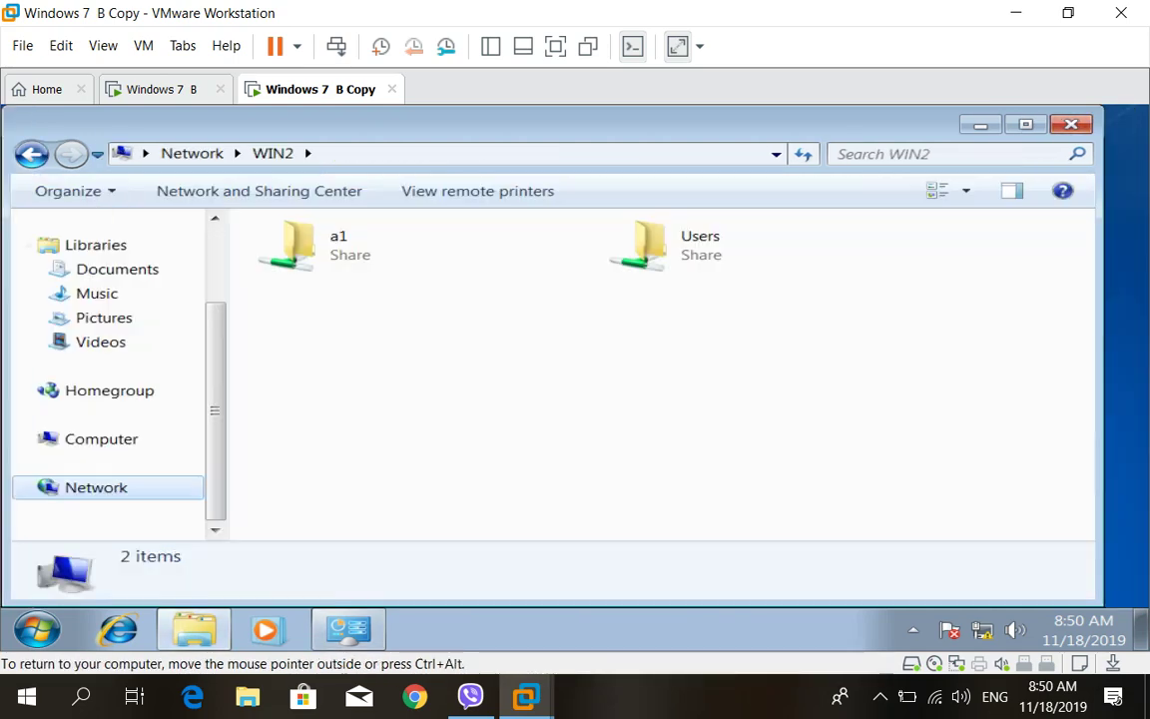
pyautogui.hotkey('alt', 'F4')
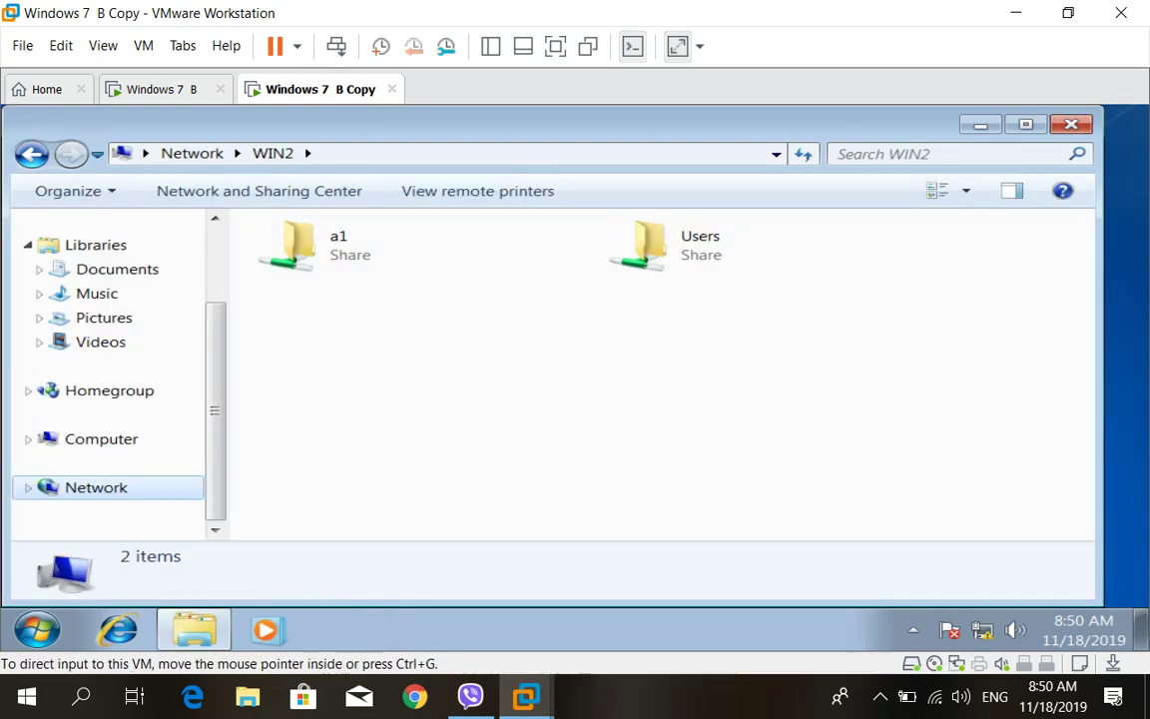
pyautogui.click(31, 152)
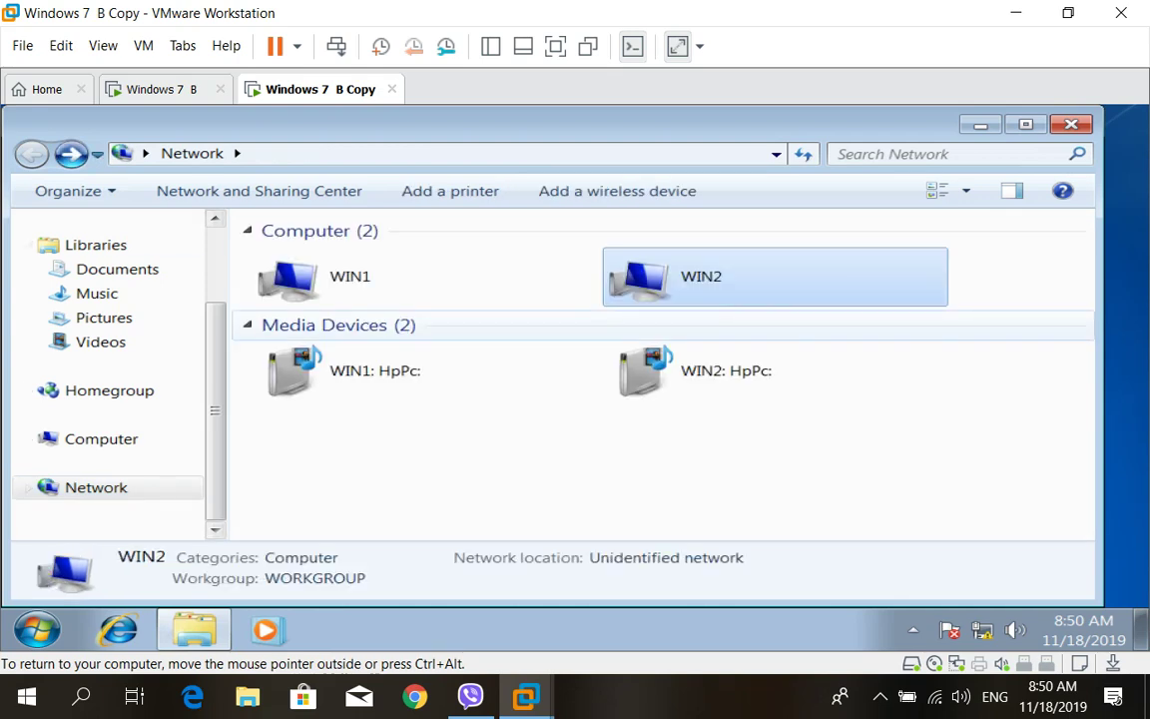
pyautogui.doubleClick(349, 277)
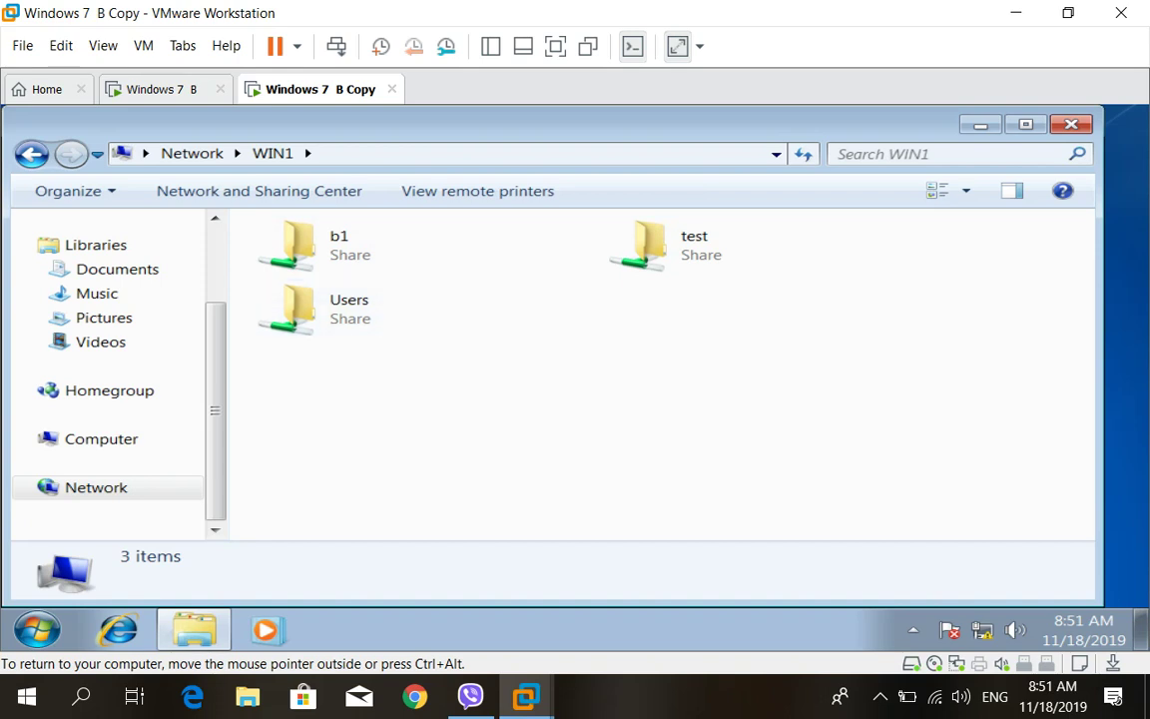
# Open WIN1's test share, try b1 (access denied), recheck test, then minimize Explorer
pyautogui.doubleClick(649, 245)
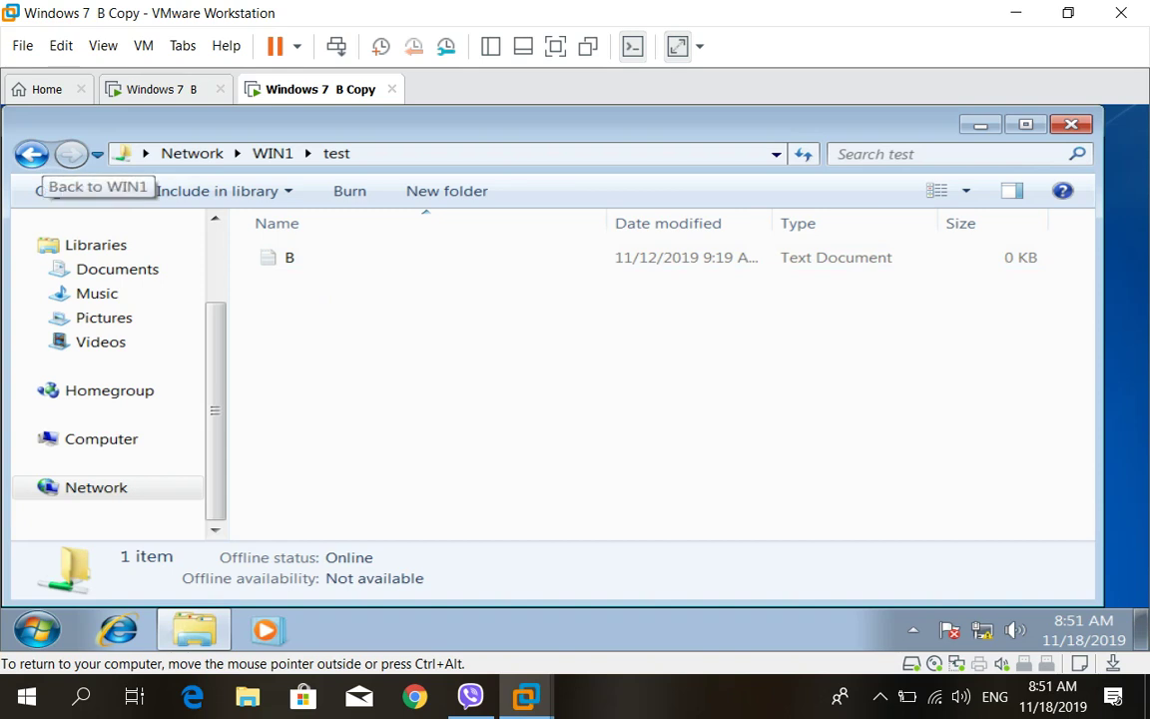
pyautogui.click(30, 154)
pyautogui.doubleClick(299, 245)
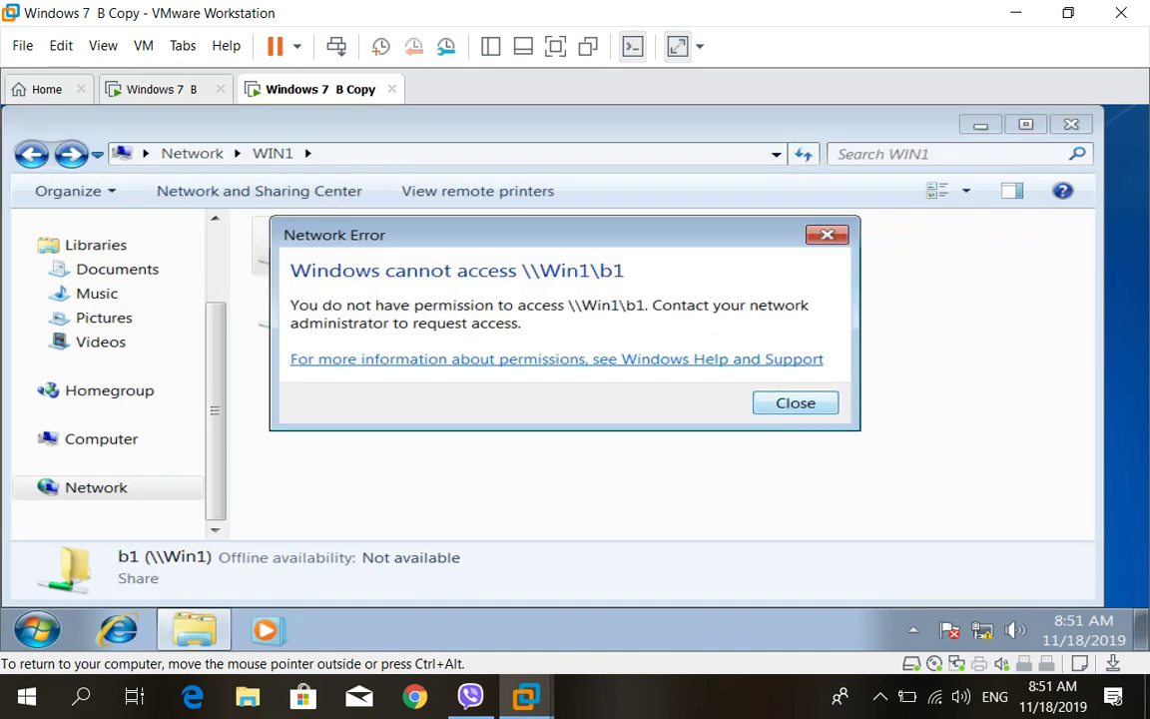
pyautogui.press('Escape')
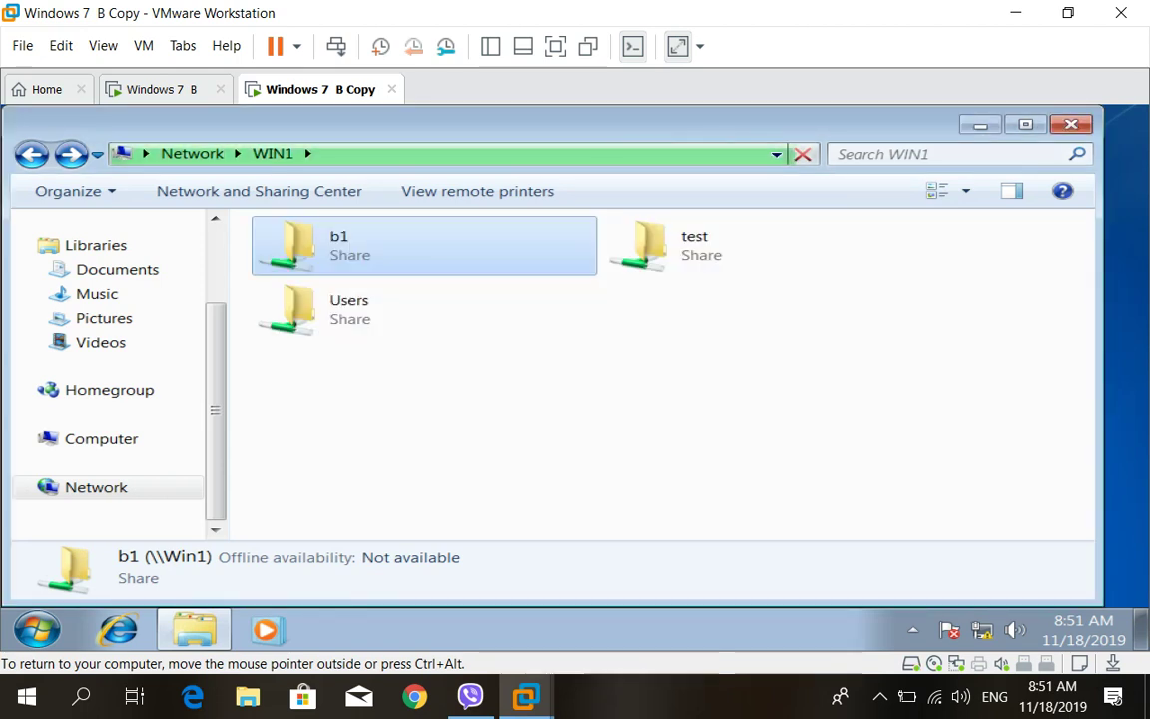
pyautogui.doubleClick(699, 245)
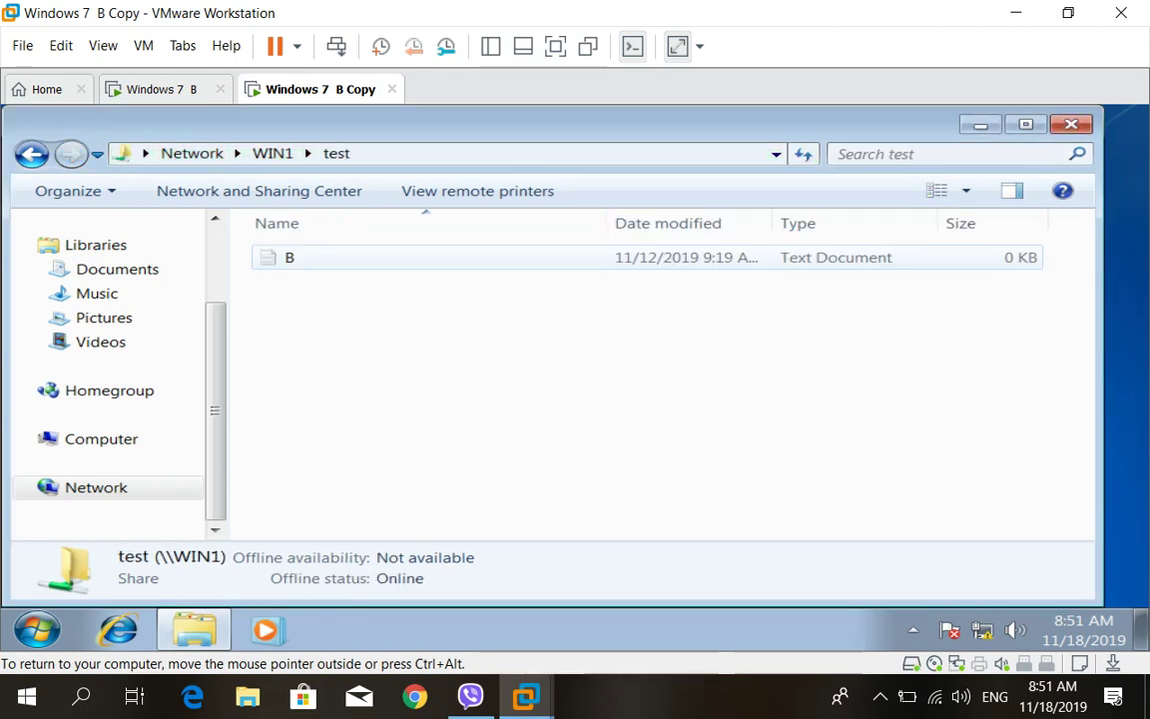
pyautogui.press('BackSpace')
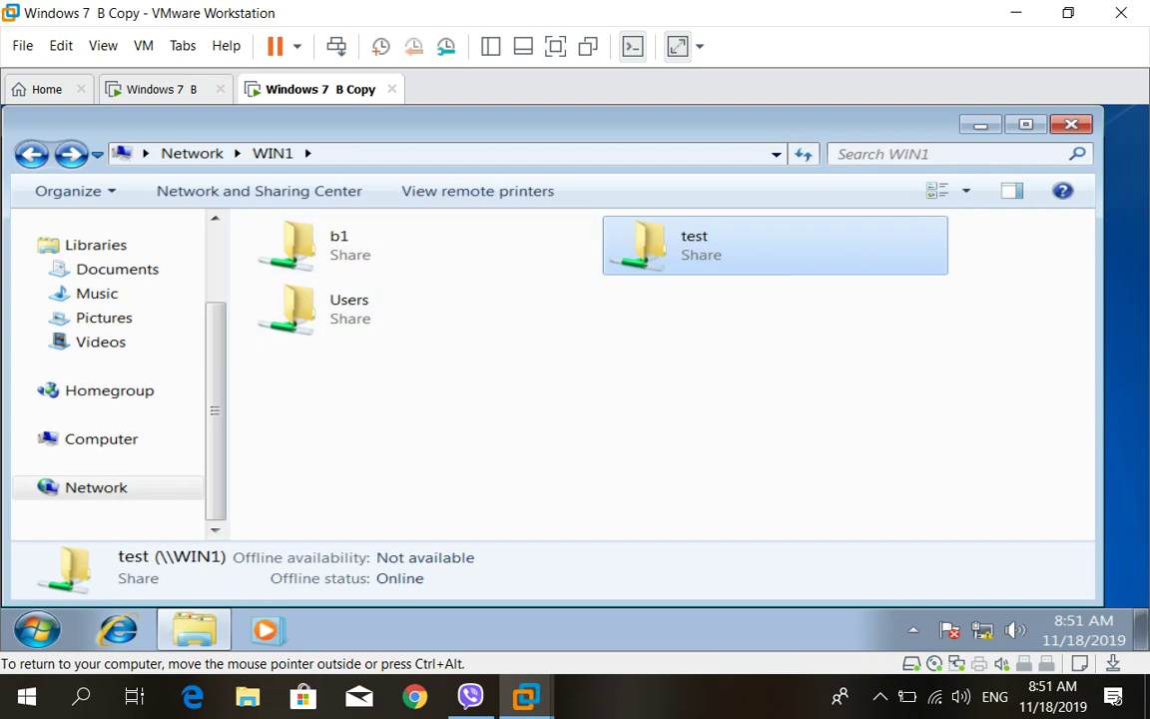
pyautogui.click(980, 124)
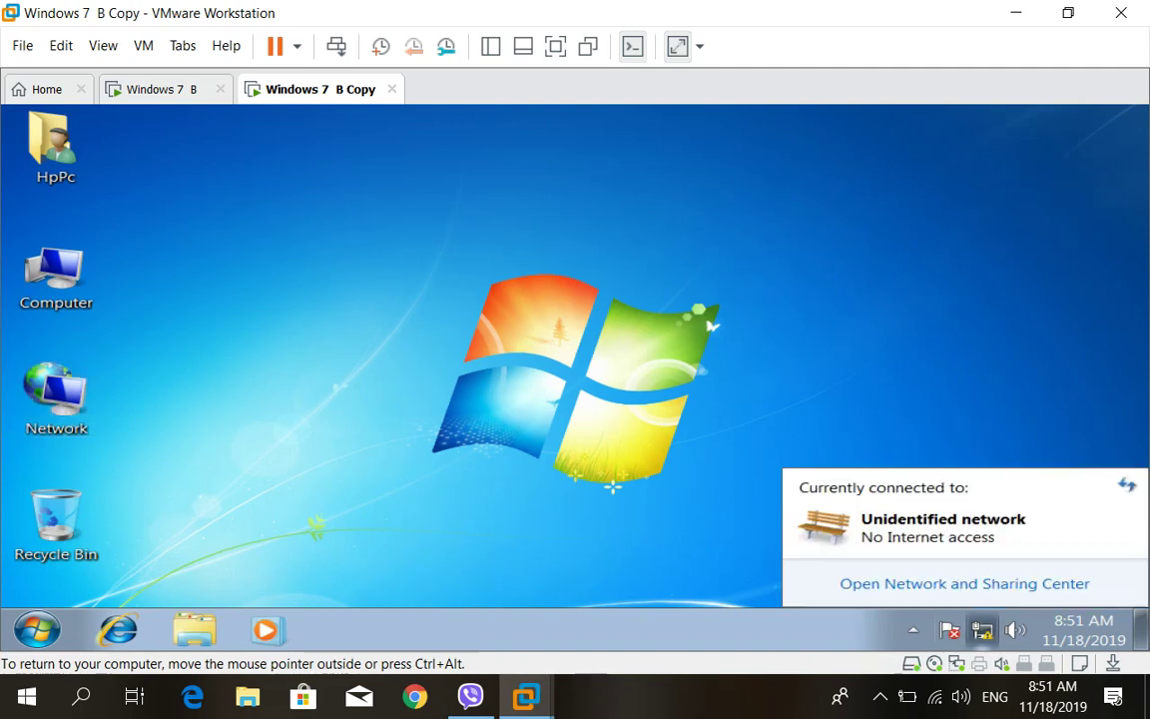
pyautogui.click(857, 583)
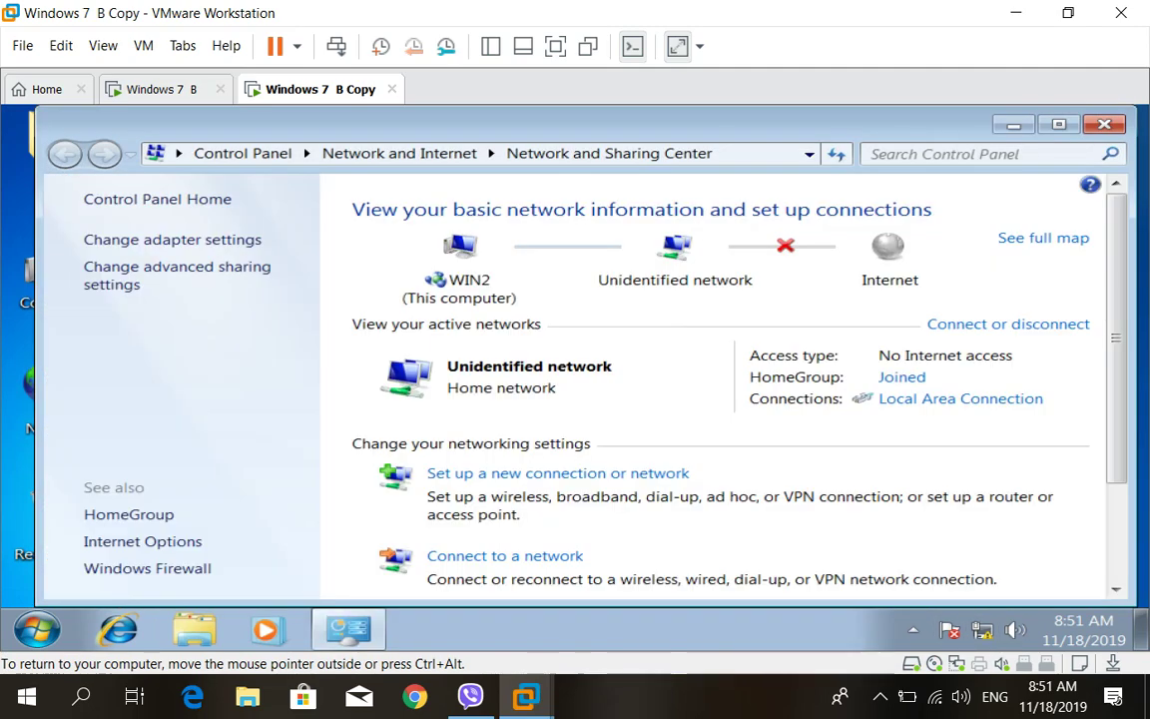
pyautogui.click(160, 267)
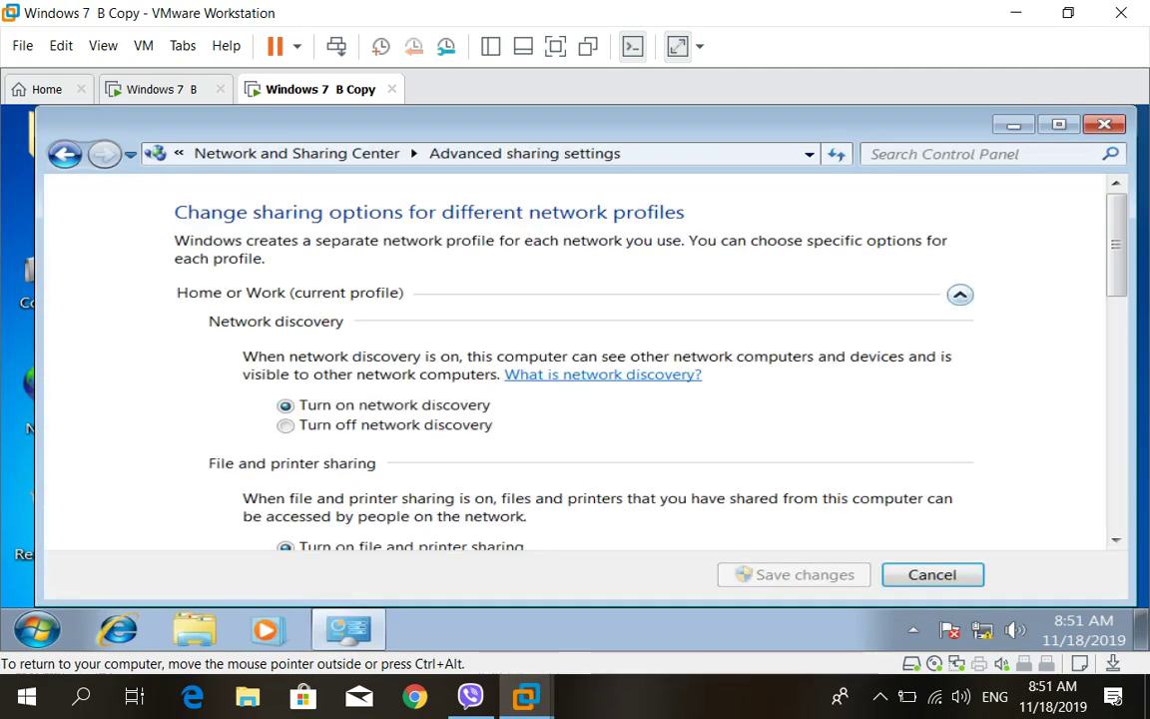
pyautogui.scroll(-10, 579, 359)
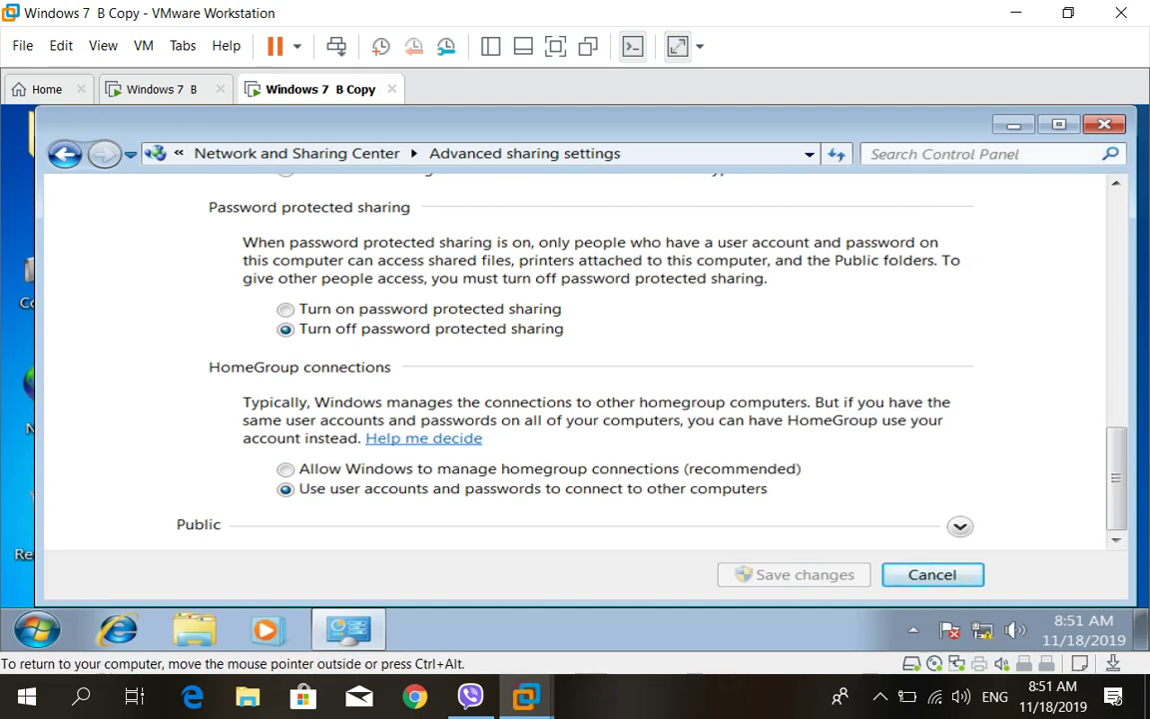
pyautogui.click(1104, 124)
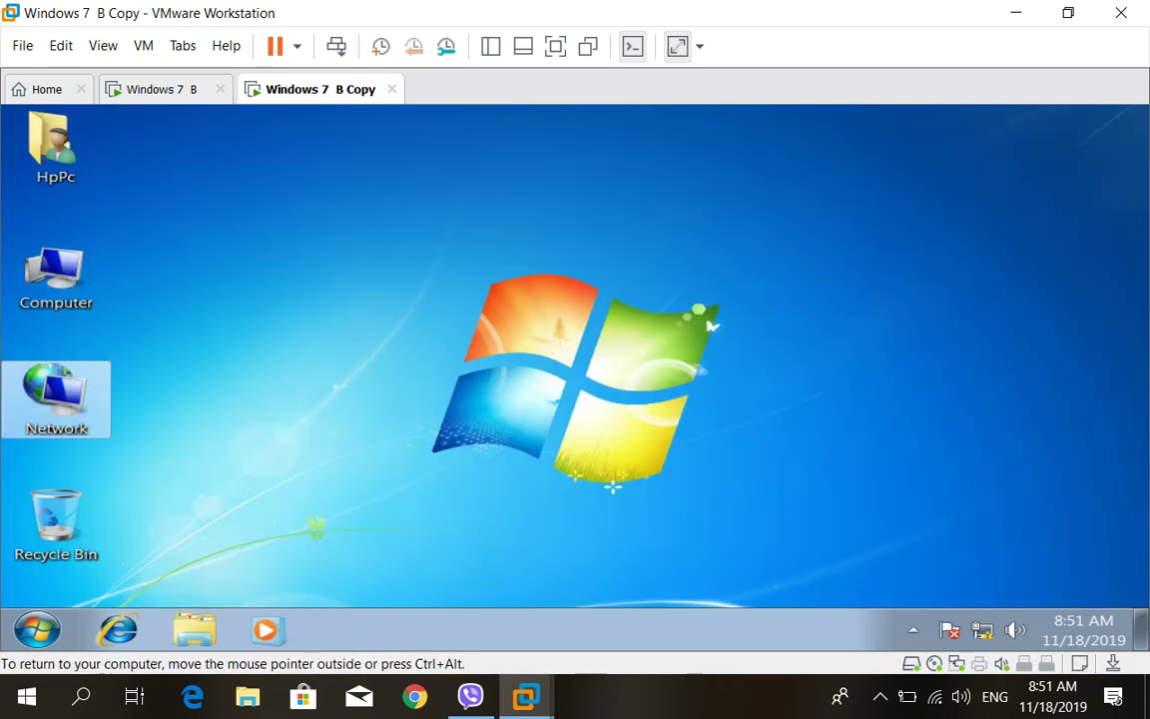
# On WIN1, open Advanced Sharing from the Sharing tab of the desktop Folder's Properties
pyautogui.hotkey('ctrl', 'Tab')
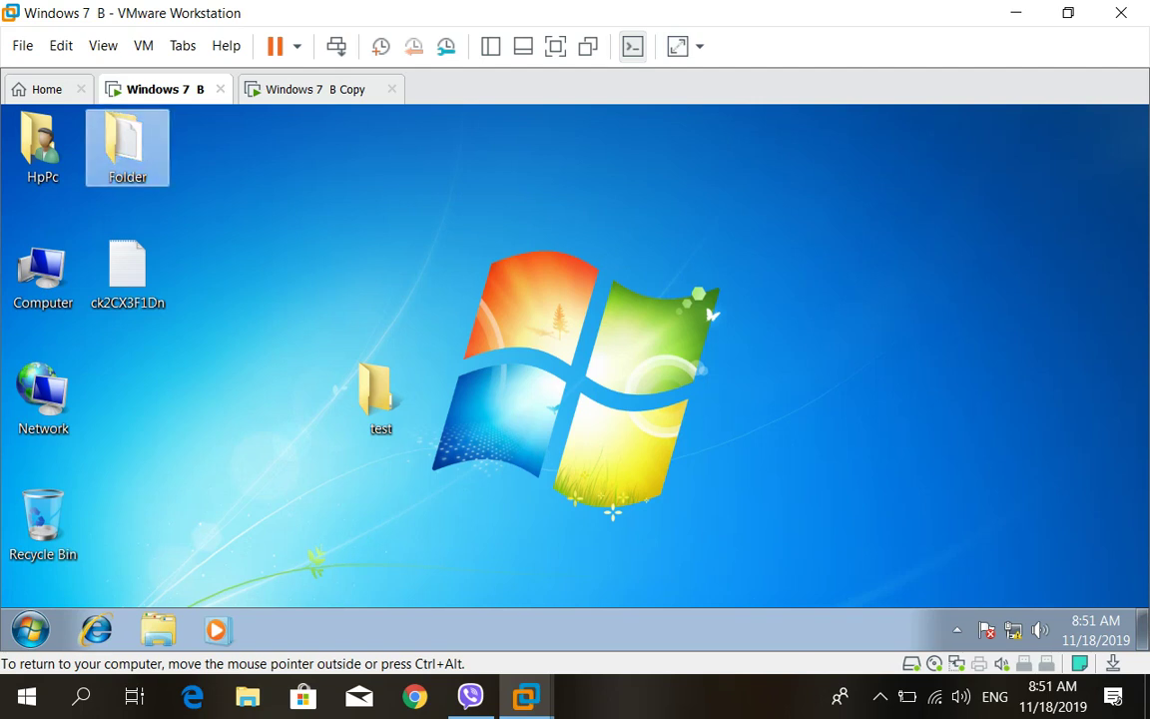
pyautogui.rightClick(126, 141)
pyautogui.click(188, 402)
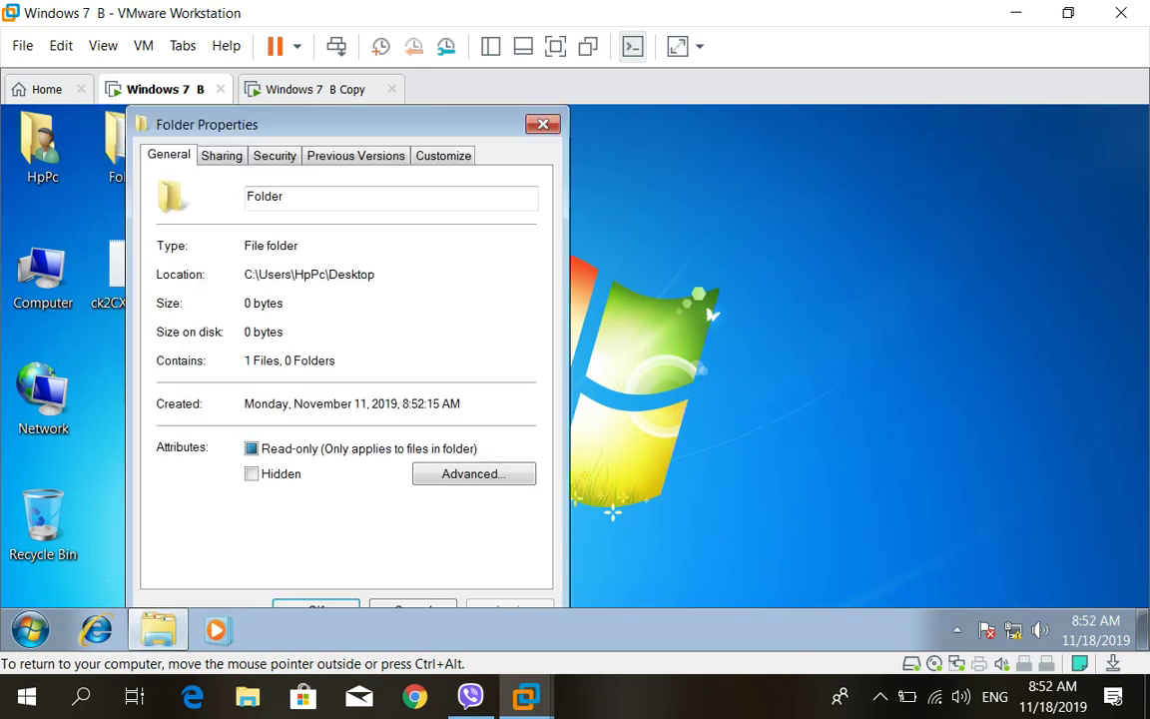
pyautogui.click(221, 156)
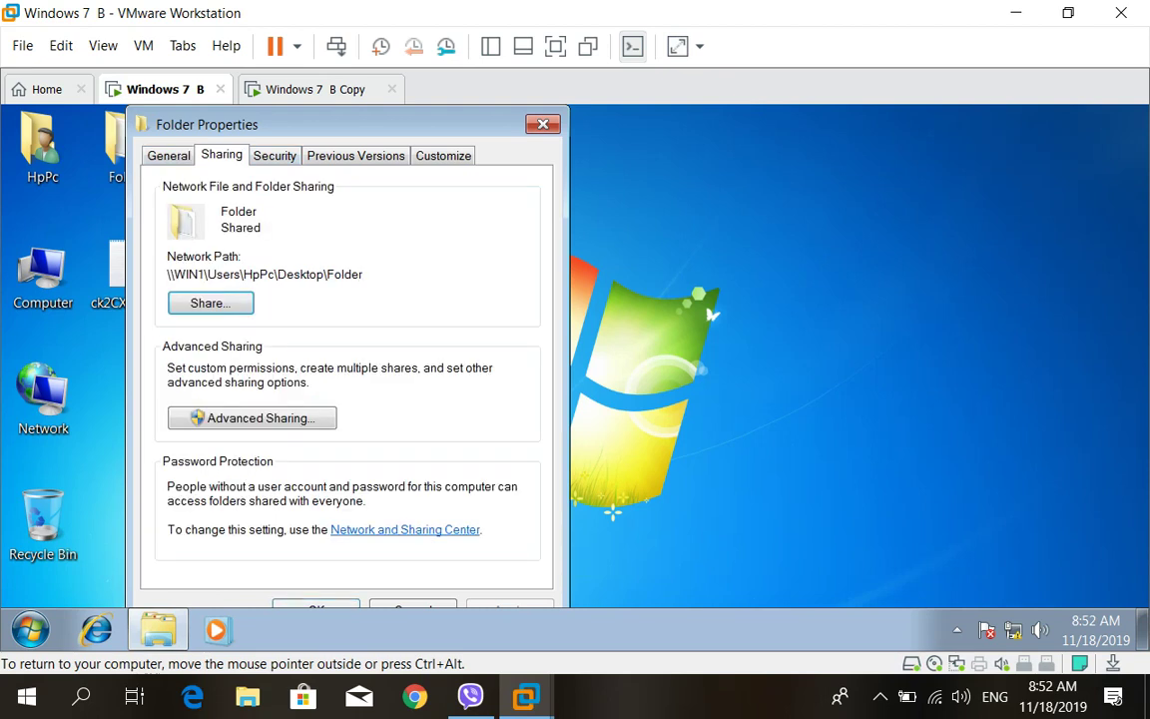
pyautogui.click(251, 418)
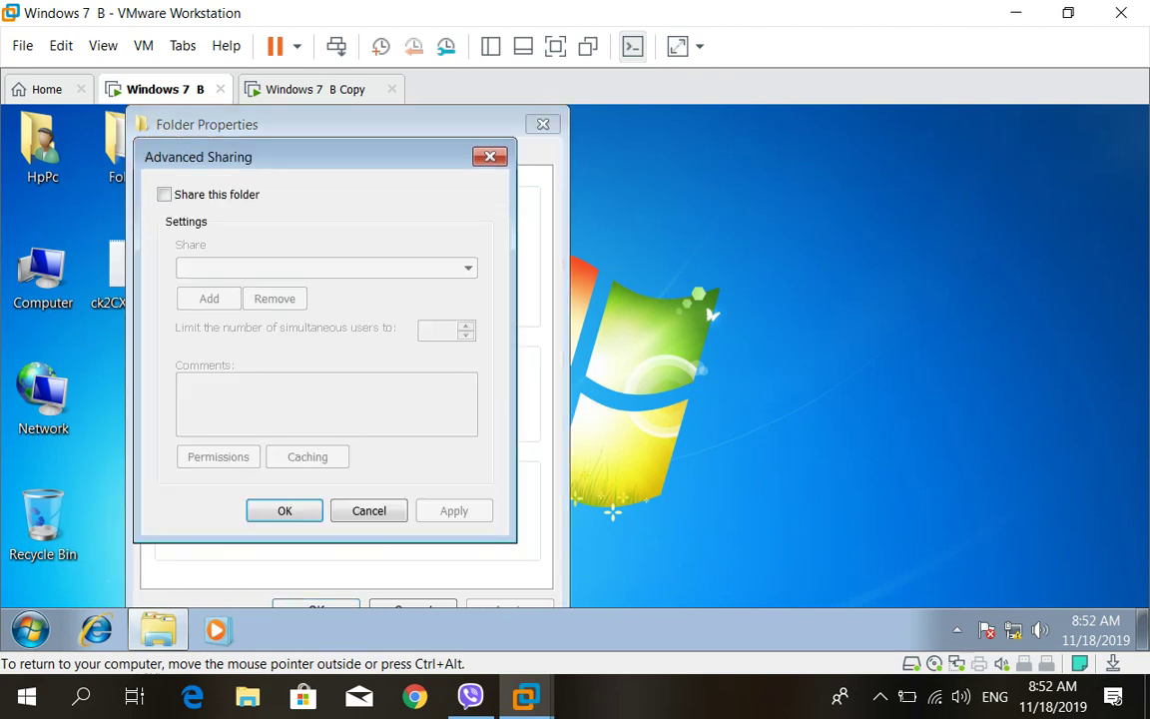
# Tick Share this folder for Folder and open its share Permissions
pyautogui.press('space')
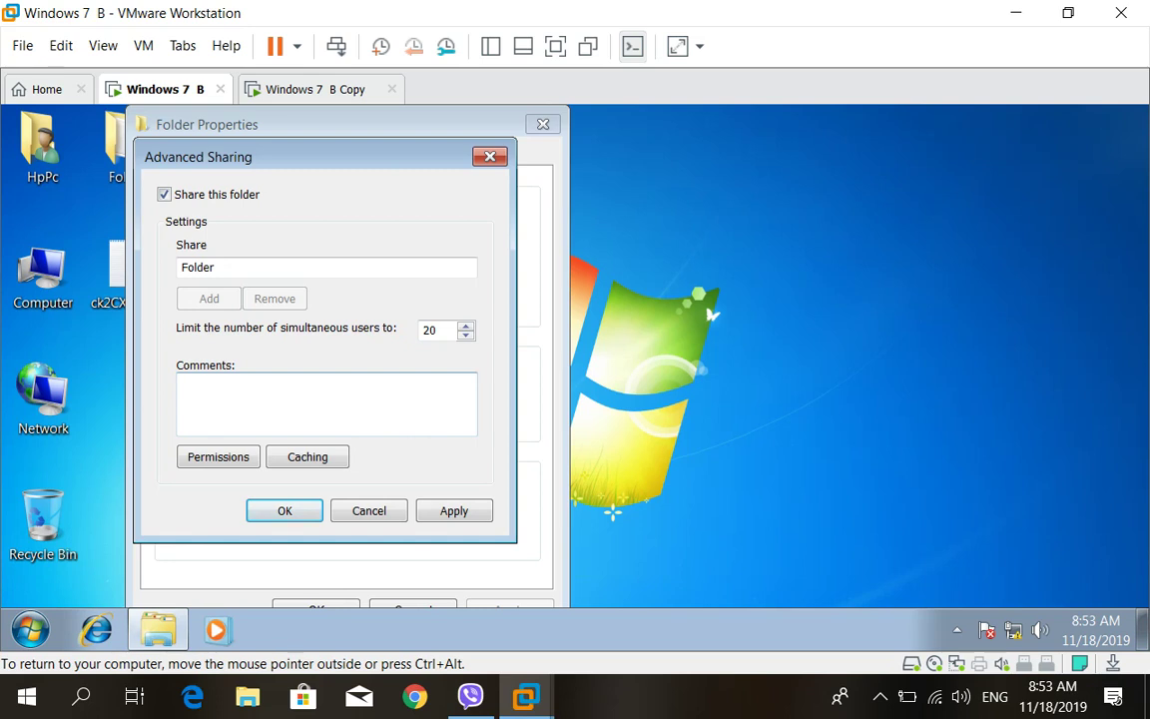
pyautogui.click(217, 456)
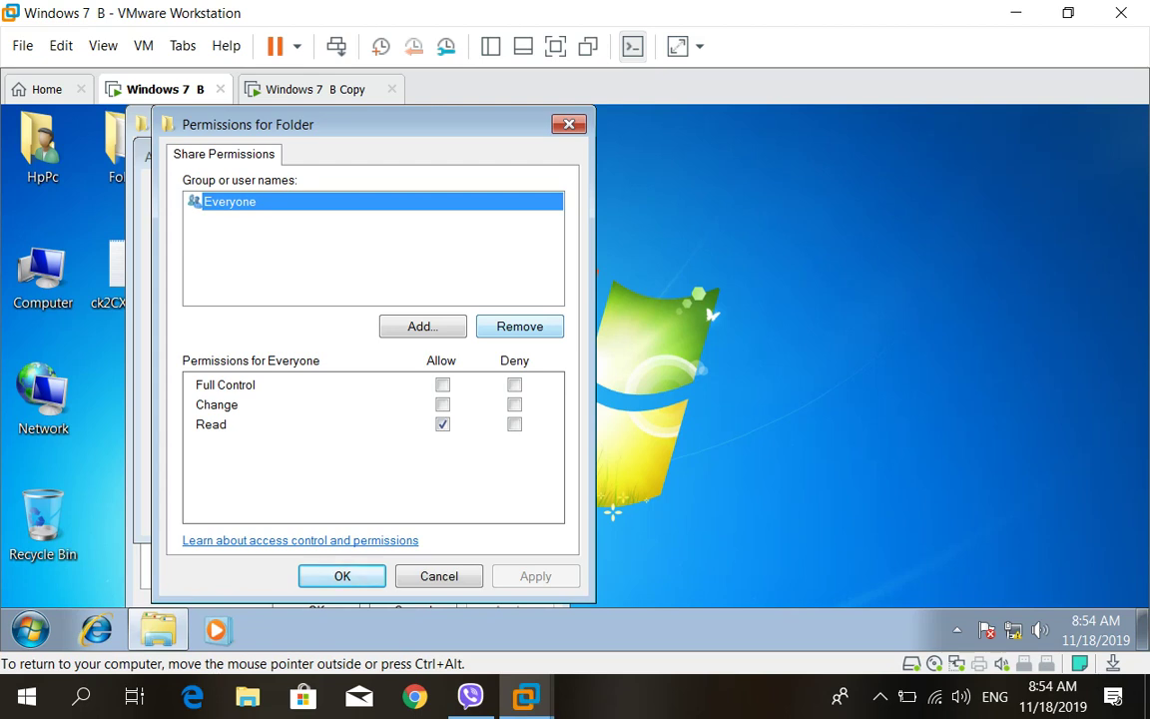
# Remove Everyone, add the WIN1\HpPc account, and allow it Change and Read on the share
pyautogui.click(519, 326)
pyautogui.click(423, 326)
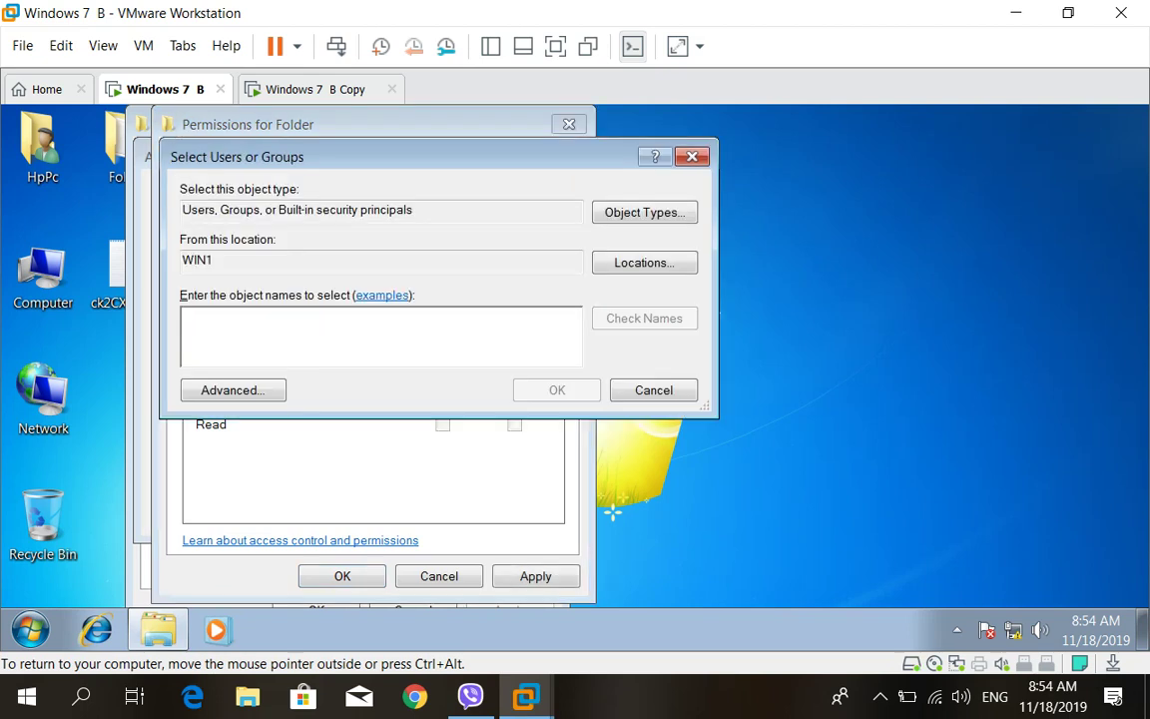
pyautogui.write('Hp')
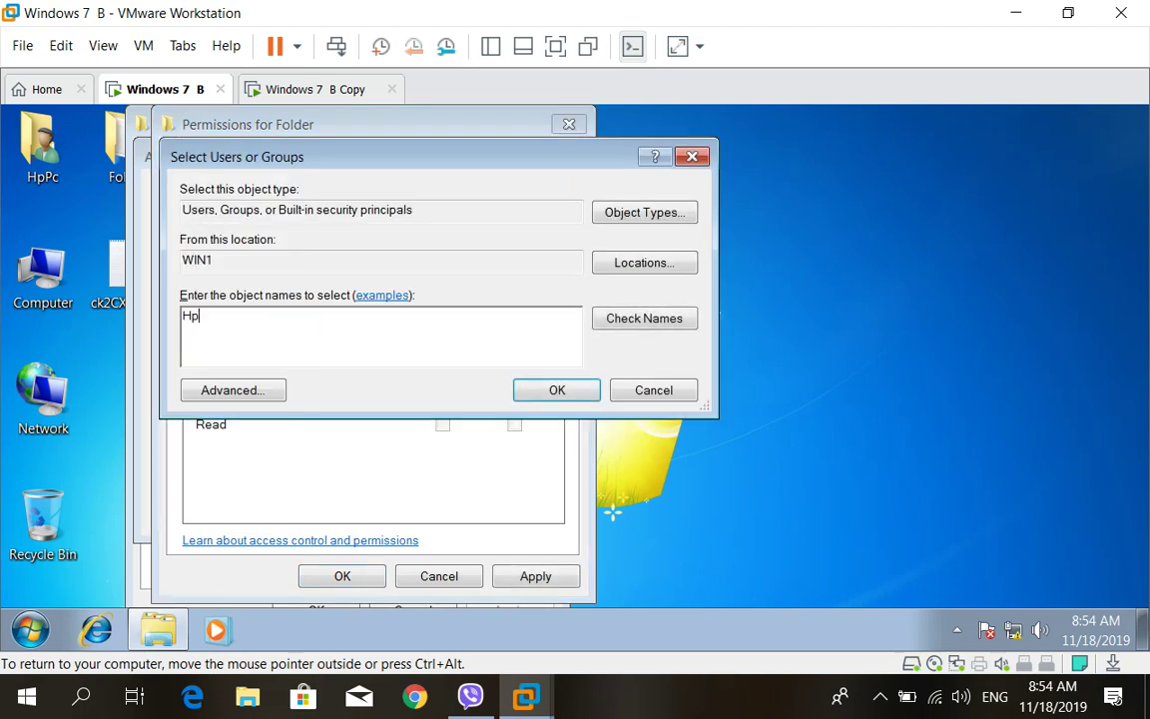
pyautogui.write('Pc')
pyautogui.click(644, 318)
pyautogui.hotkey('ctrl', 'a')
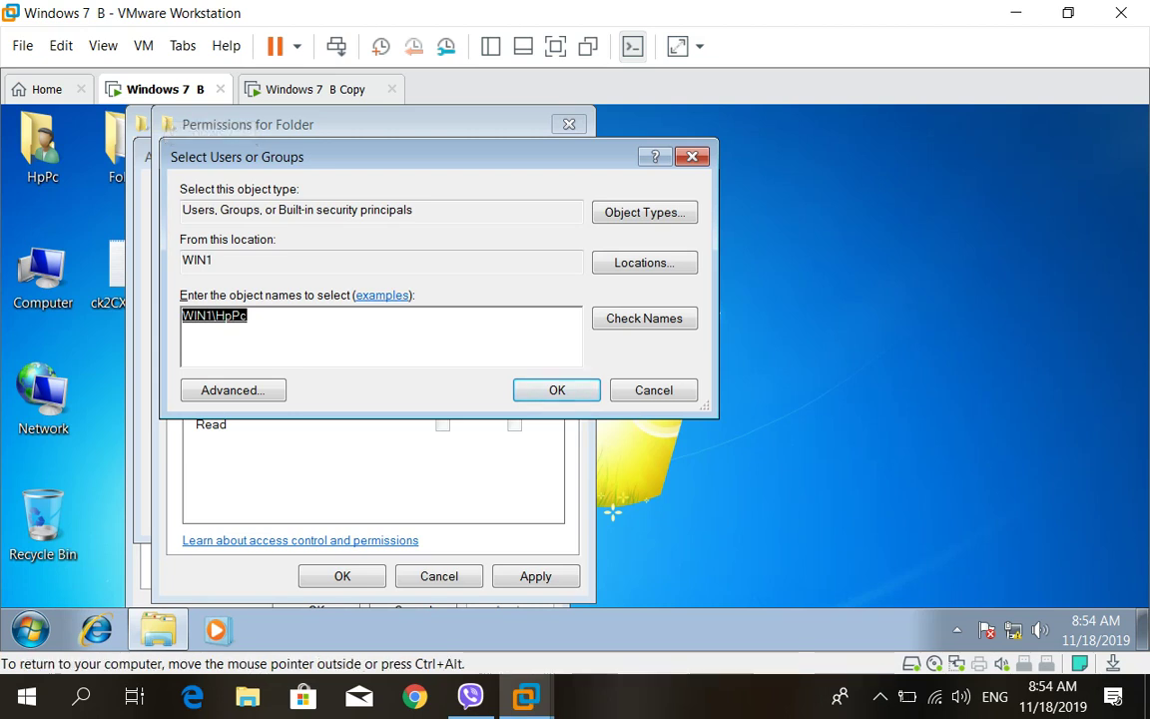
pyautogui.press('Return')
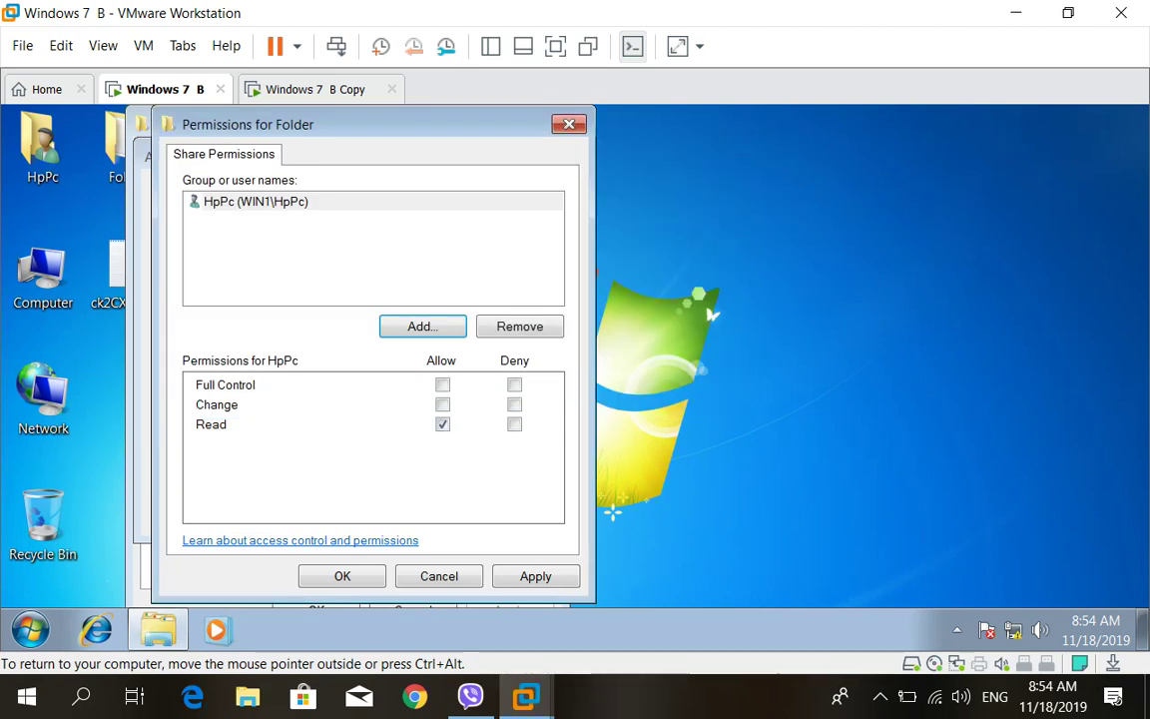
pyautogui.click(442, 405)
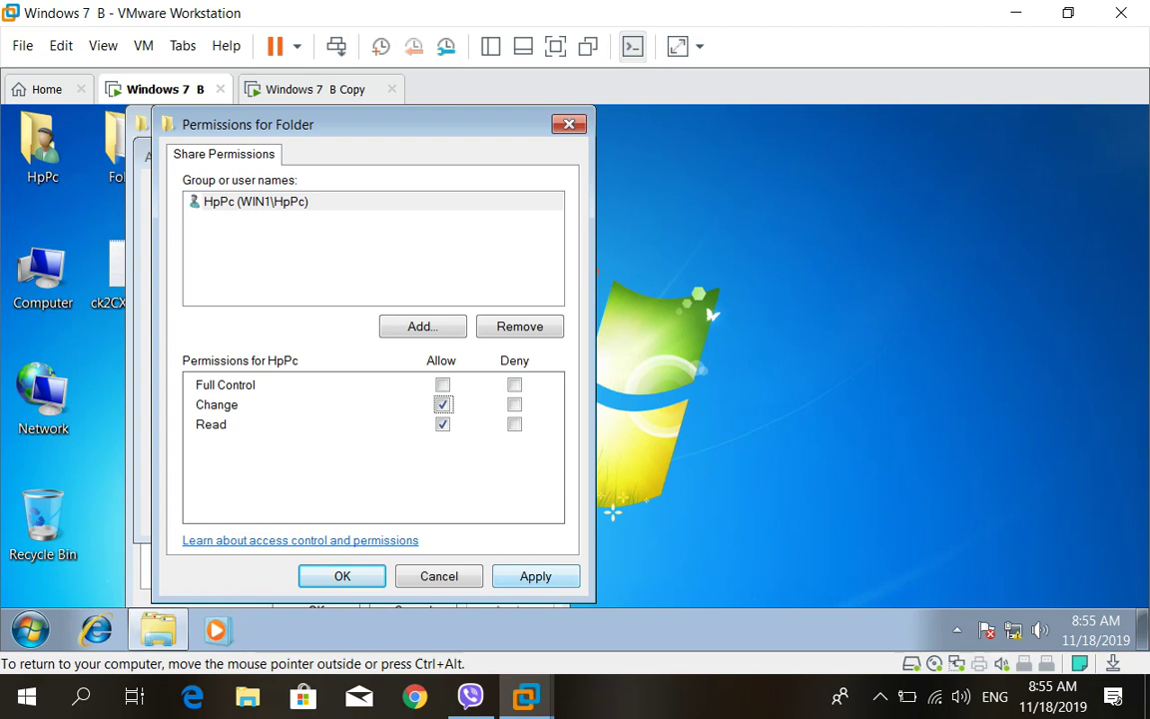
pyautogui.click(342, 576)
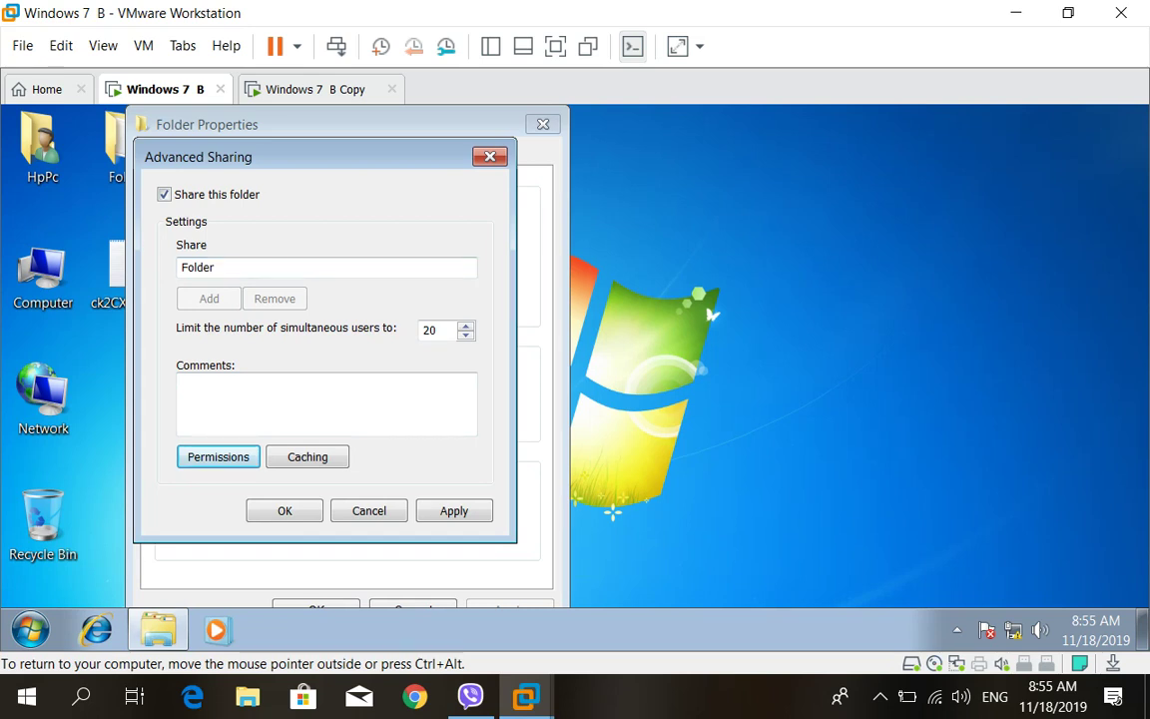
# Change the share name to Myfiles and apply it in Advanced Sharing
pyautogui.hotkey('shift', 'Tab')
pyautogui.hotkey('shift', 'Tab')
pyautogui.hotkey('shift', 'Tab')
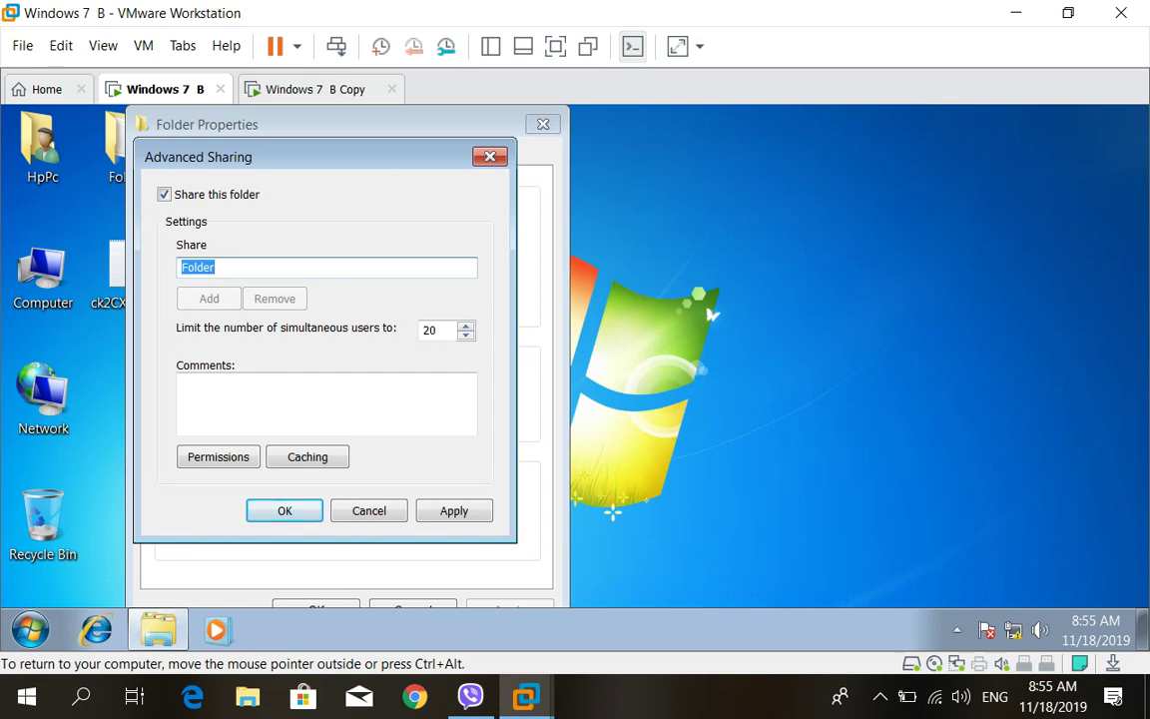
pyautogui.write('Myfiles')
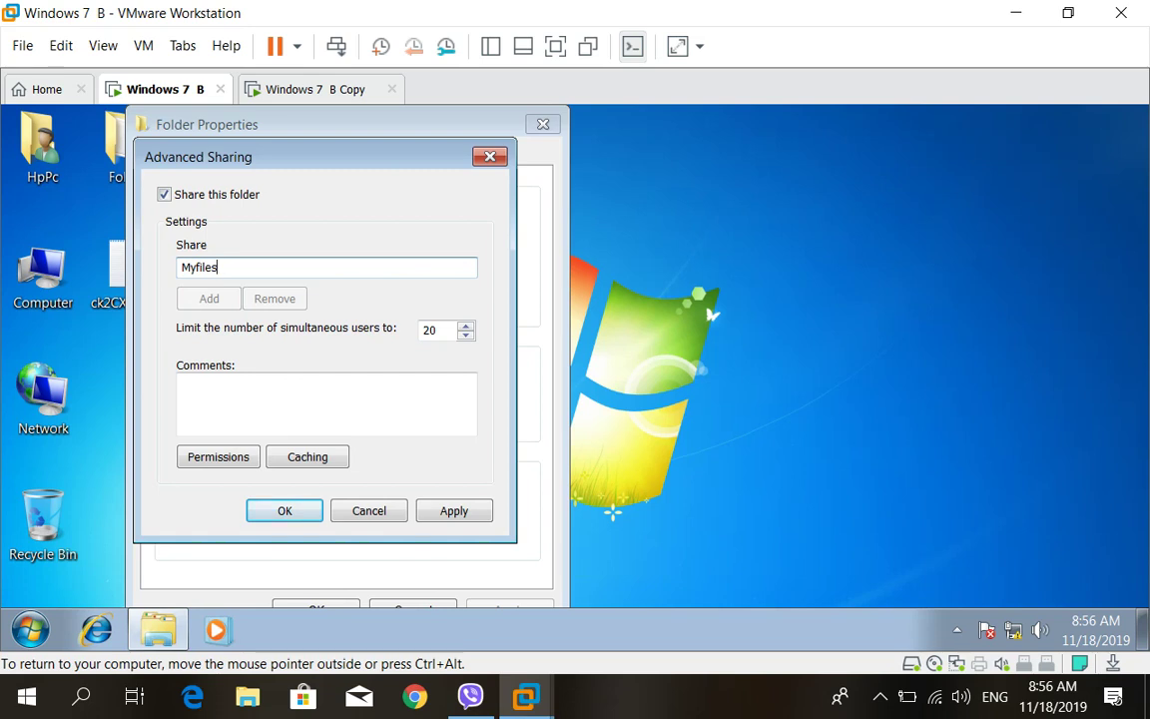
pyautogui.hotkey('ctrl', 'alt')
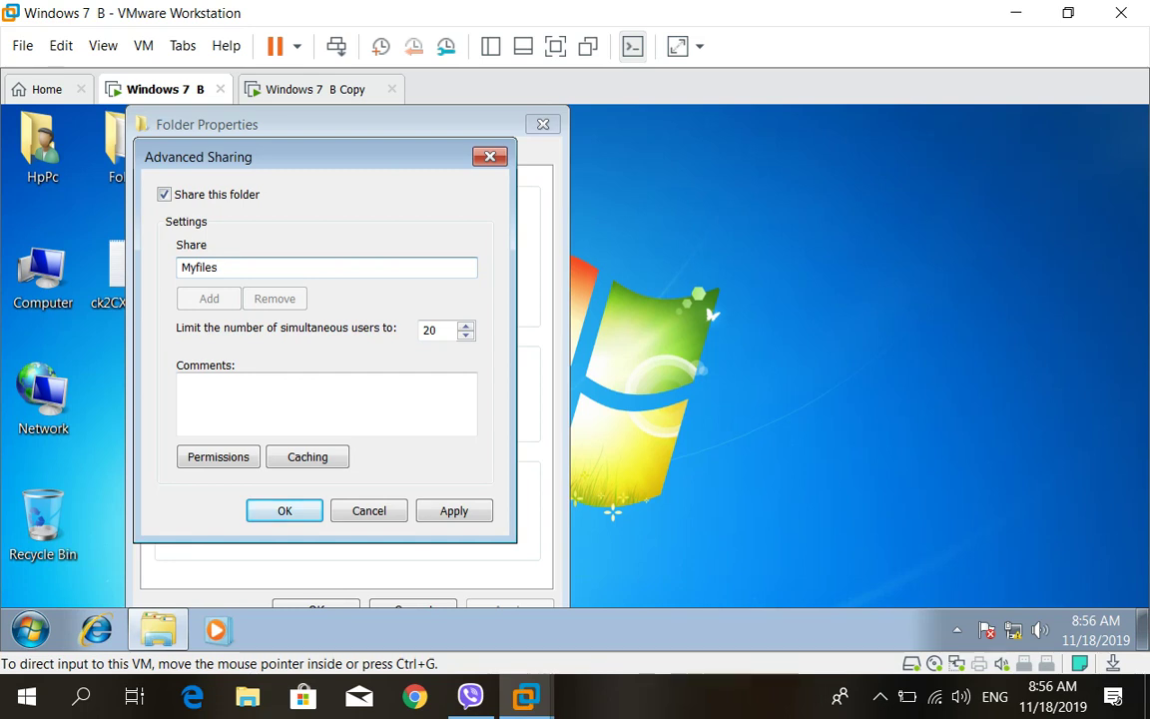
pyautogui.click(455, 510)
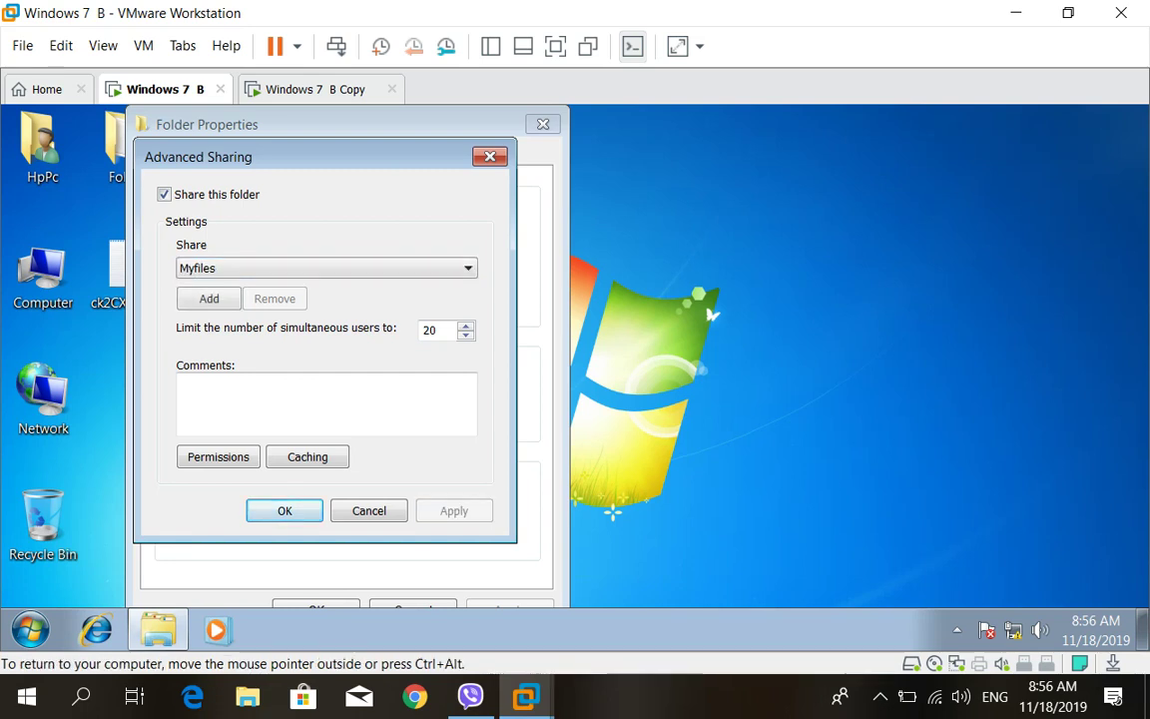
pyautogui.press('Return')
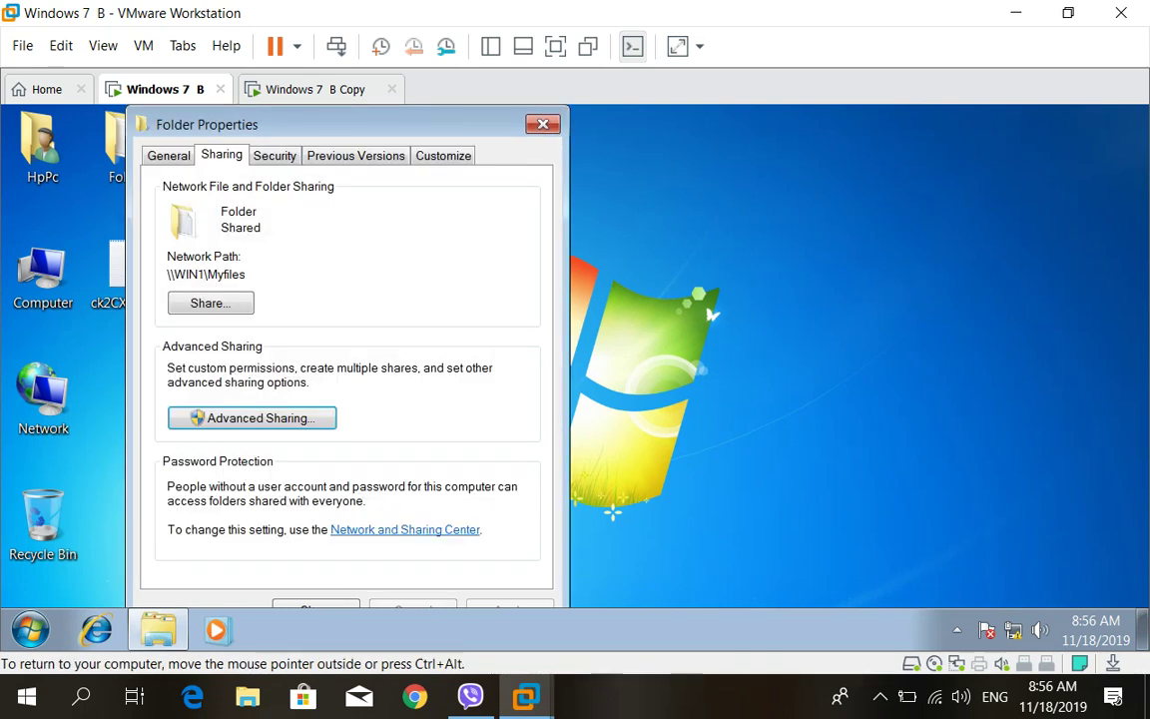
# Close Folder Properties and switch to the Windows 7 B Copy machine
pyautogui.moveTo(299, 124); pyautogui.dragTo(330, 124)
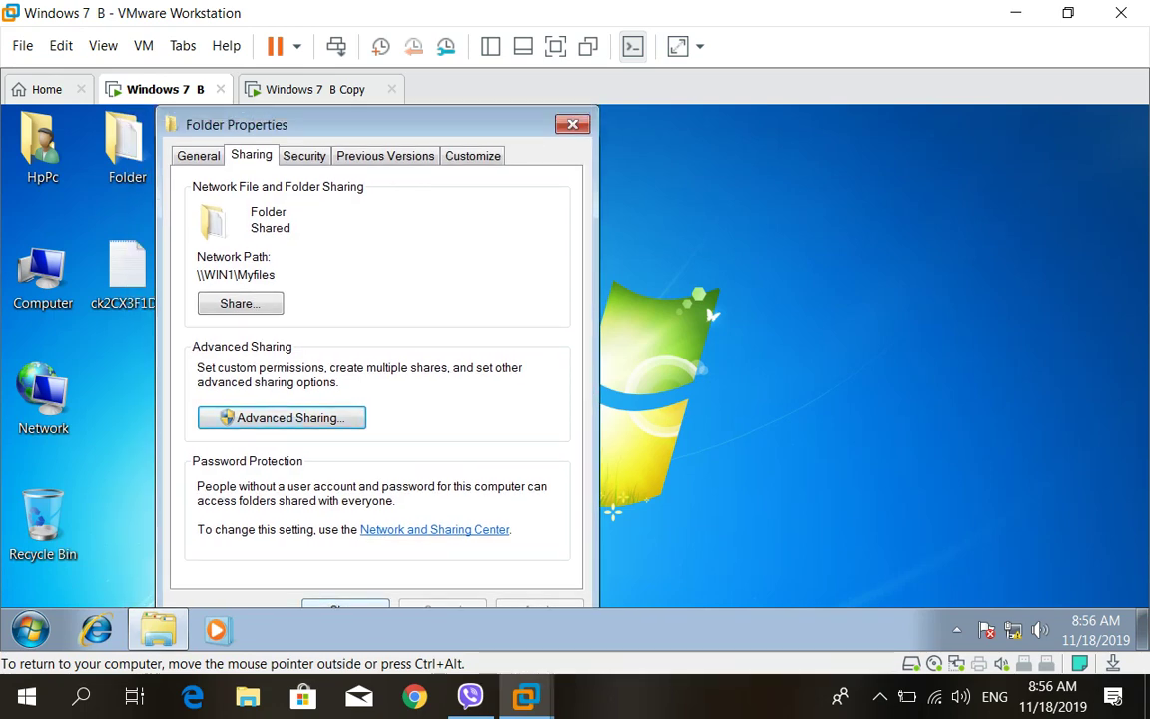
pyautogui.press('Return')
pyautogui.hotkey('ctrl', 'Tab')
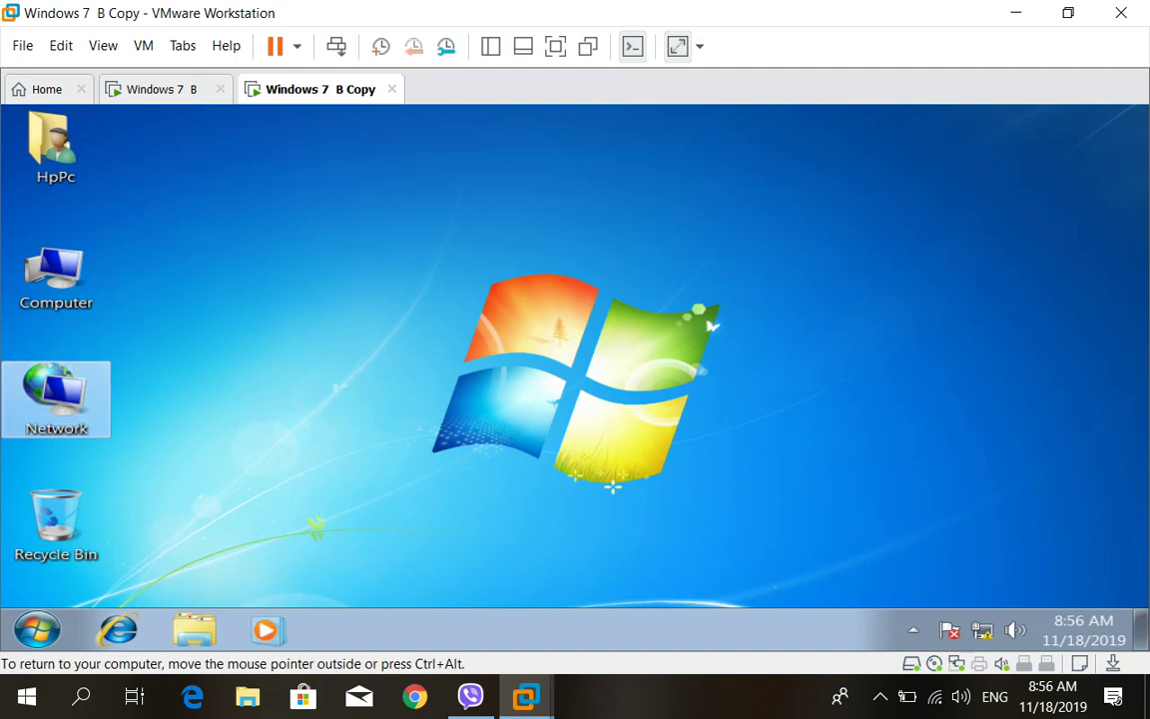
pyautogui.press('Return')
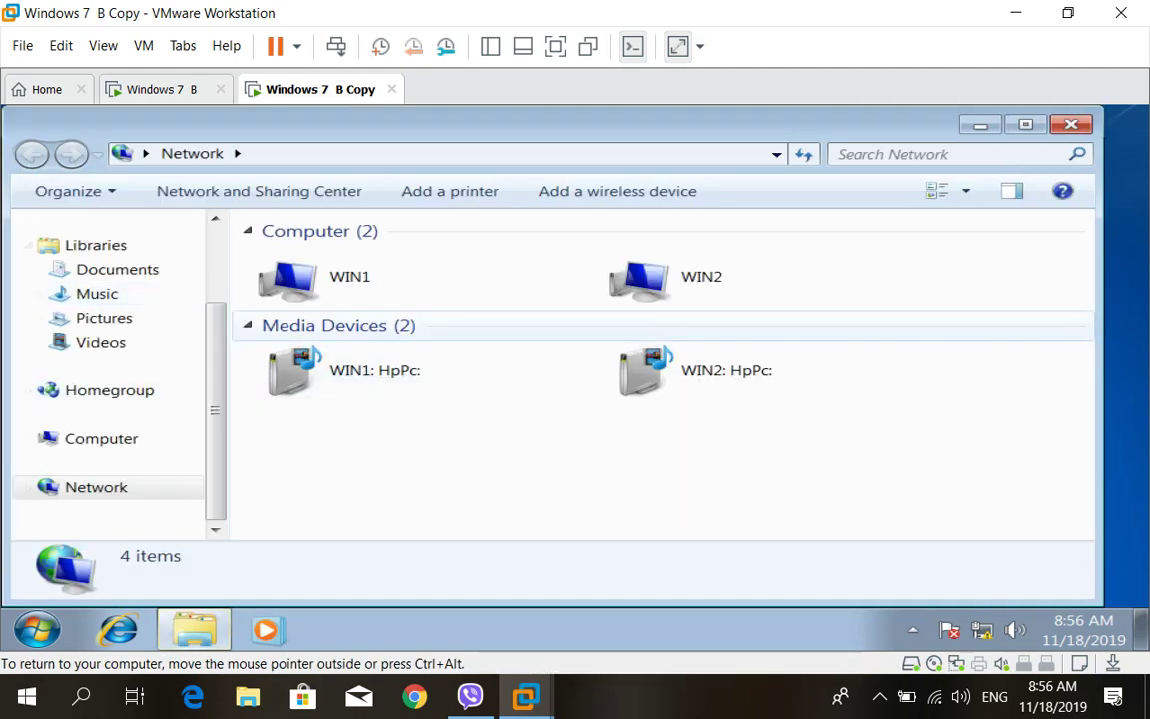
pyautogui.doubleClick(380, 292)
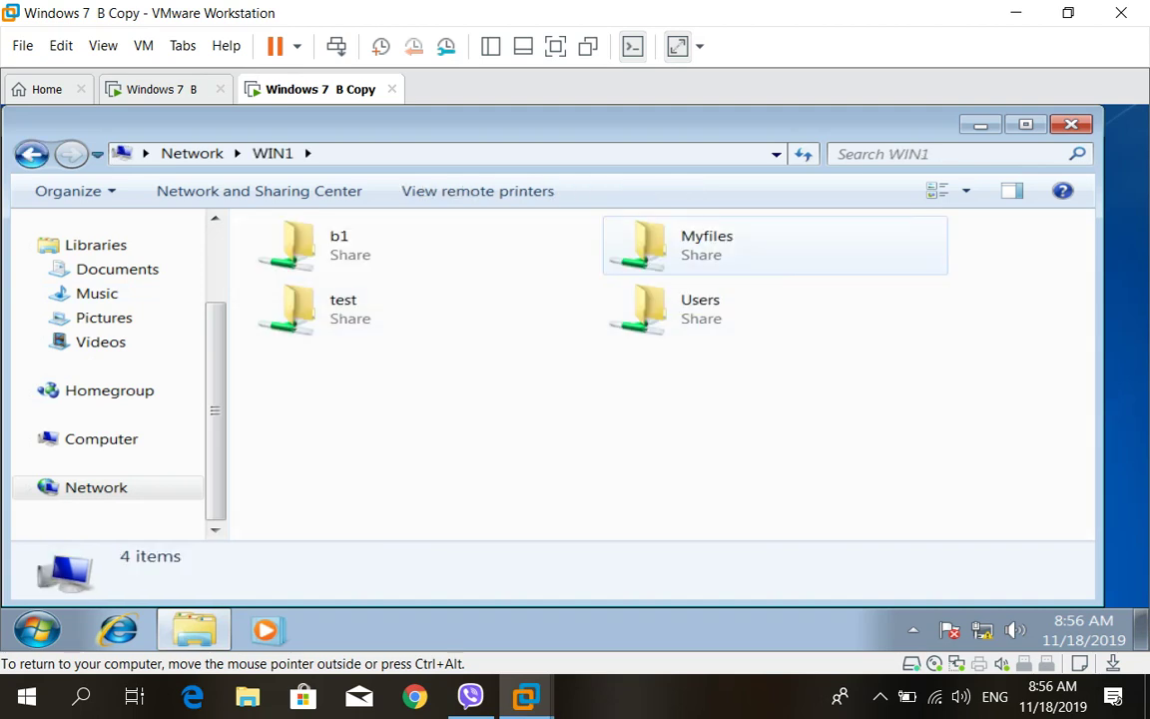
pyautogui.doubleClick(699, 245)
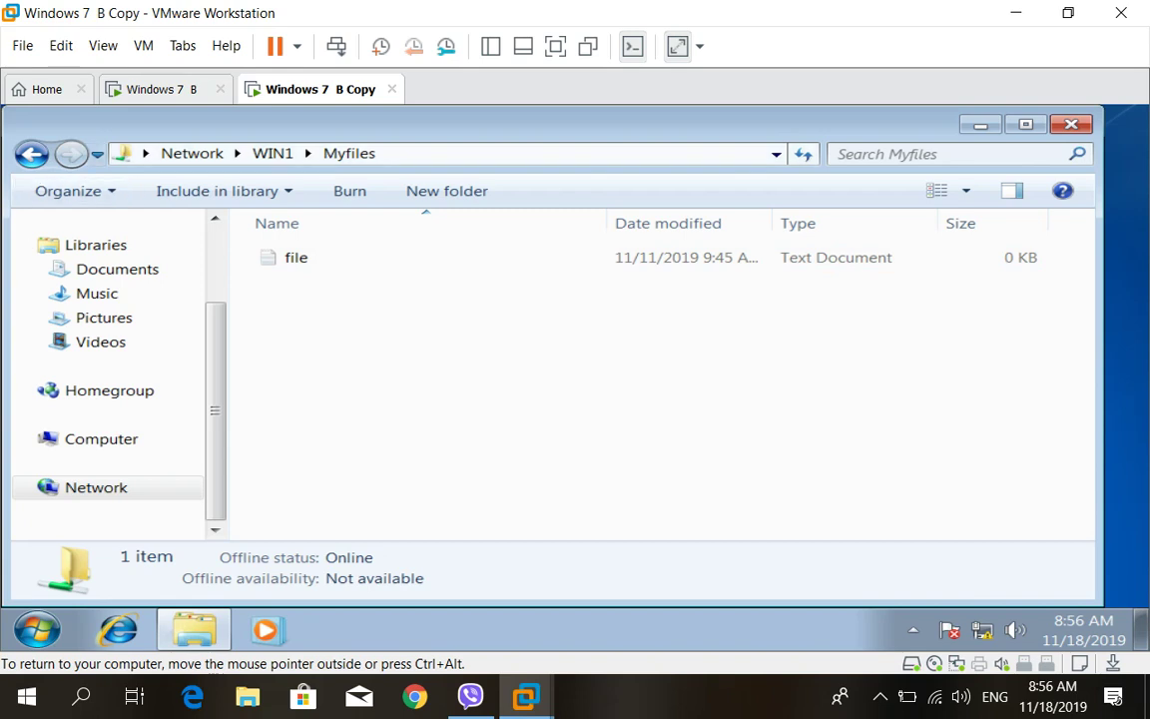
pyautogui.hotkey('ctrl', 'alt')
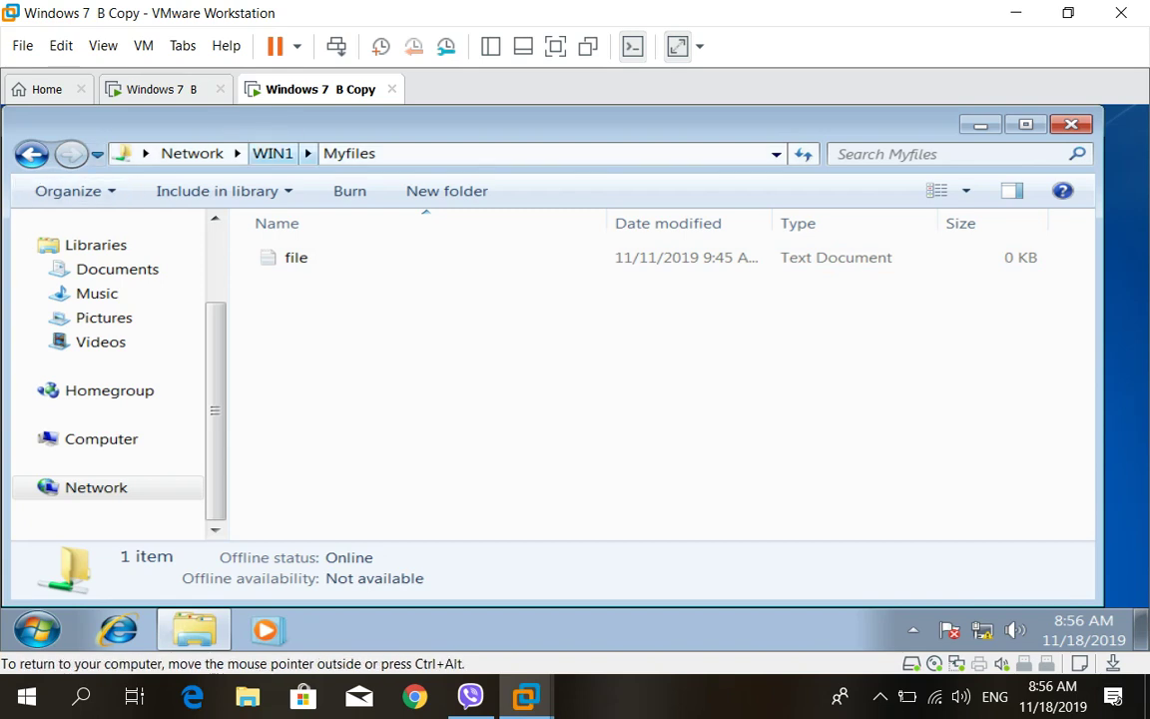
pyautogui.click(981, 124)
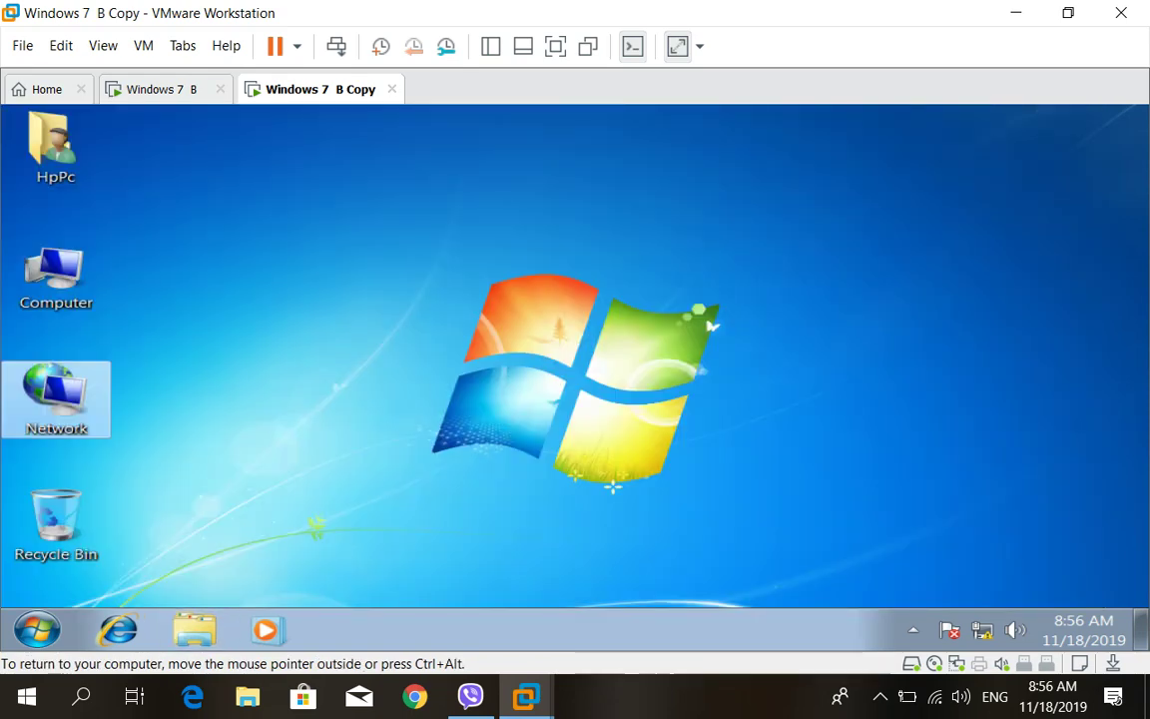
pyautogui.hotkey('ctrl', 'shift', 'Tab')
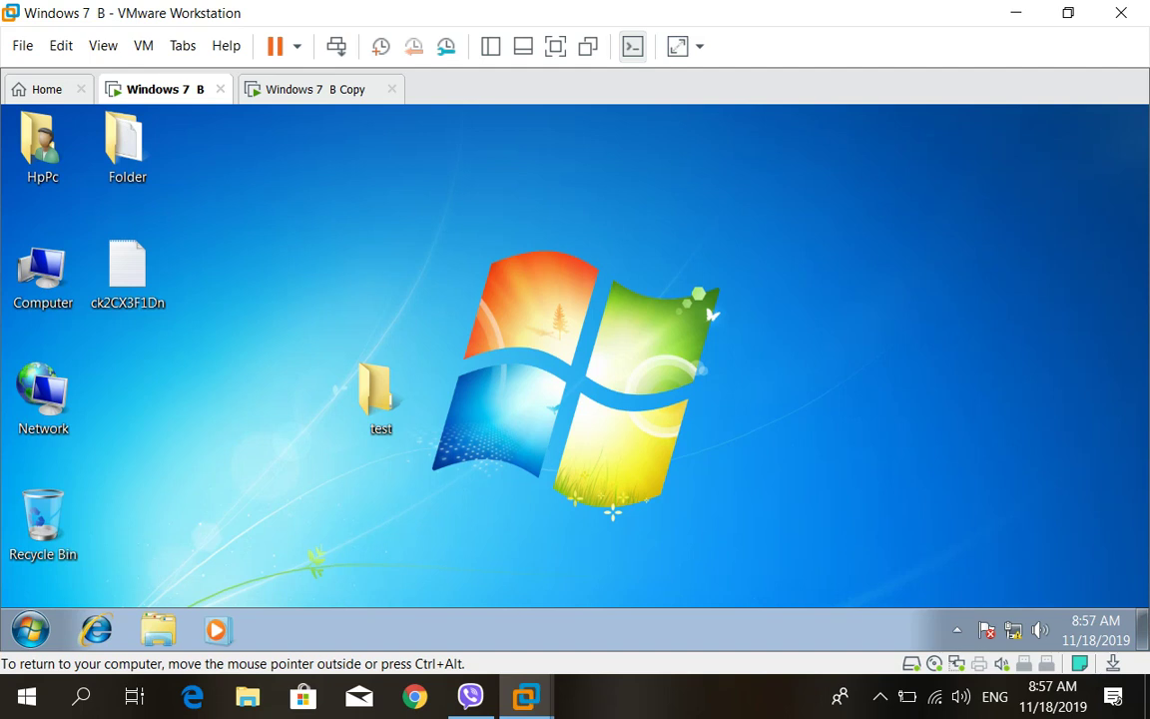
pyautogui.hotkey('ctrl', 'alt')
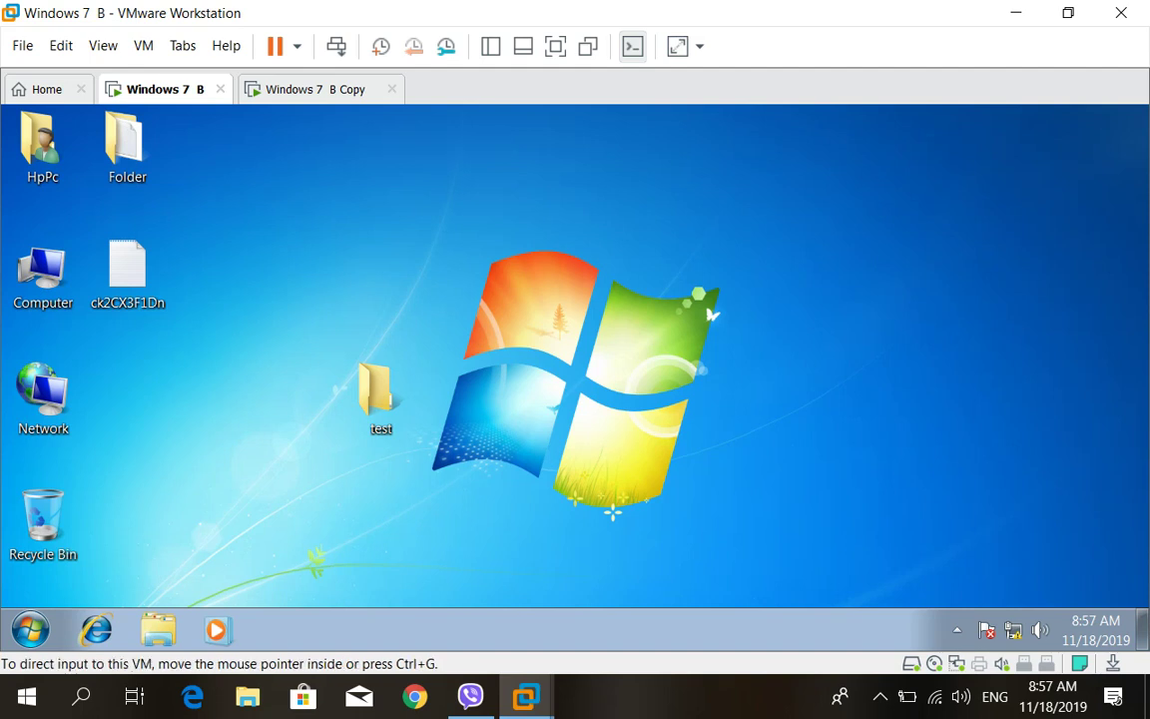
pyautogui.hotkey('ctrl', 'g')
pyautogui.moveTo(318, 89); pyautogui.dragTo(405, 143)
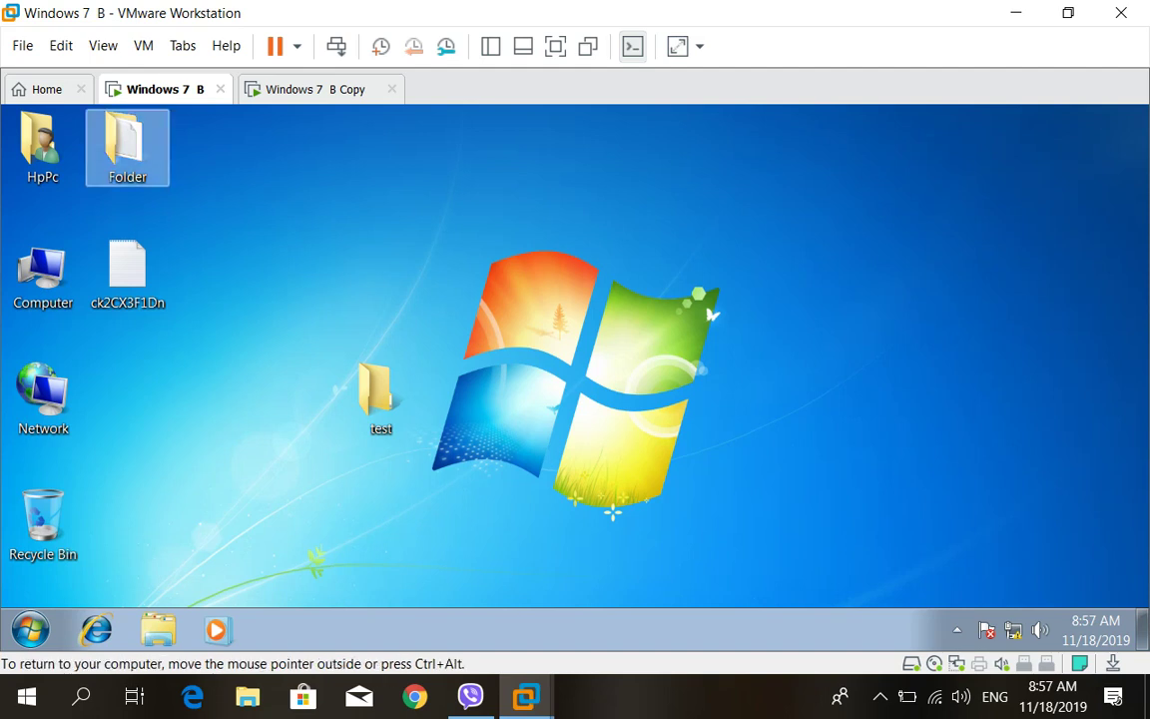
# Open Advanced Sharing from the desktop Folder's Properties, Sharing tab
pyautogui.rightClick(146, 144)
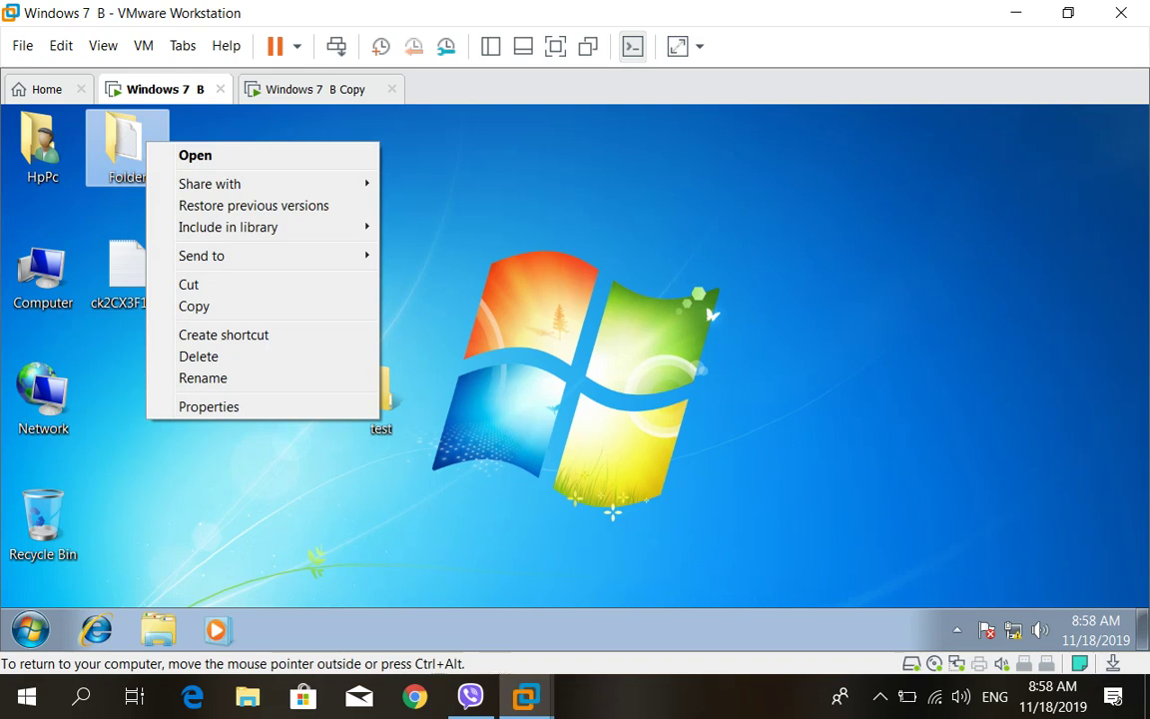
pyautogui.click(209, 407)
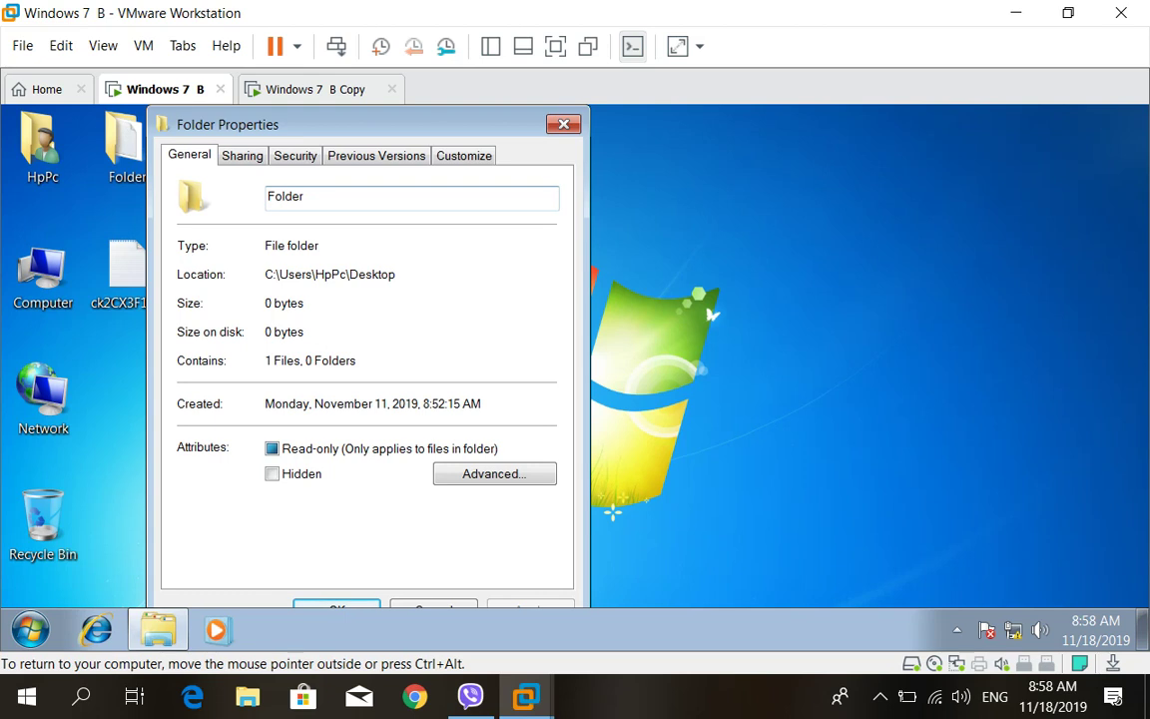
pyautogui.click(241, 154)
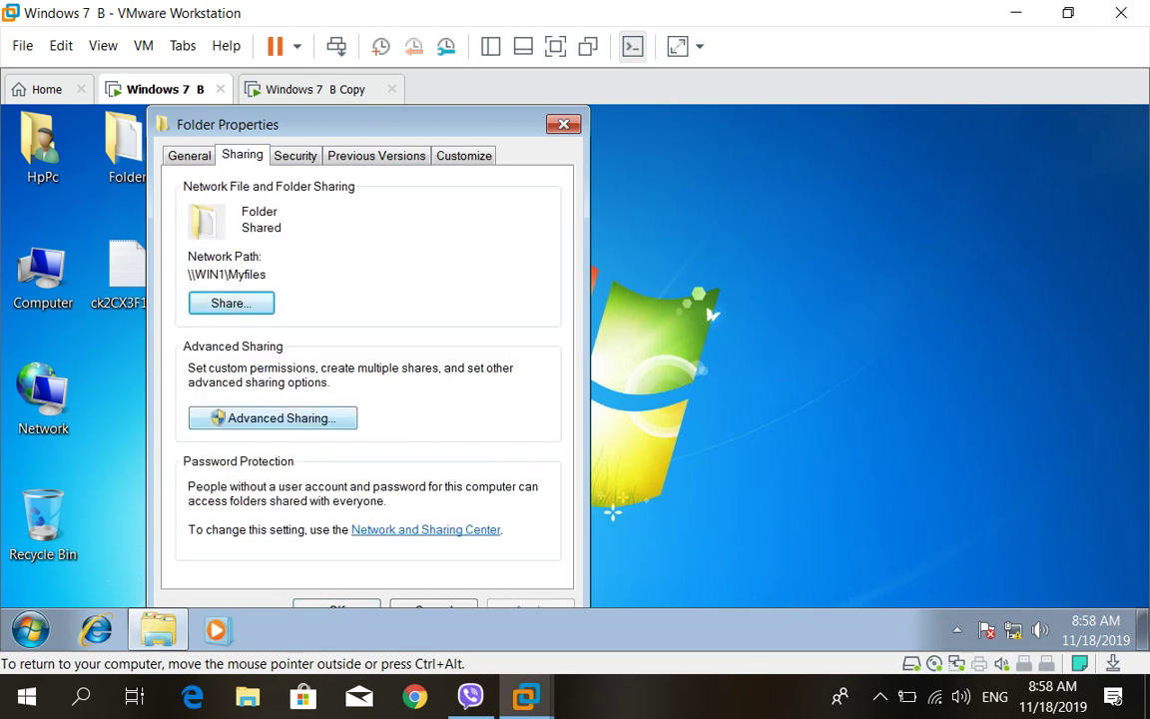
pyautogui.click(272, 417)
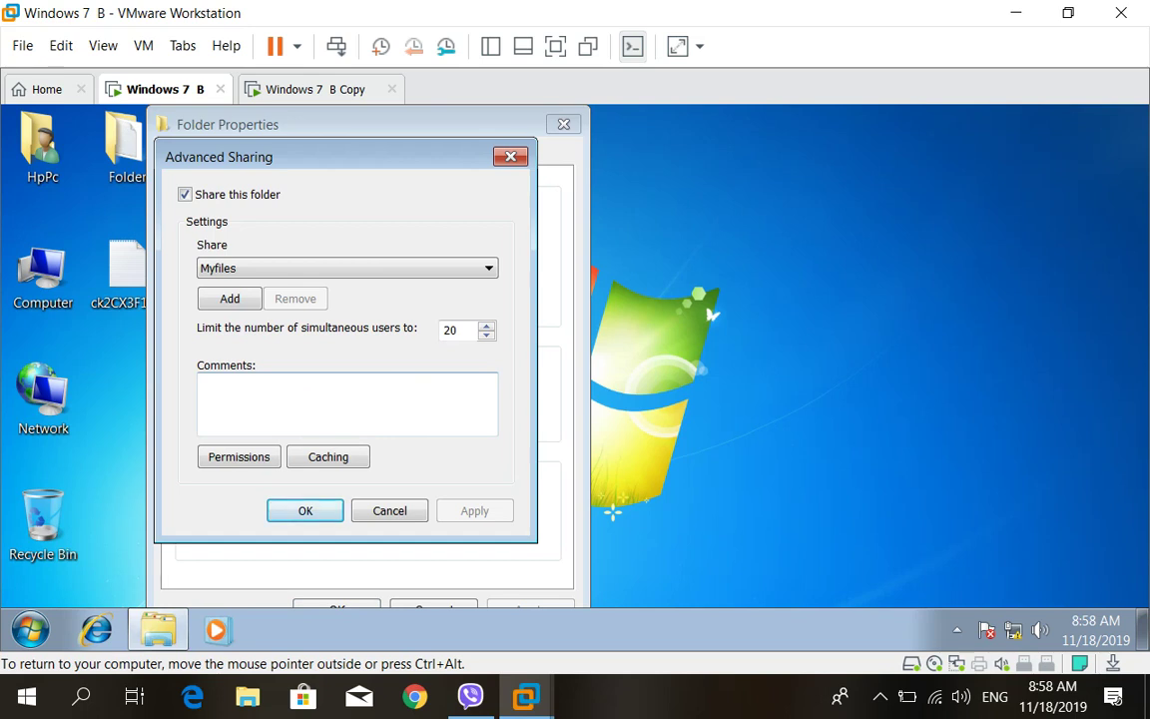
# Review the Myfiles share name list and its Change and Read permissions without changes
pyautogui.press('F4')
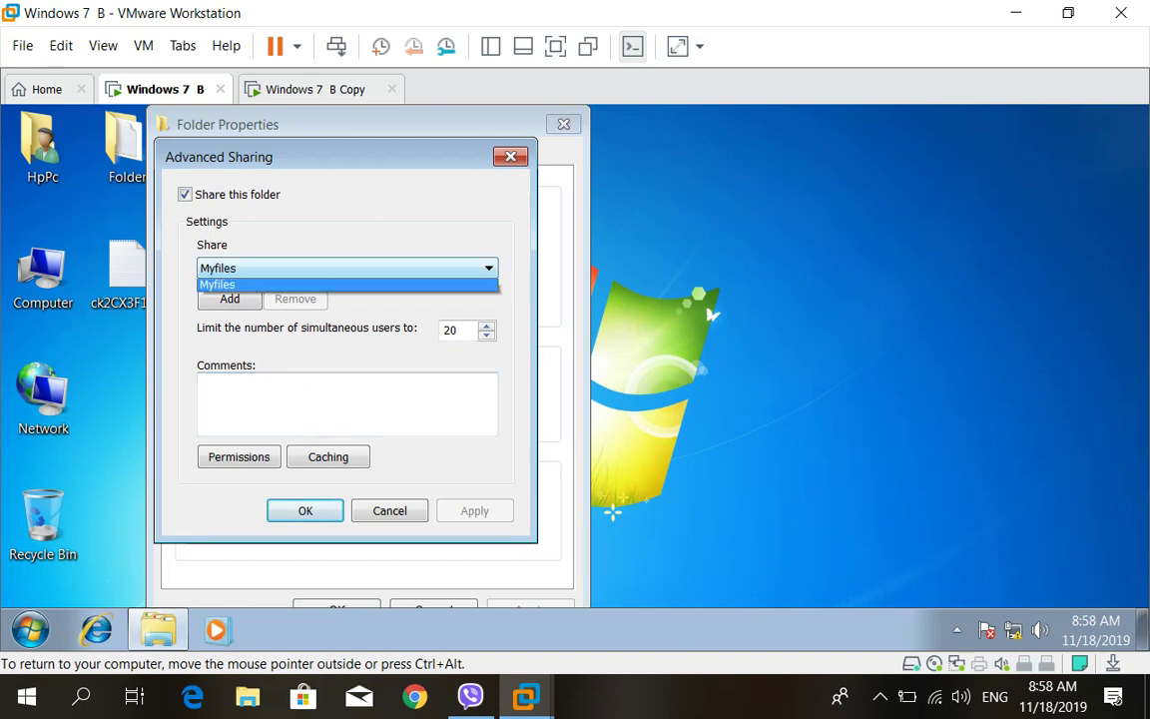
pyautogui.press('Return')
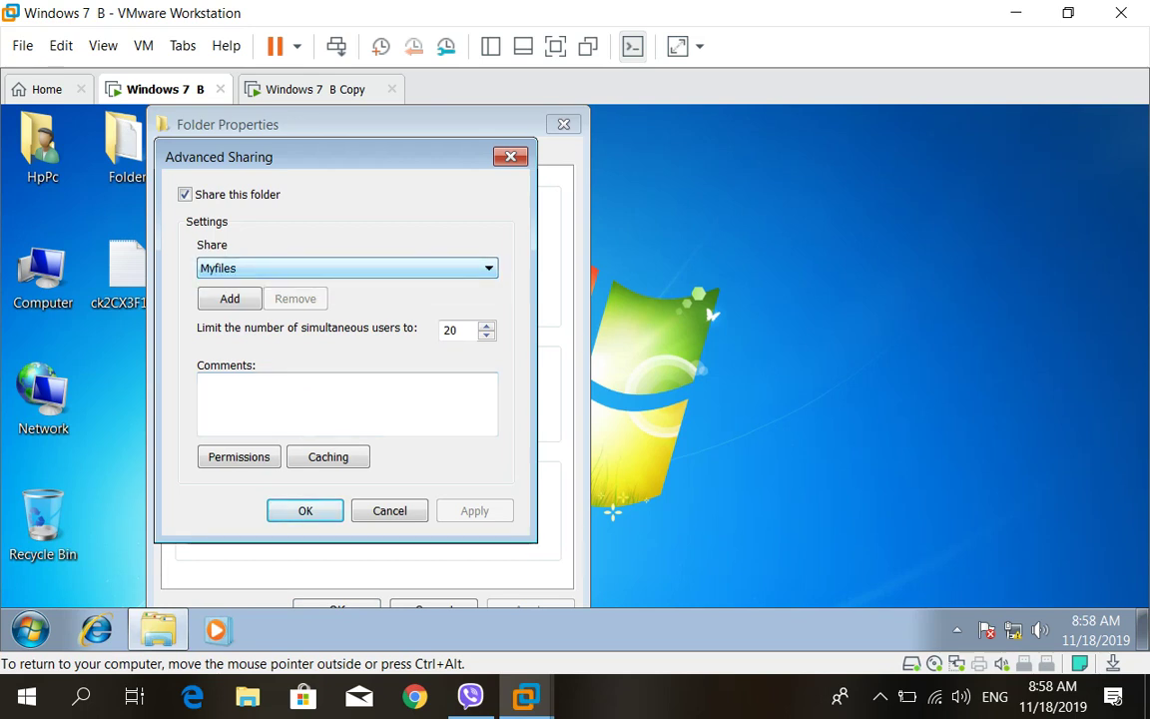
pyautogui.press('F4')
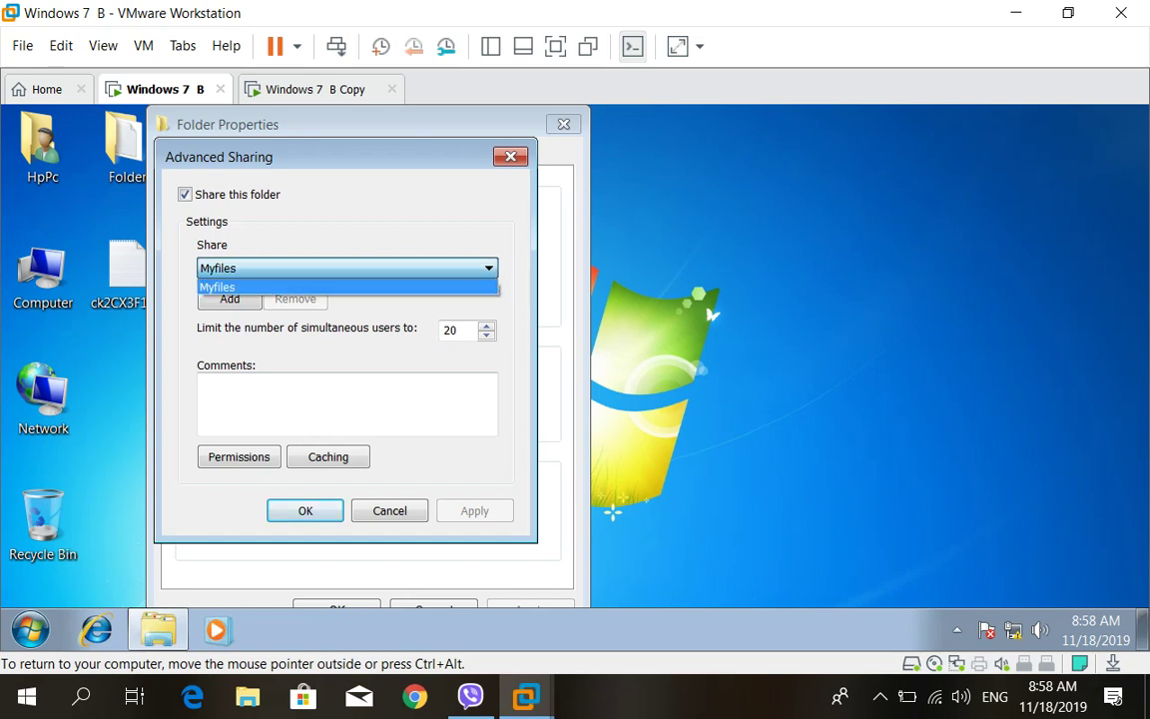
pyautogui.press('Return')
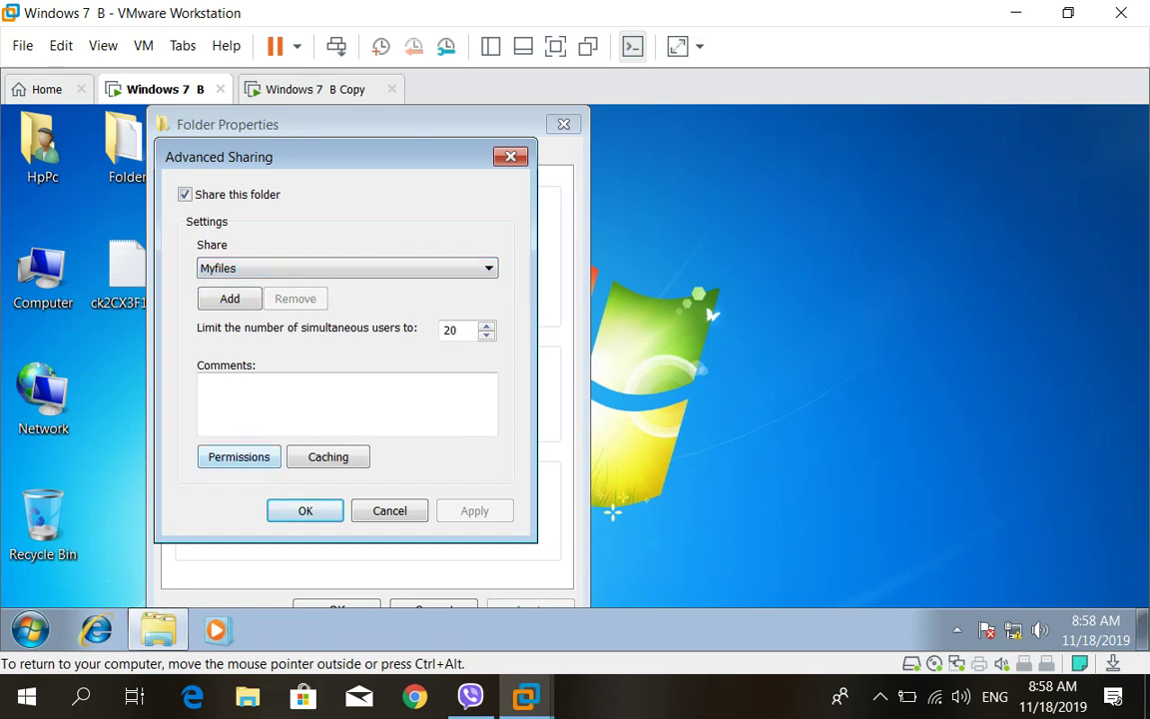
pyautogui.press('Return')
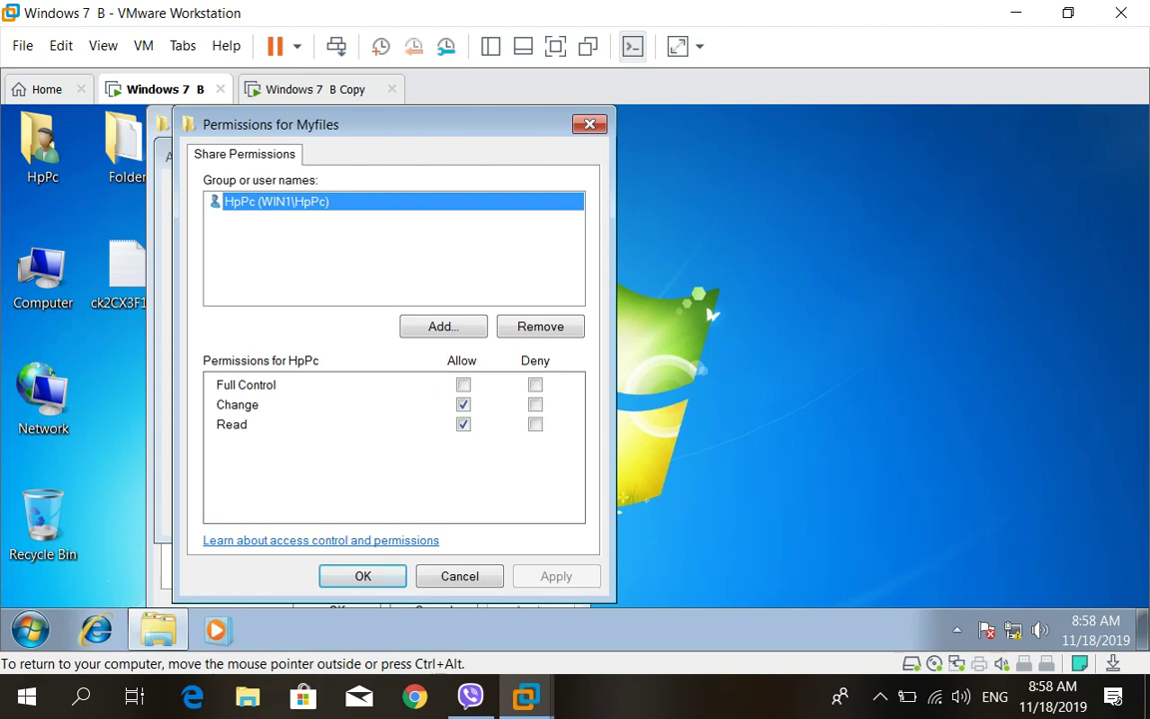
pyautogui.press('Return')
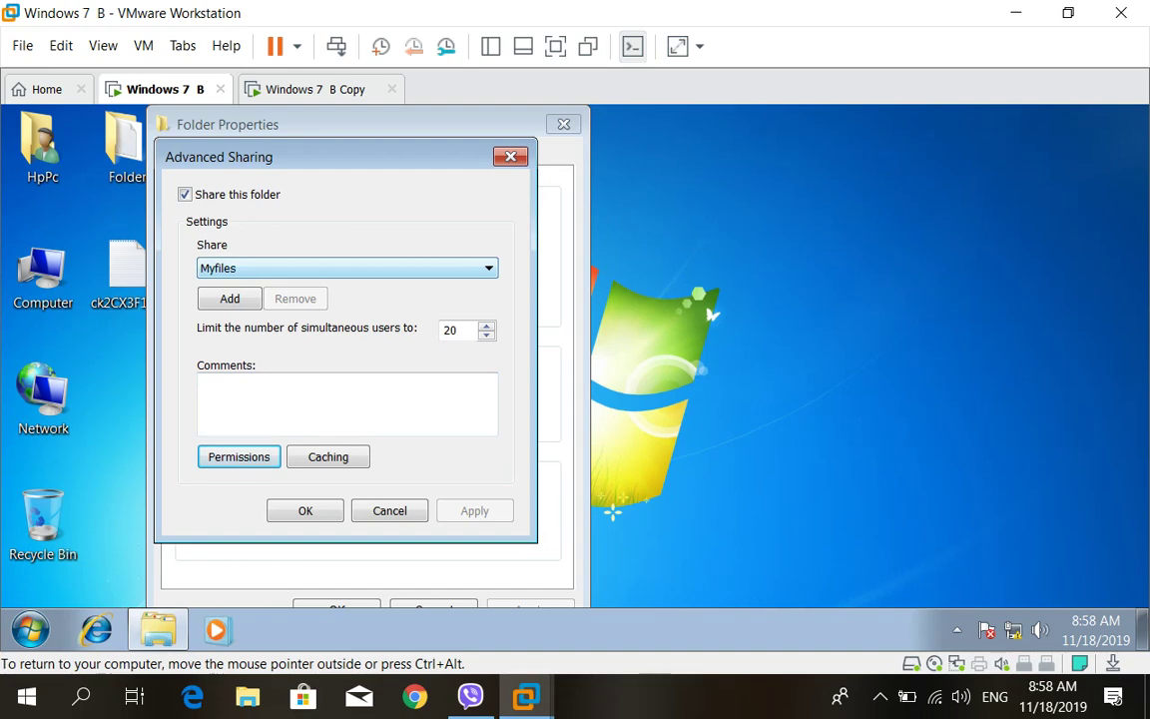
# Switch to Windows 7 B Copy and back, then recheck the Folder's share name list
pyautogui.click(315, 88)
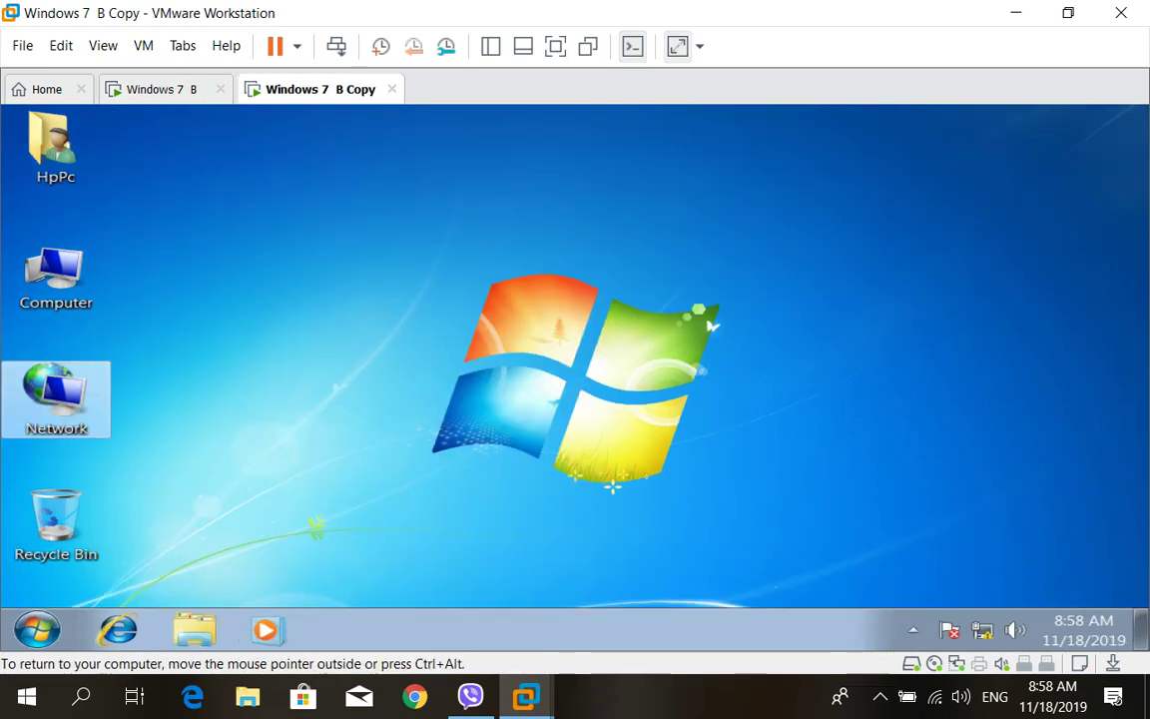
pyautogui.click(159, 89)
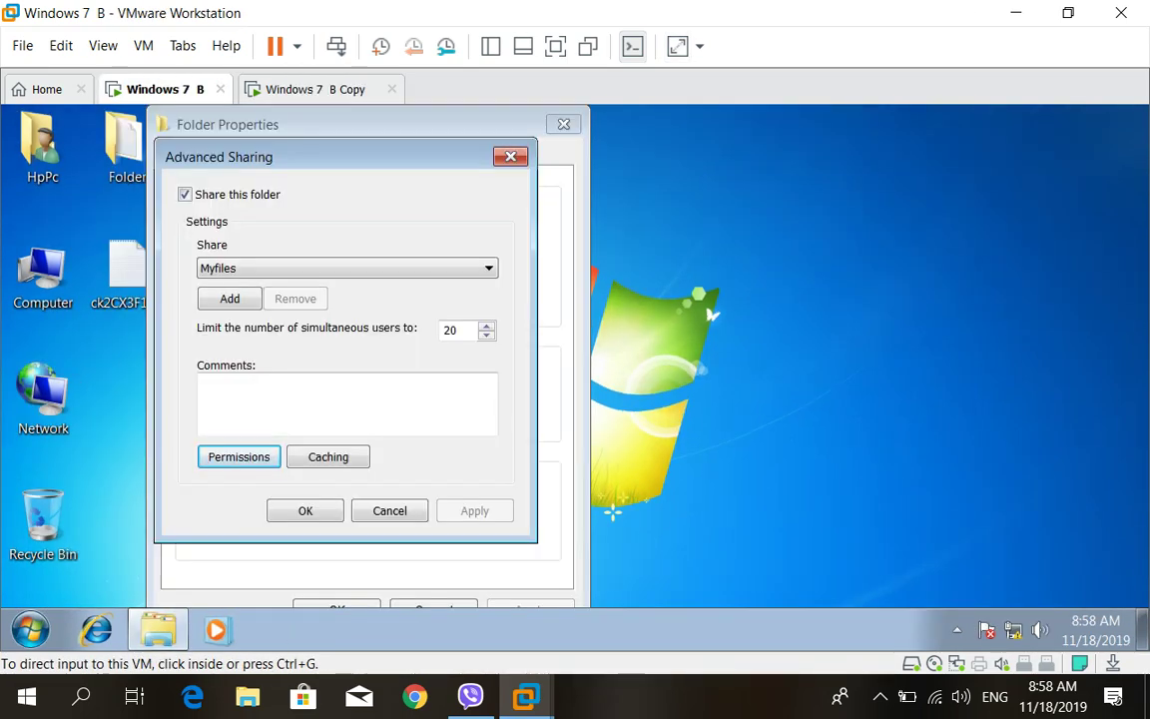
pyautogui.hotkey('ctrl', 'g')
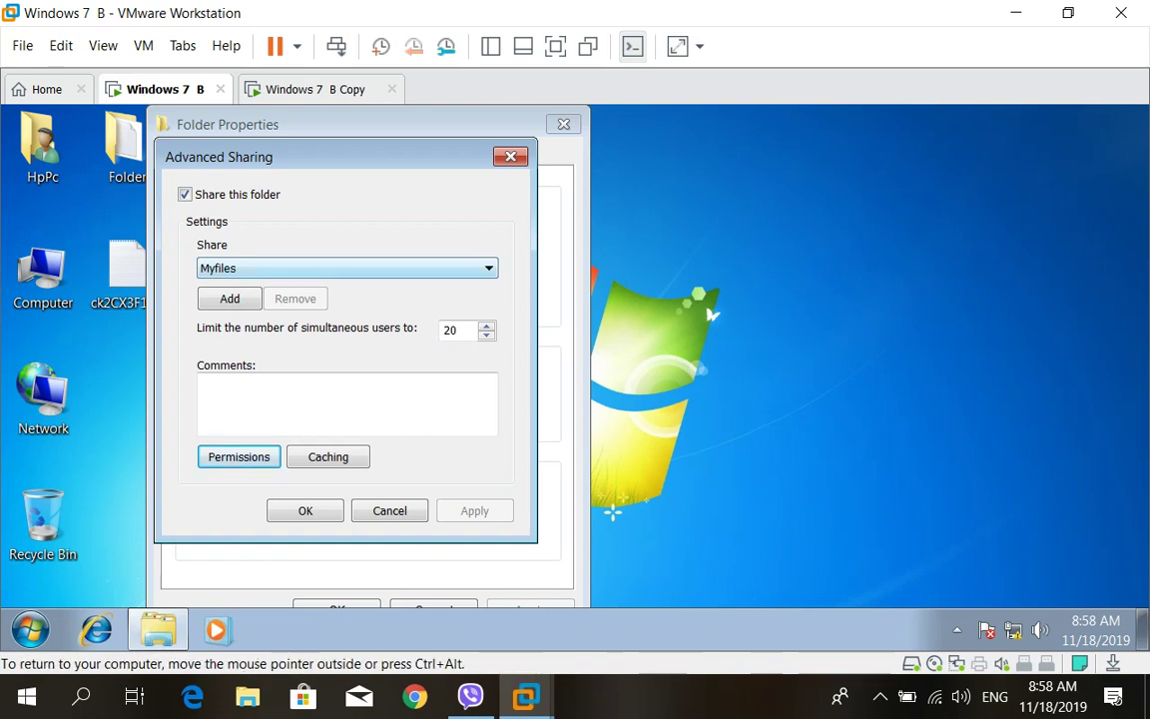
pyautogui.hotkey('alt', 'Down')
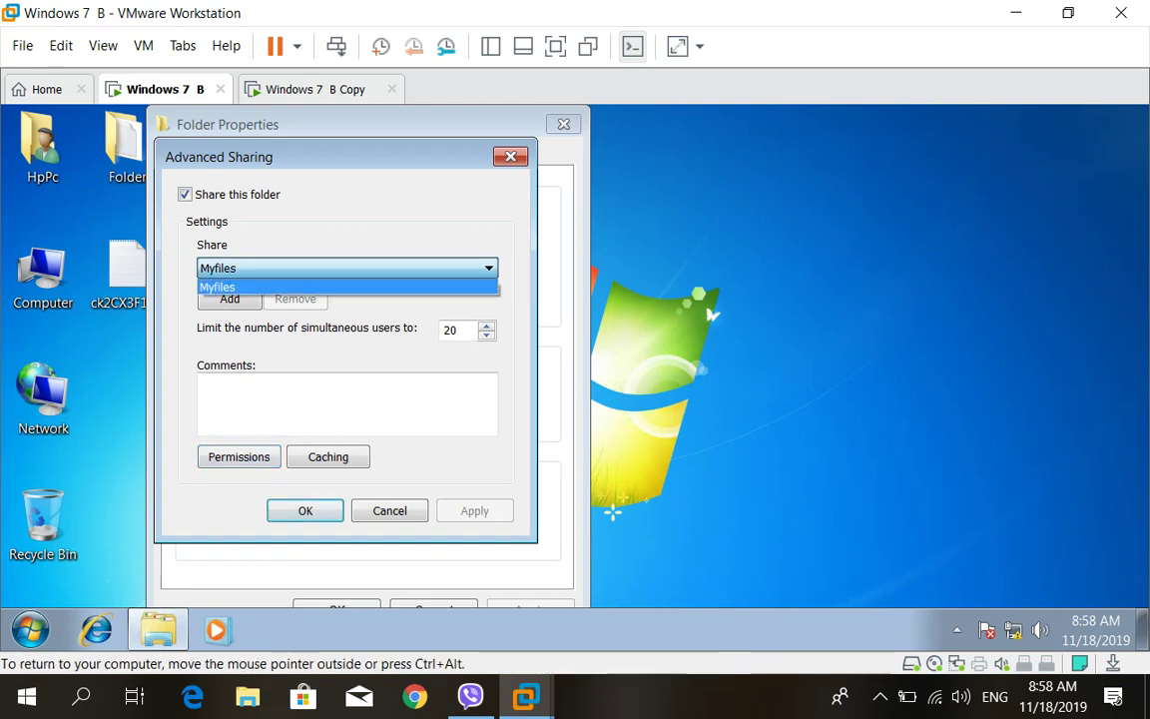
pyautogui.press('Return')
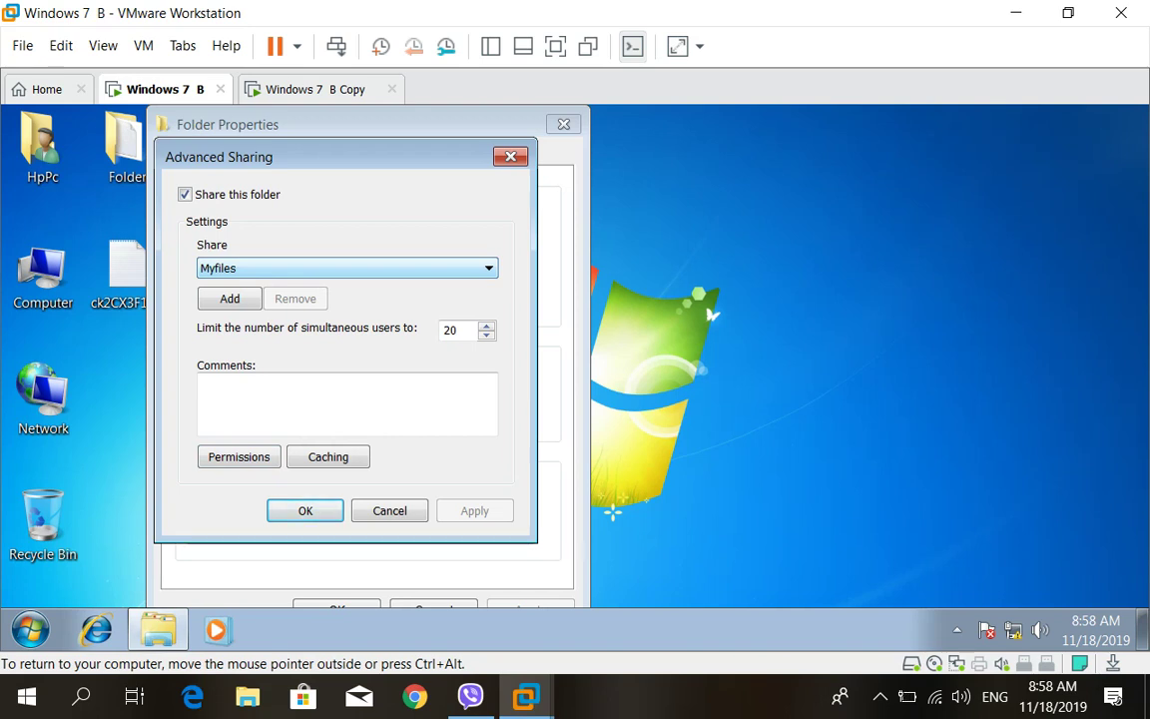
# Toggle Share this folder off and on again and confirm the Myfiles sharing settings
pyautogui.hotkey('alt', 's')
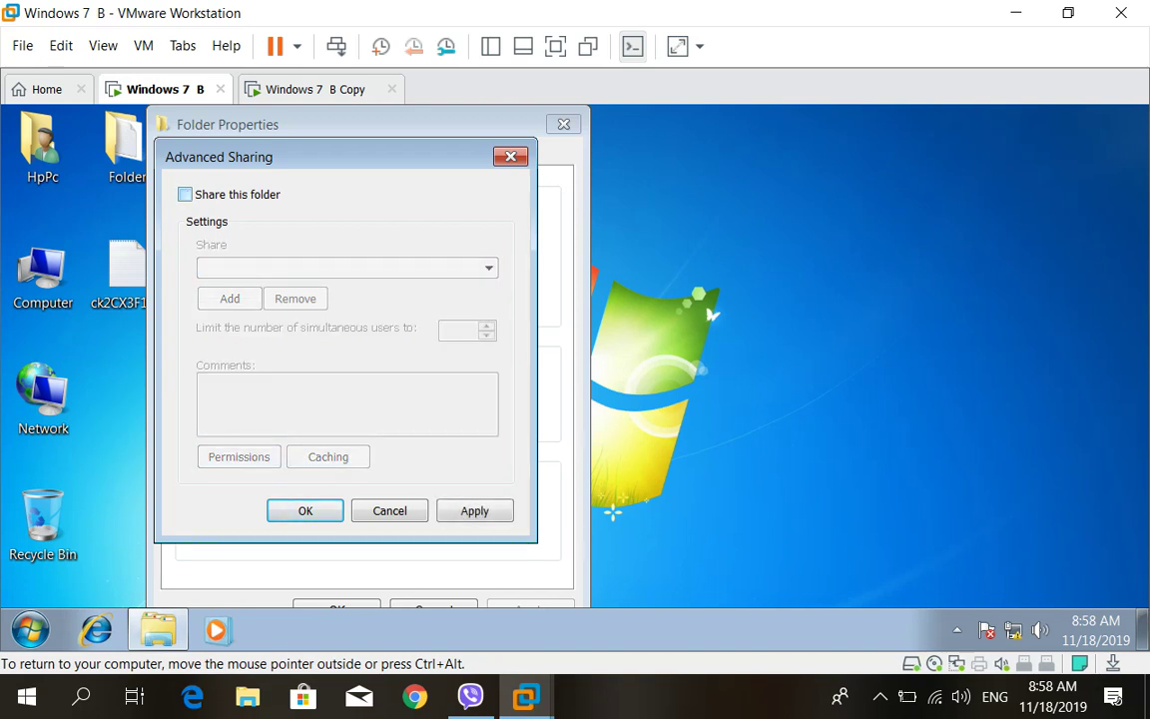
pyautogui.hotkey('alt', 's')
pyautogui.press('Tab')
pyautogui.hotkey('alt', 'Down')
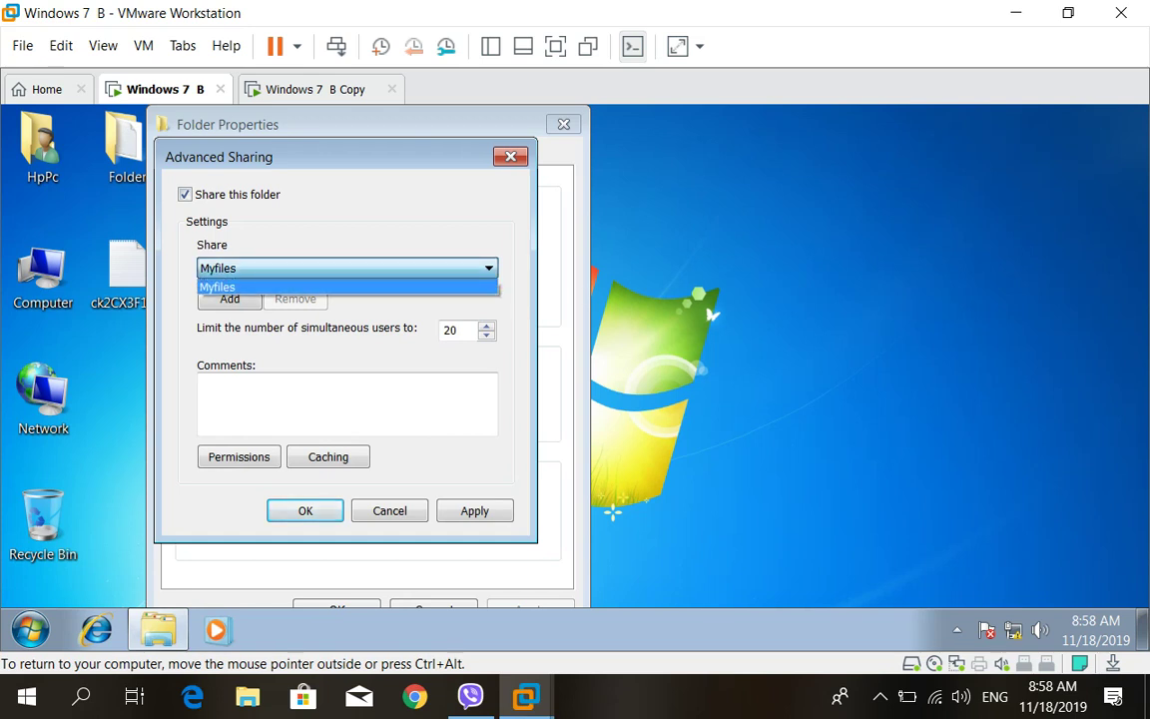
pyautogui.press('Return')
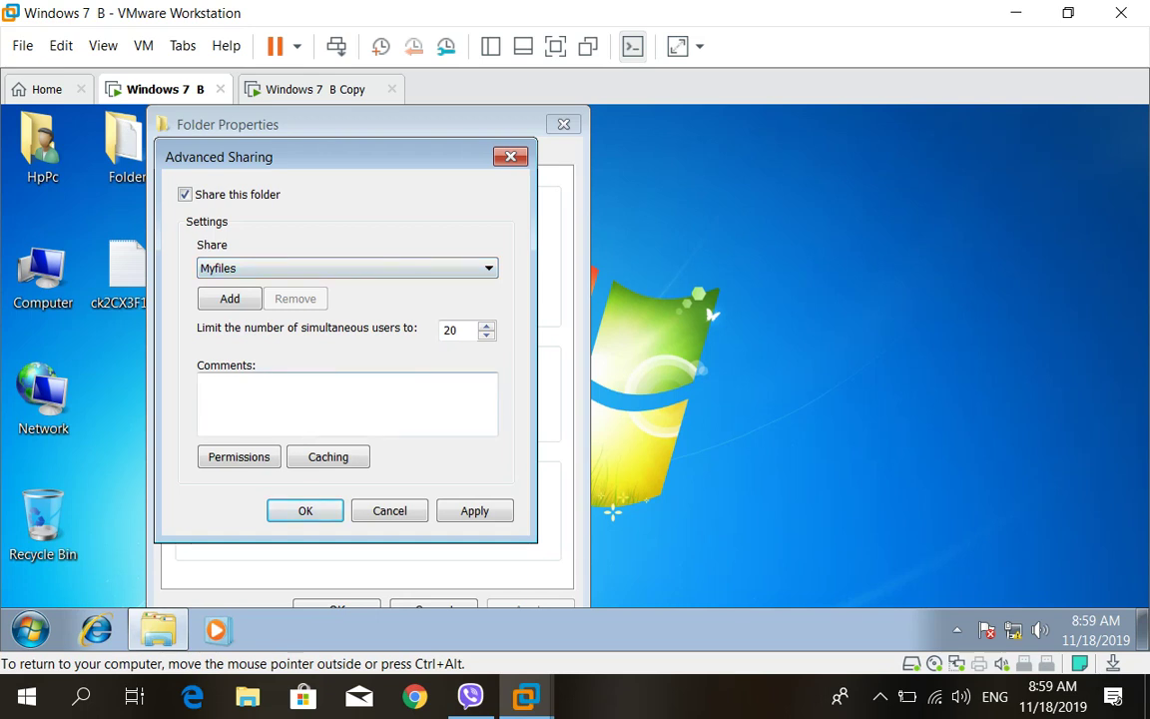
pyautogui.press('Return')
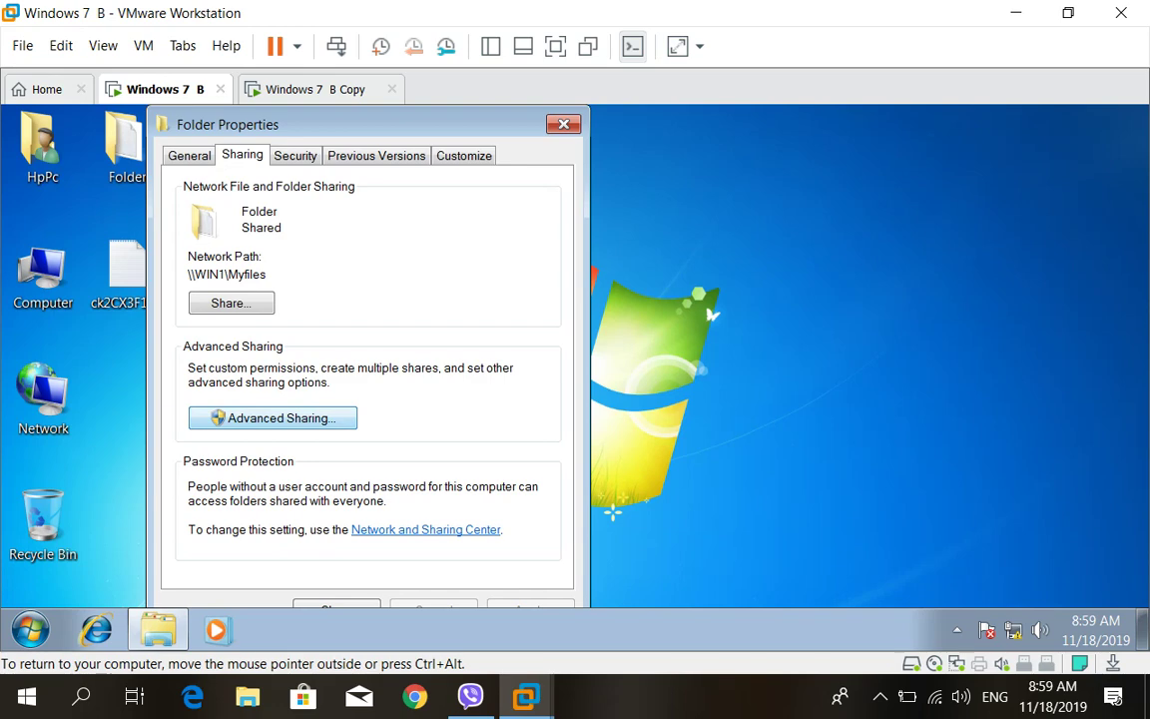
# Reopen and close Advanced Sharing, then close the Folder's Properties
pyautogui.press('Return')
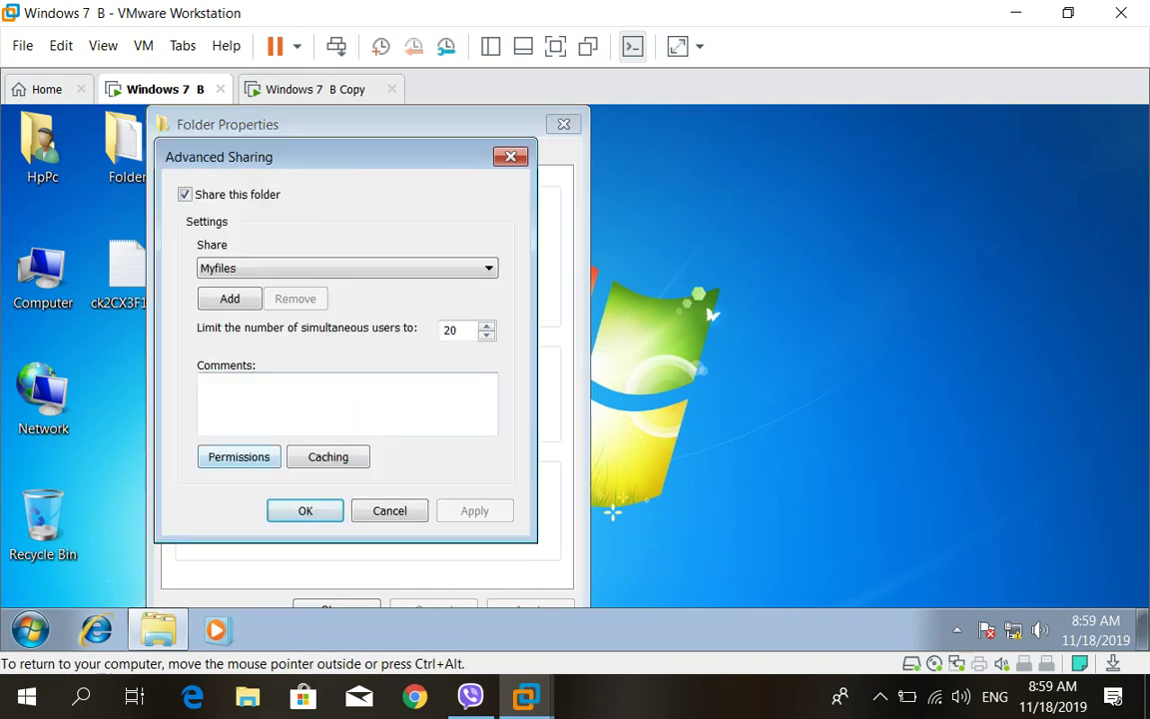
pyautogui.press('Return')
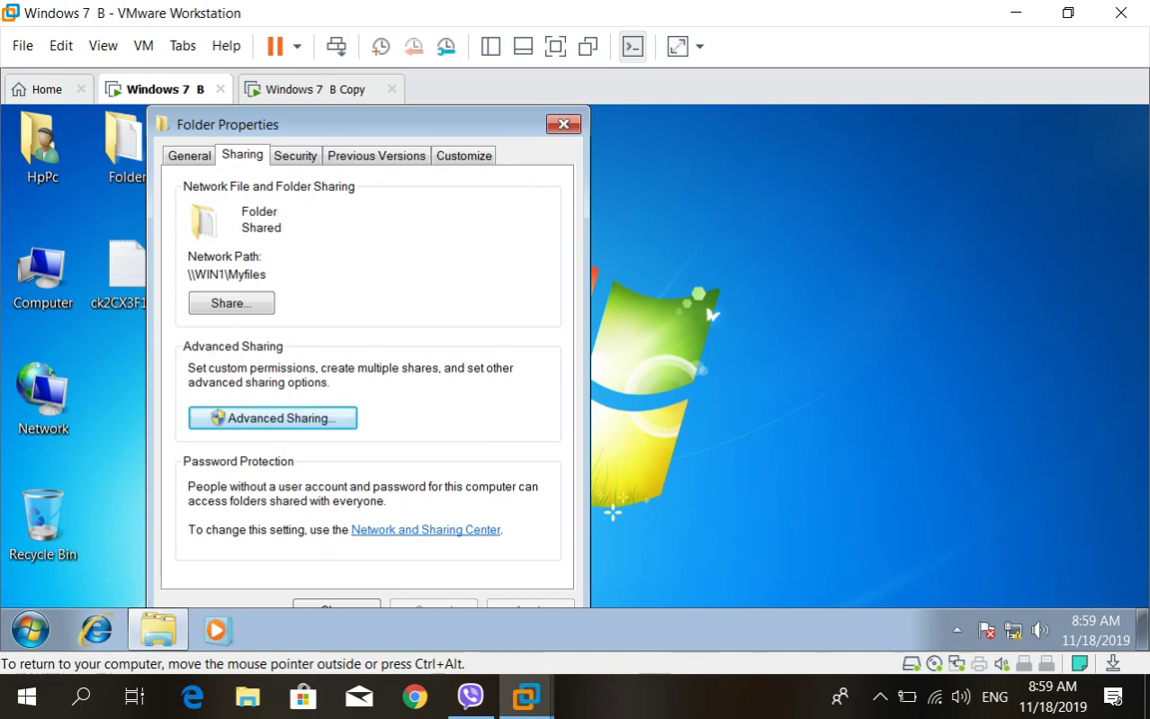
pyautogui.press('Escape')
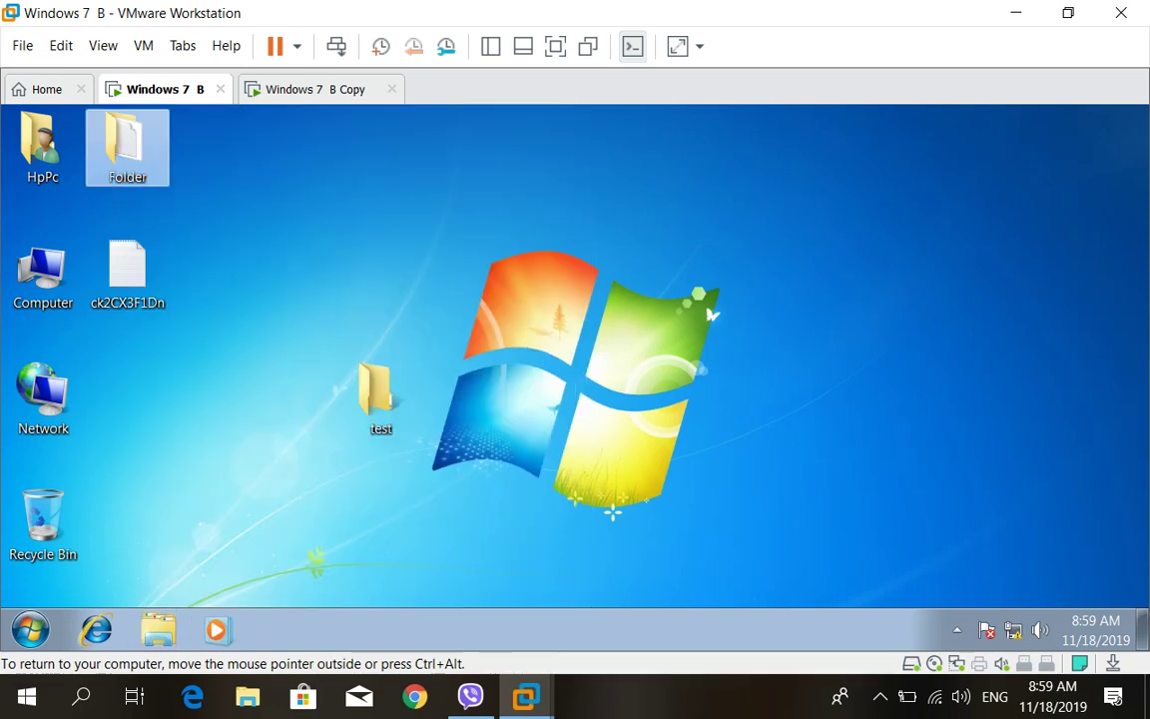
# Open the Advanced Sharing settings of the desktop test folder on WIN1
pyautogui.press('t')
pyautogui.hotkey('shift', 'F10')
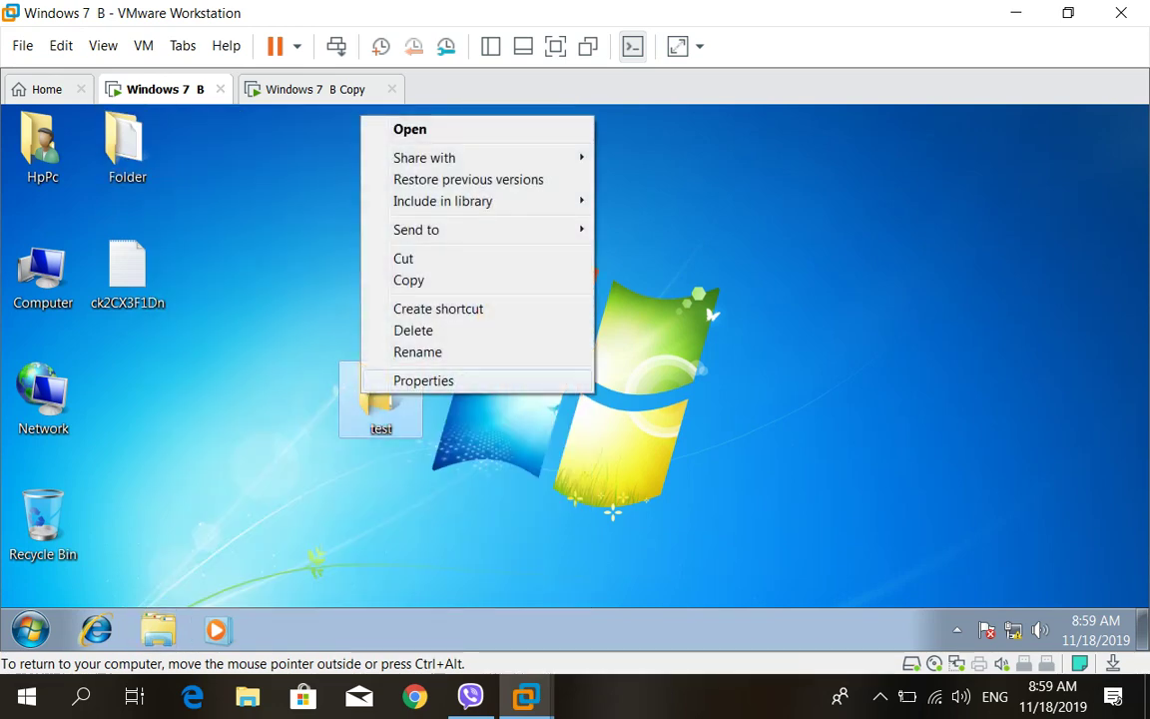
pyautogui.press('r')
pyautogui.hotkey('ctrl', 'Tab')
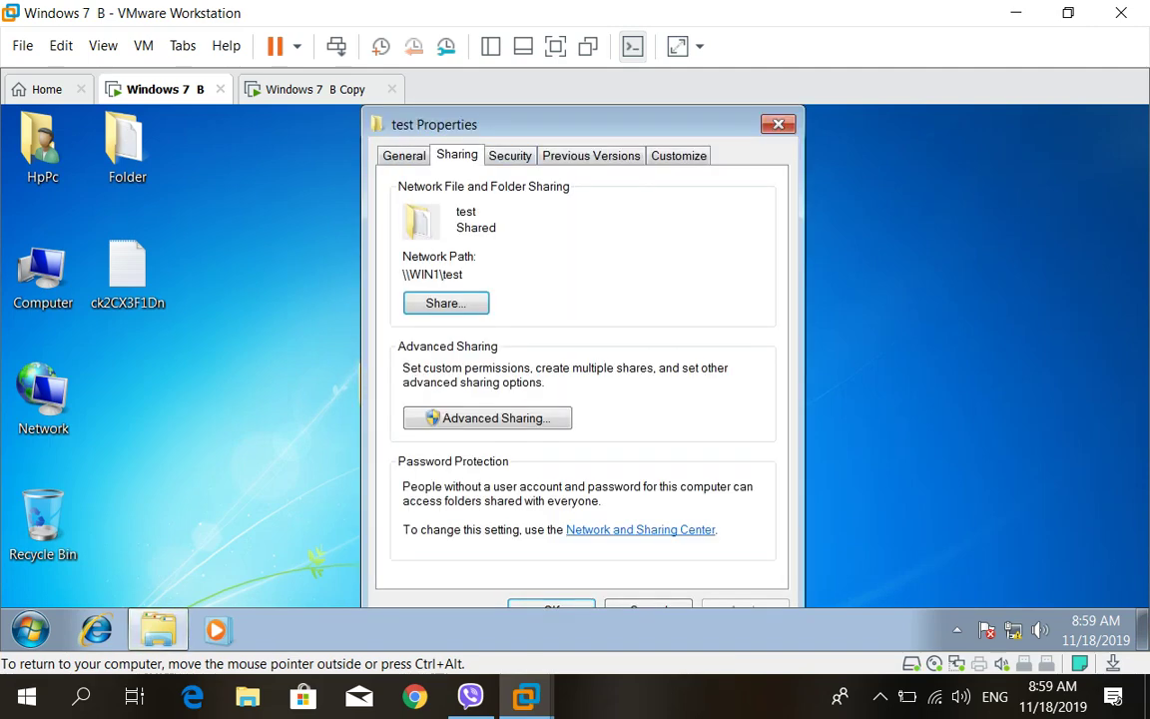
pyautogui.press('Tab')
pyautogui.press('Return')
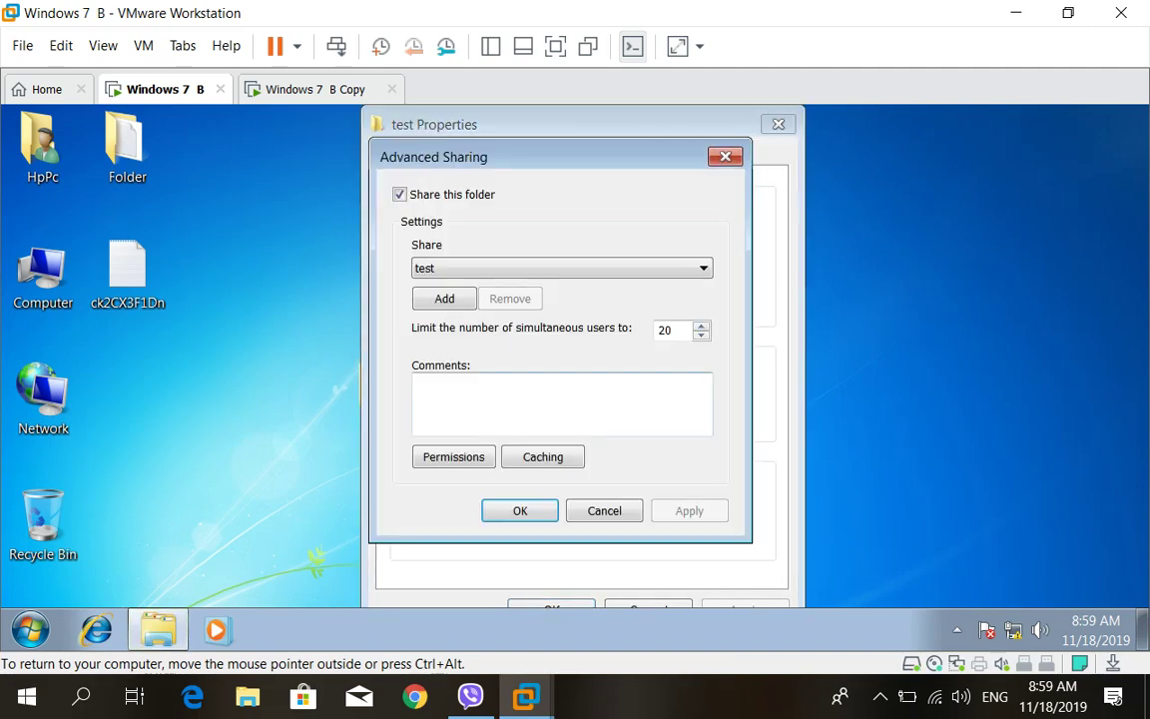
# Check the test folder's existing share names, then switch to Windows 7 B Copy
pyautogui.click(561, 267)
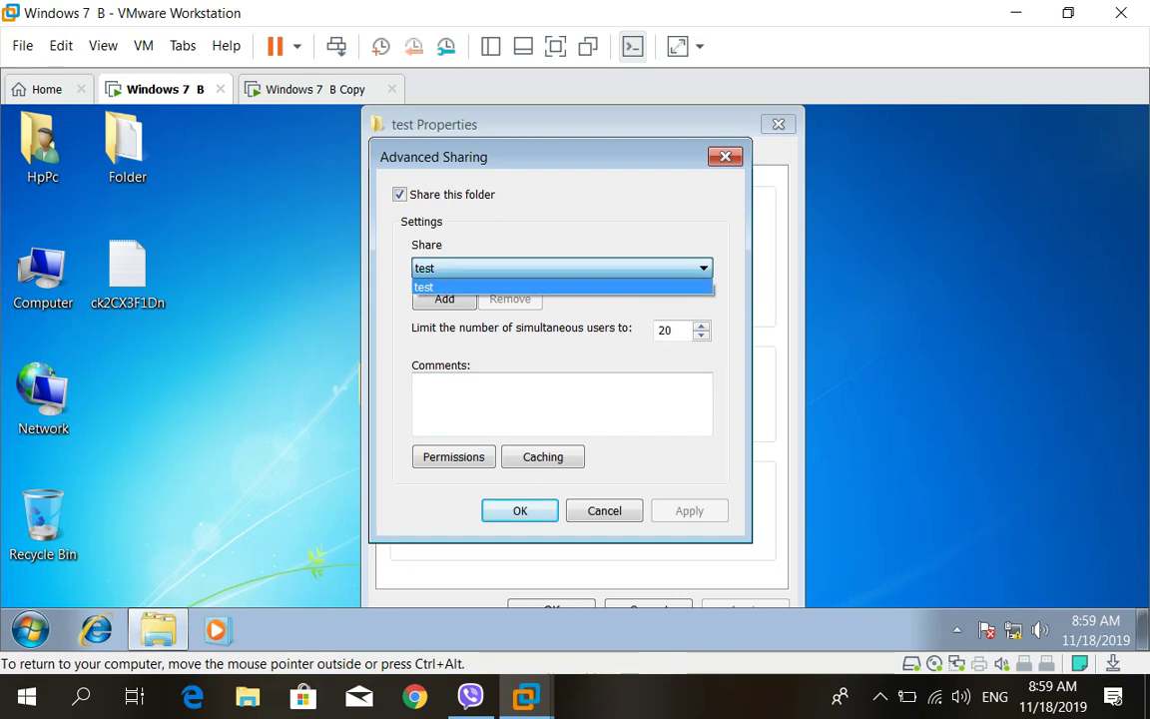
pyautogui.click(561, 268)
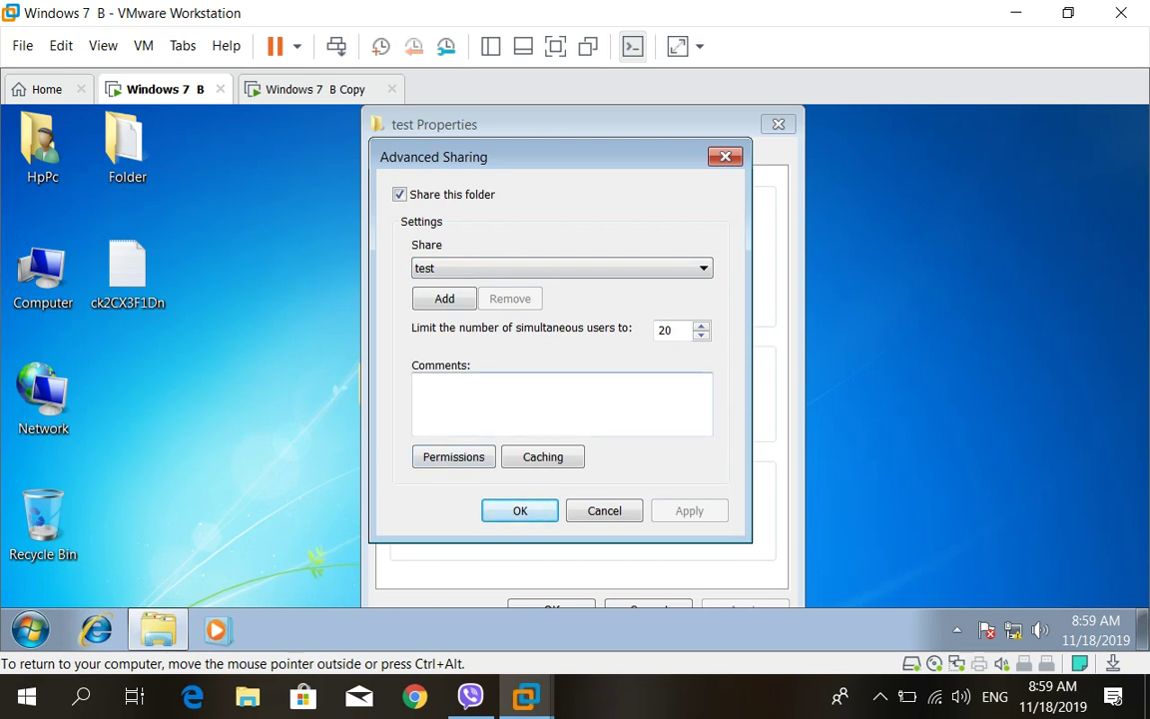
pyautogui.hotkey('ctrl', 'alt', 'Right')
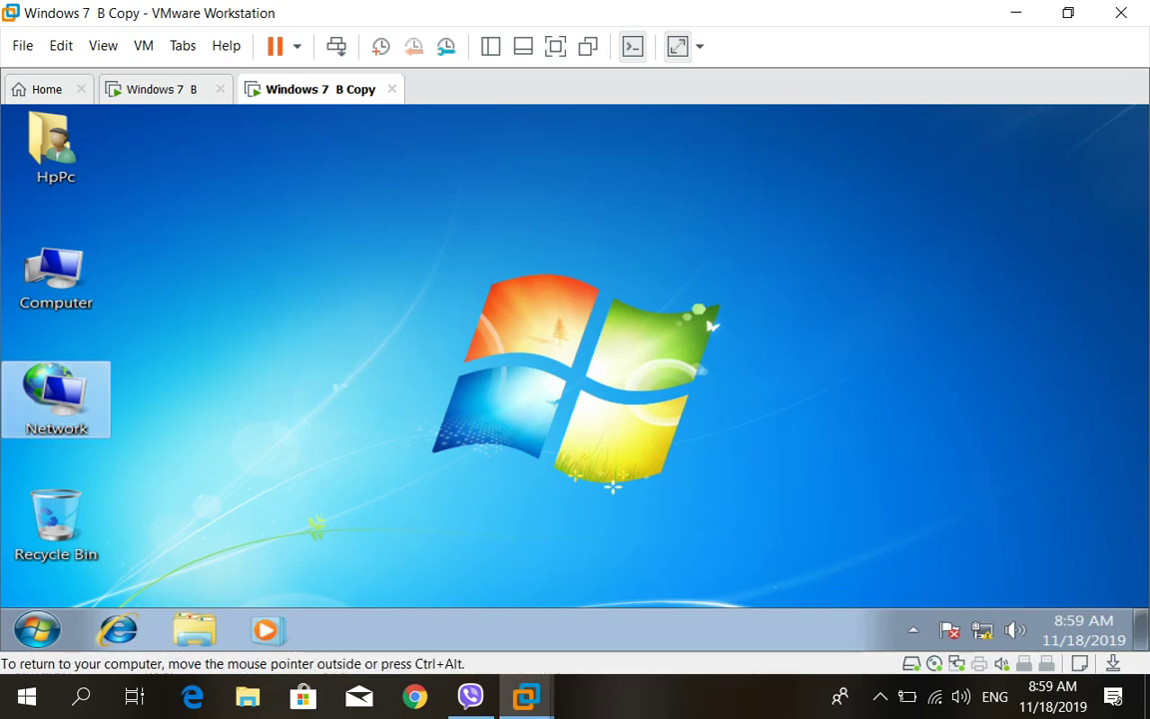
# Open Network on WIN2 and browse into WIN1 to list its shared folders
pyautogui.press('Return')
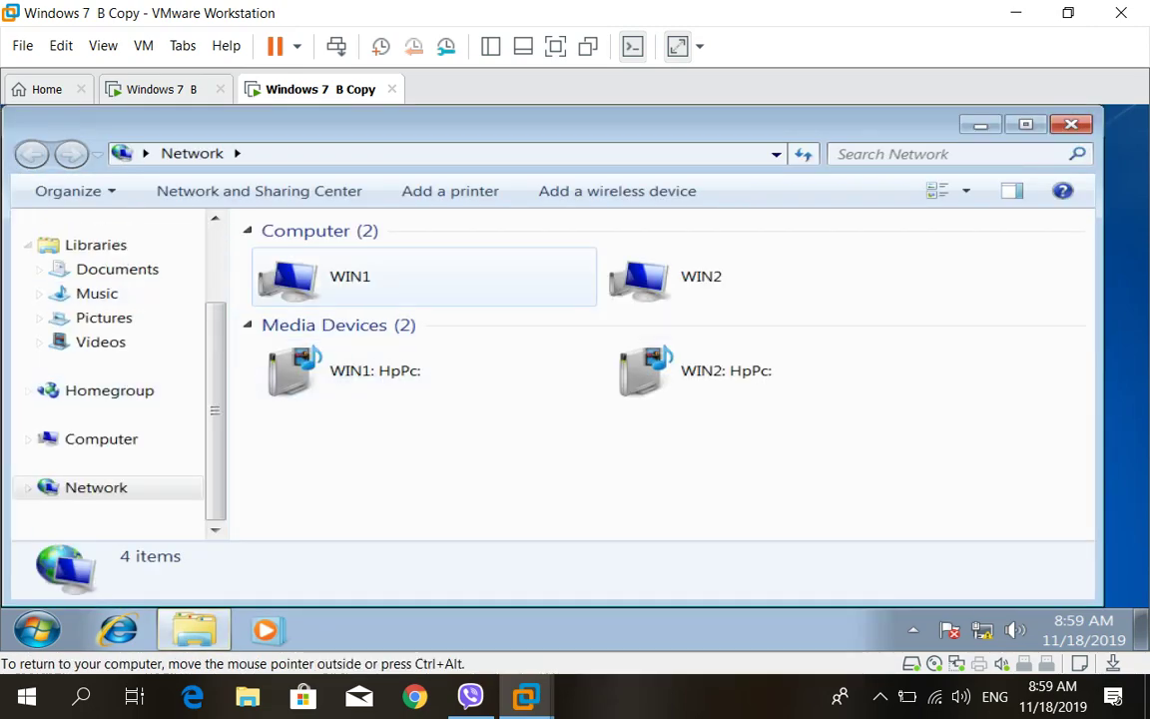
pyautogui.doubleClick(349, 277)
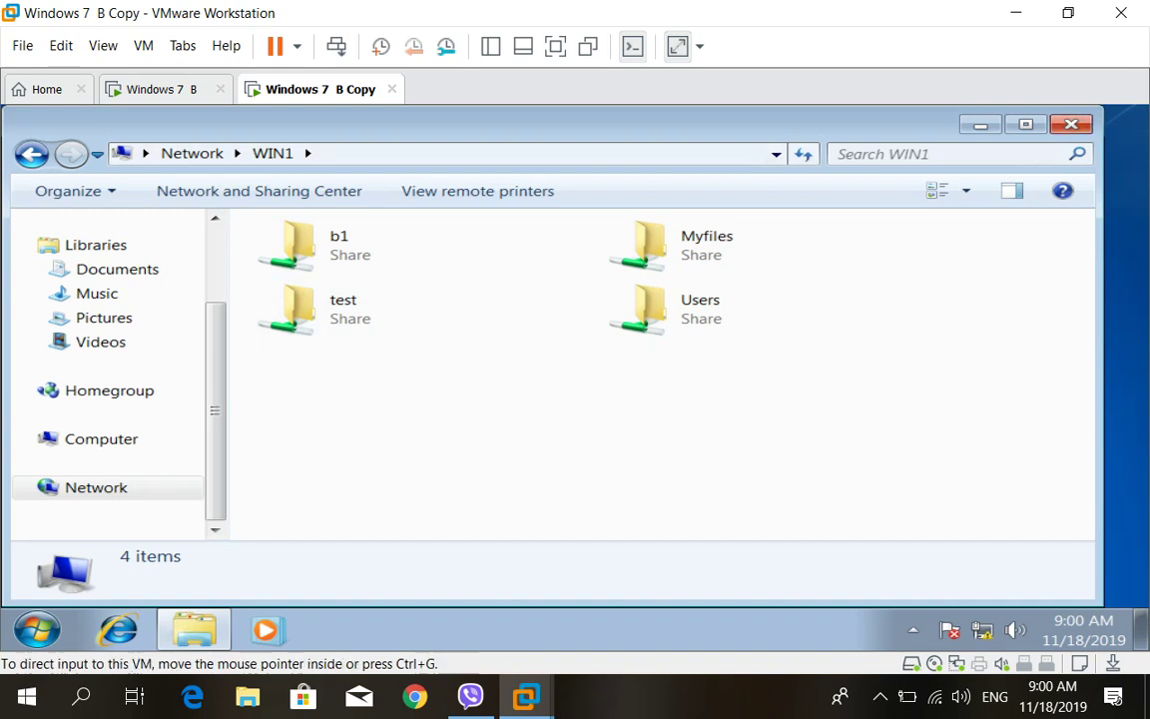
# Minimize the network window, return to Windows 7 B, and close the test folder's sharing dialogs
pyautogui.click(980, 124)
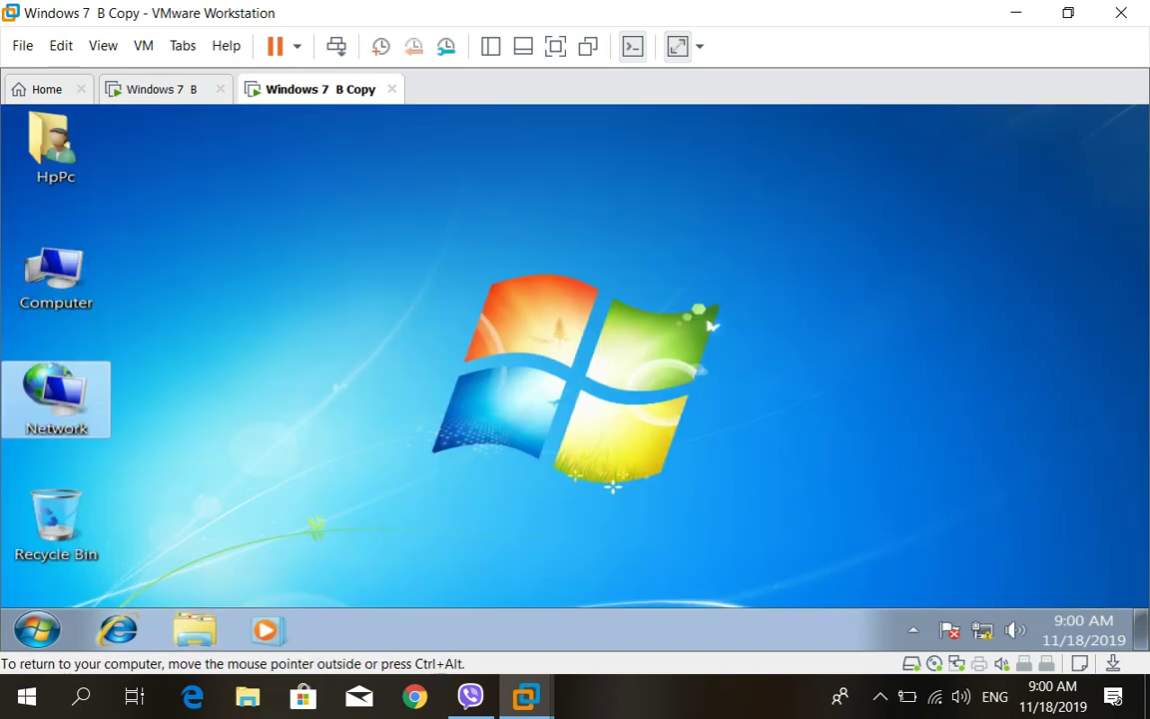
pyautogui.hotkey('ctrl', 'shift', 'Tab')
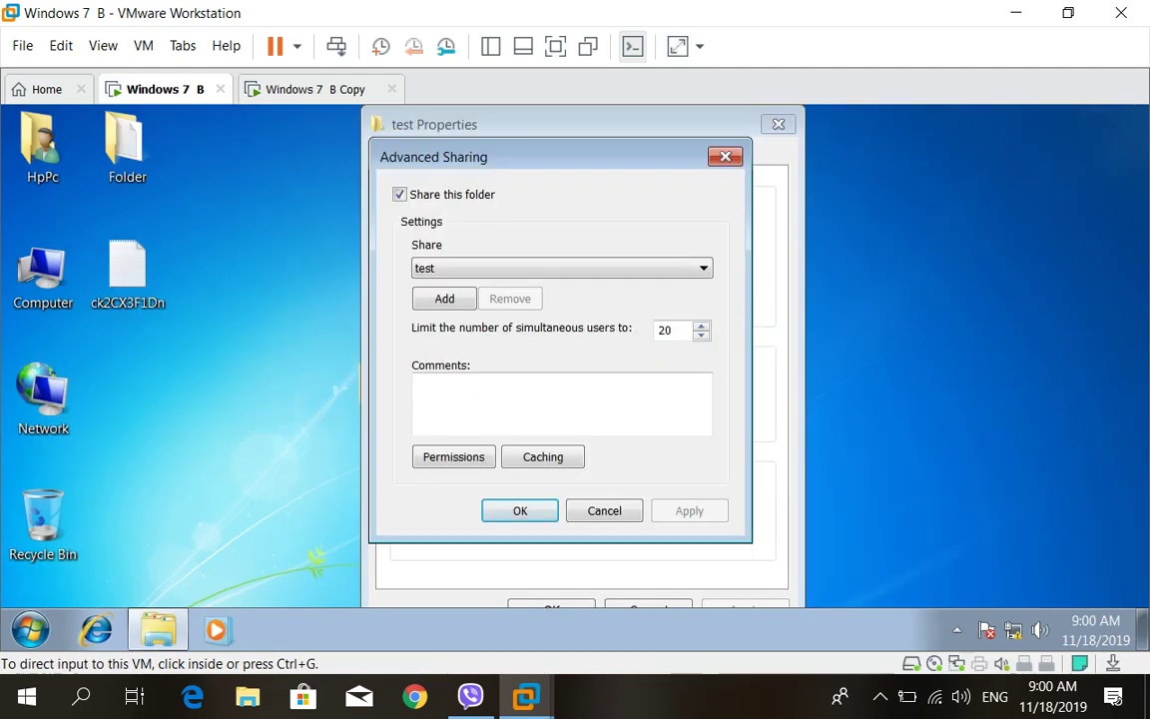
pyautogui.press('Return')
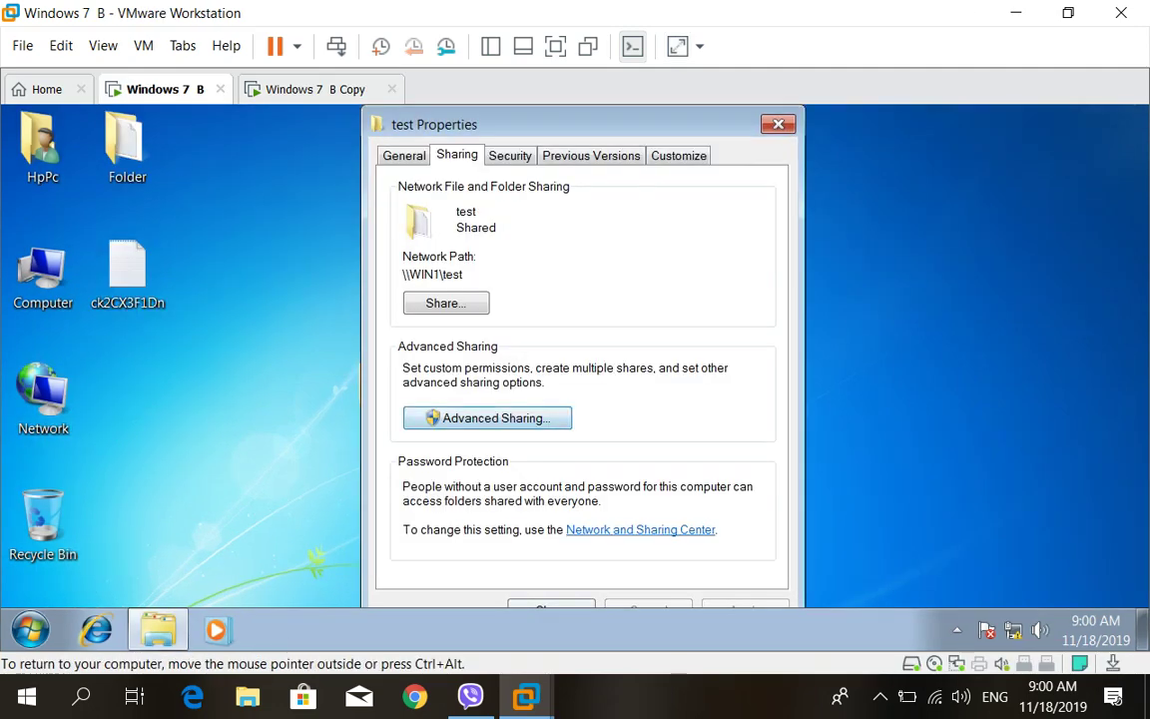
pyautogui.press('Return')
# Create a new desktop folder named Akre
pyautogui.click(321, 253)
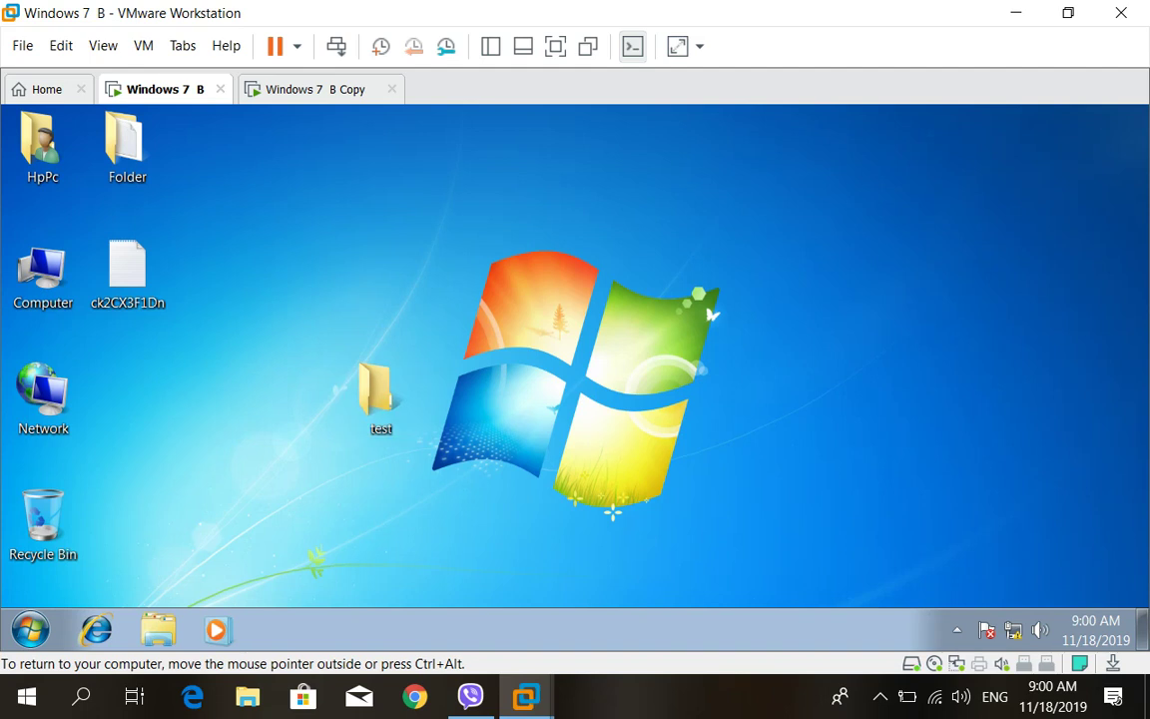
pyautogui.rightClick(321, 253)
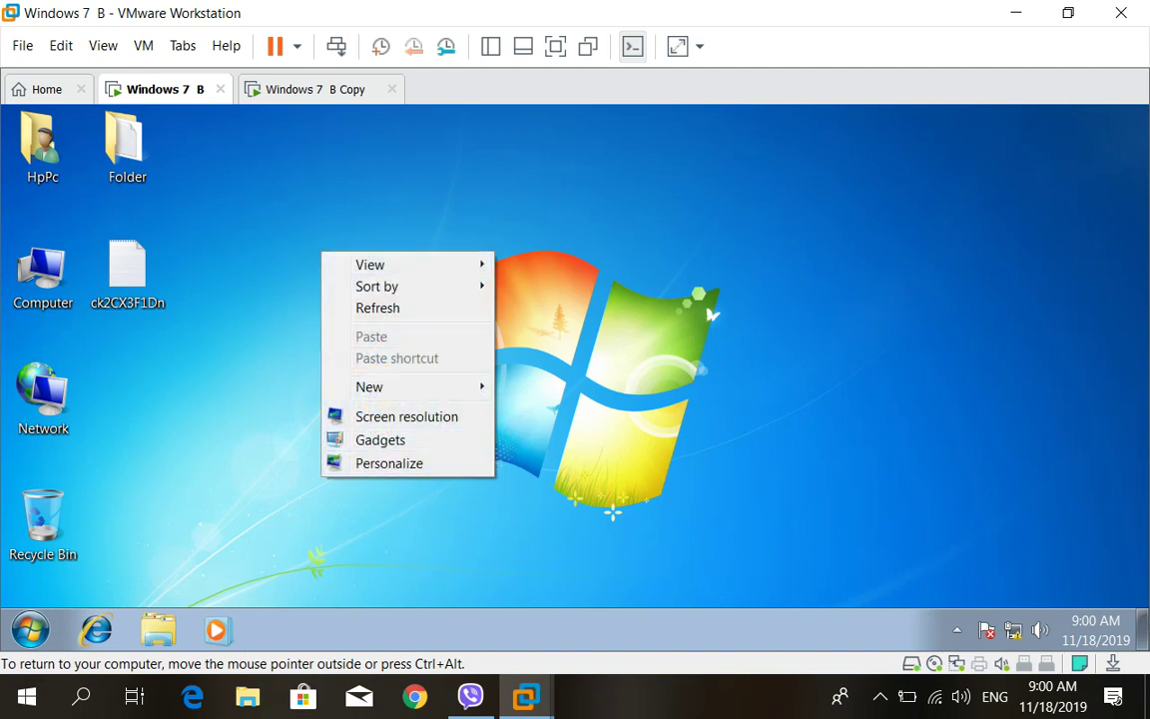
pyautogui.moveTo(399, 386)
pyautogui.click(544, 387)
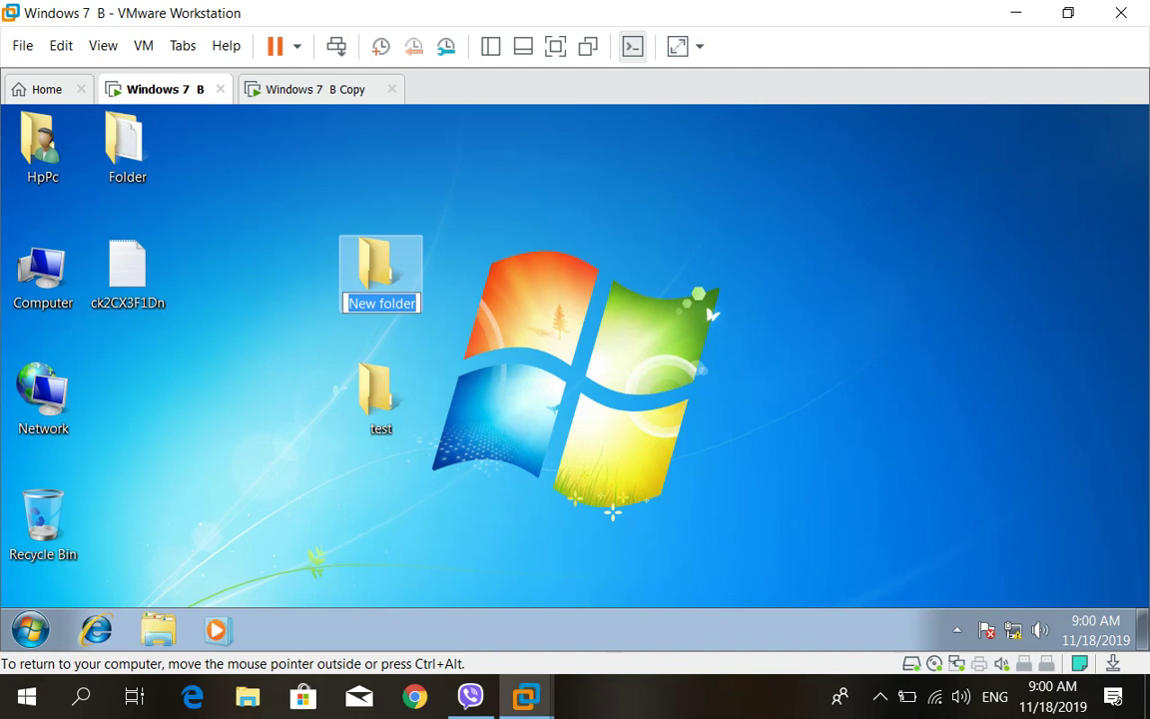
pyautogui.write('Akre')
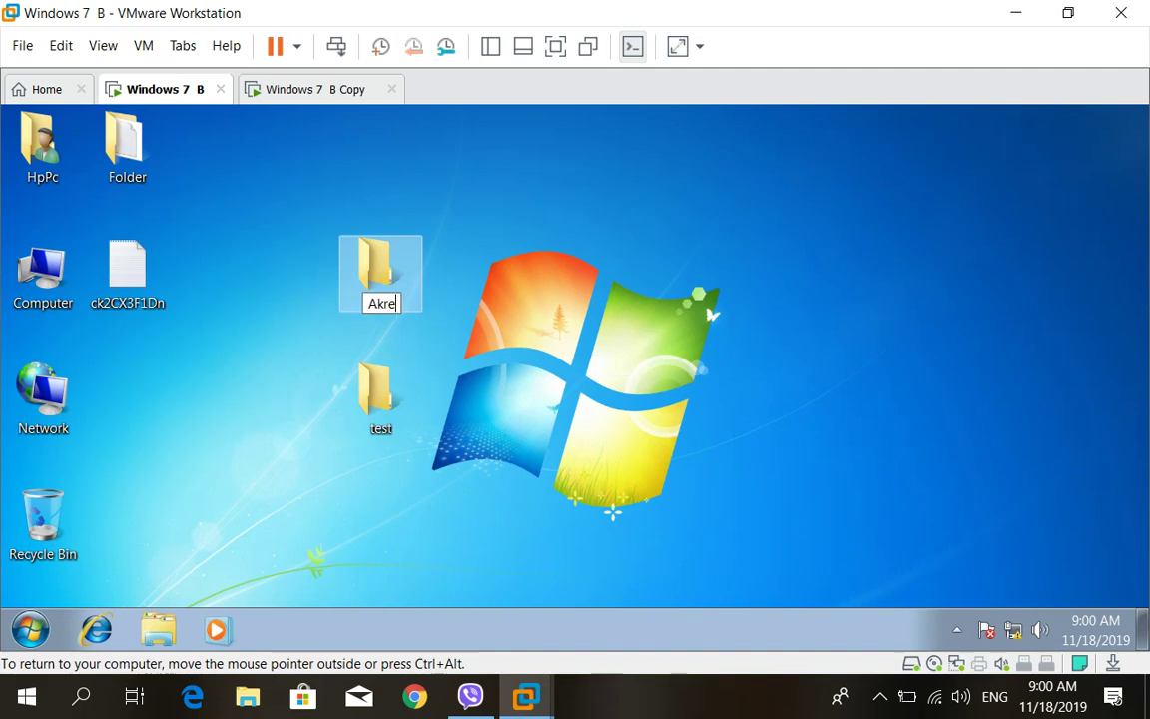
pyautogui.press('Return')
pyautogui.rightClick(387, 297)
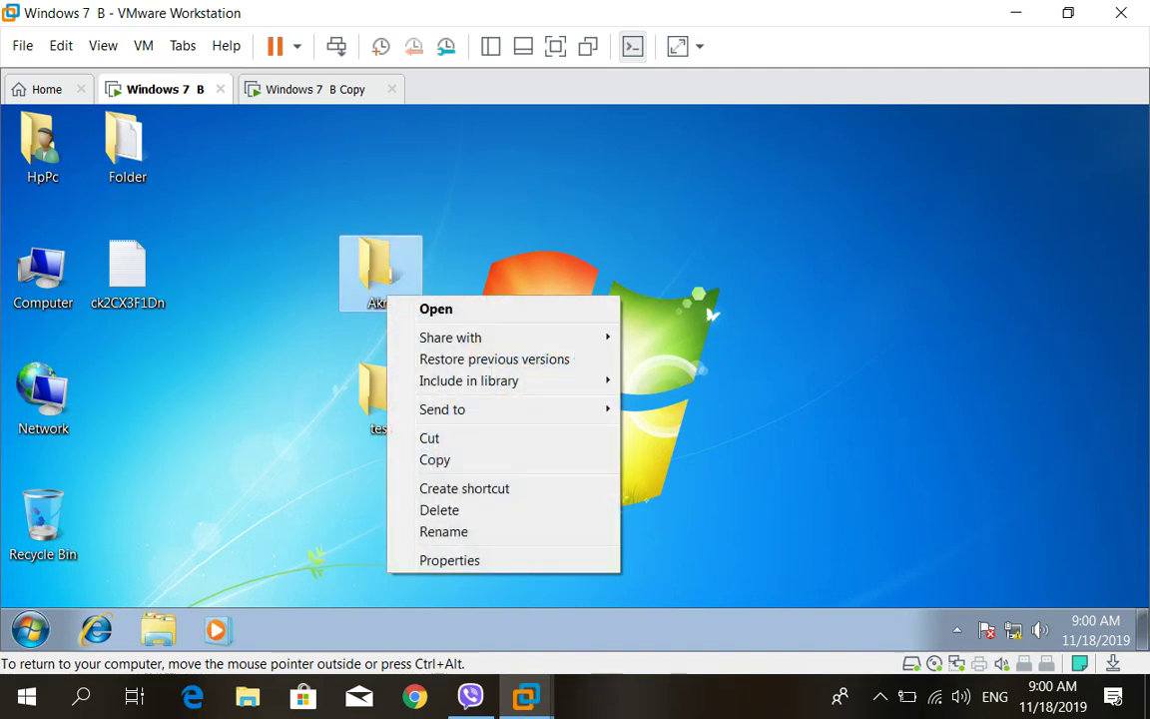
pyautogui.click(450, 560)
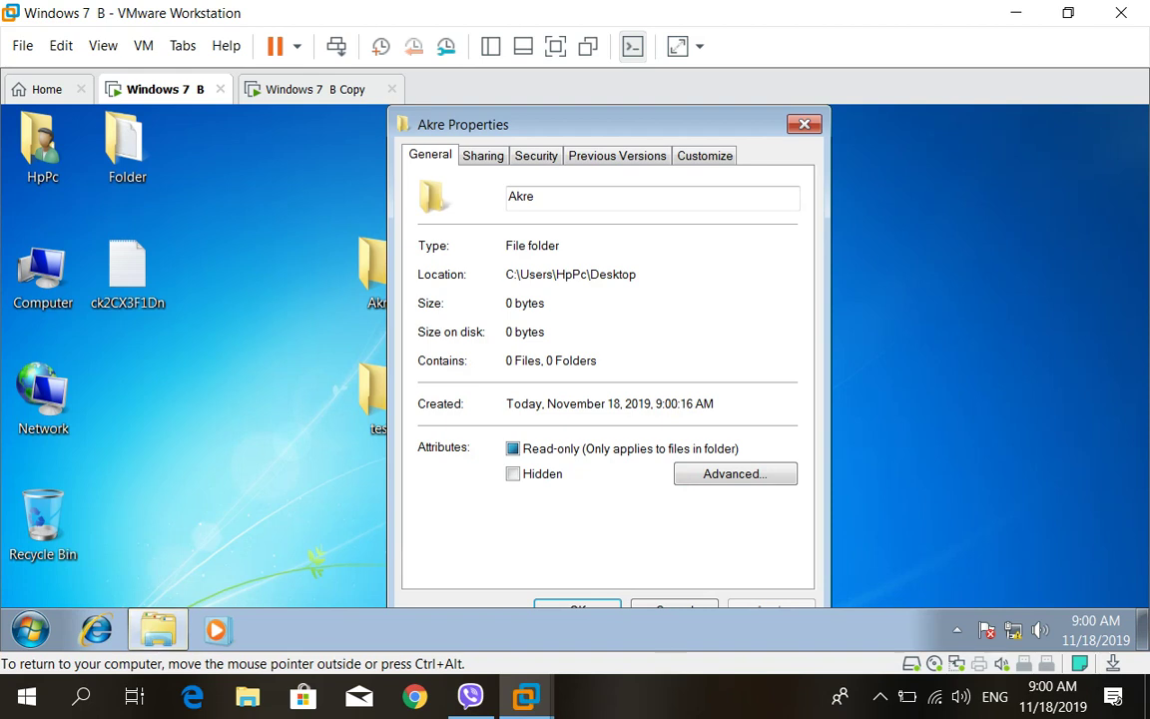
pyautogui.click(482, 155)
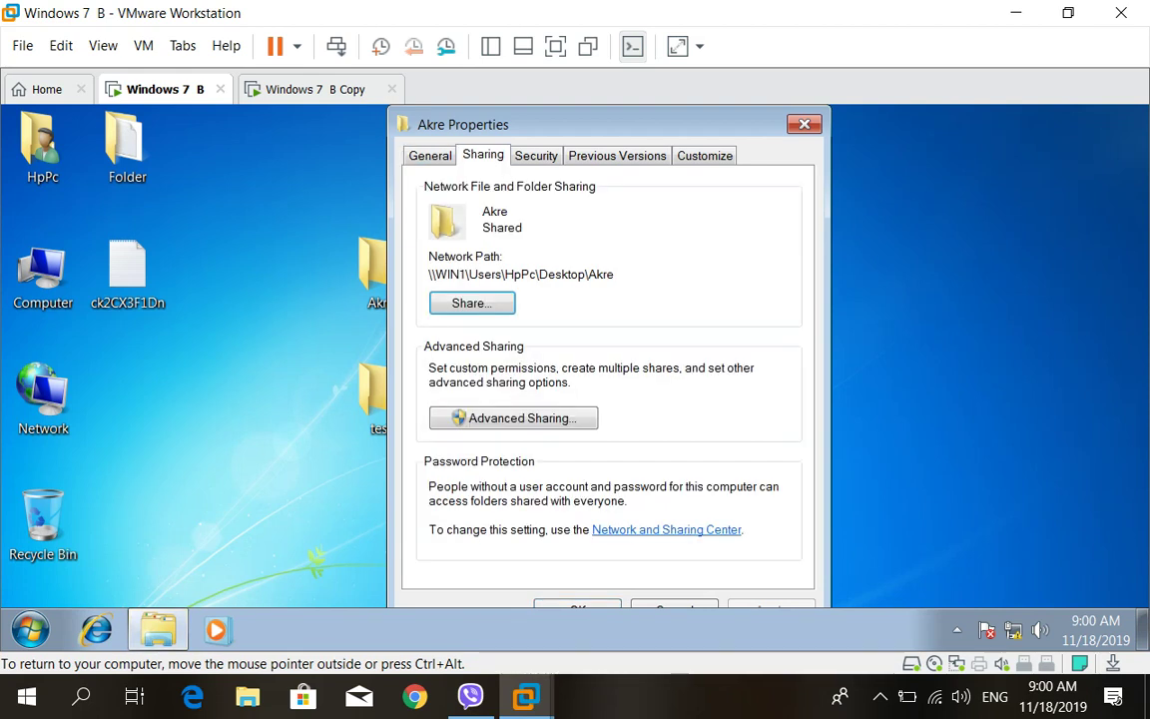
pyautogui.click(514, 417)
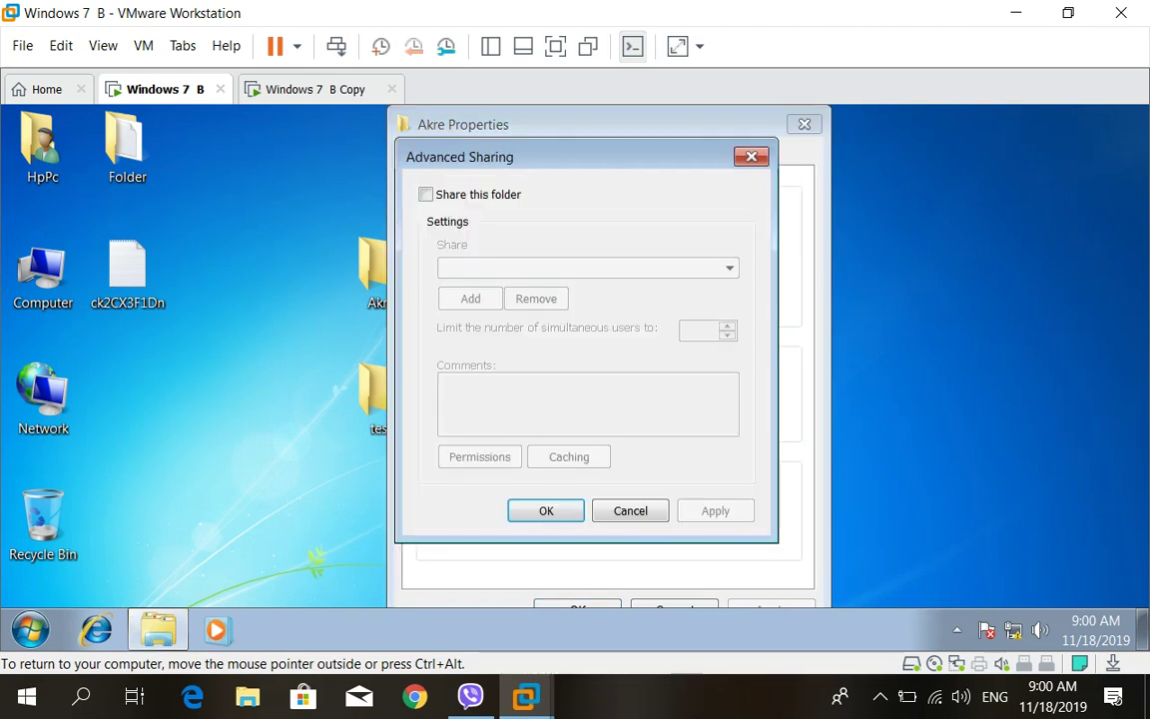
pyautogui.click(426, 193)
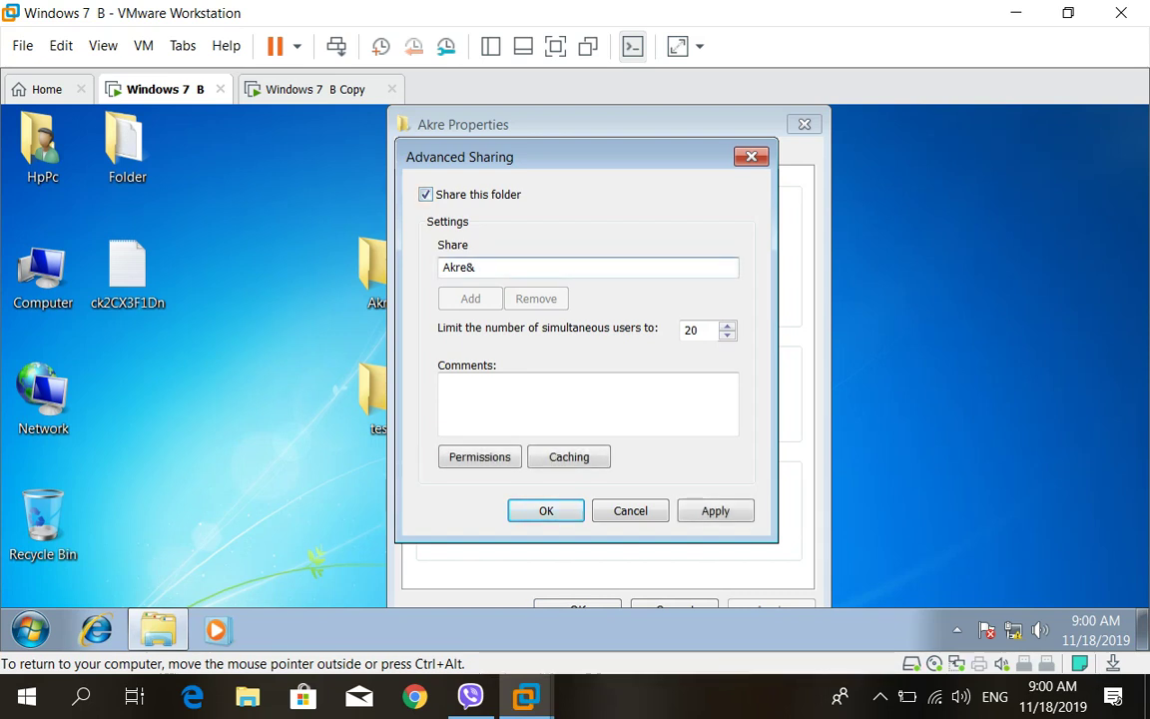
pyautogui.write('$')
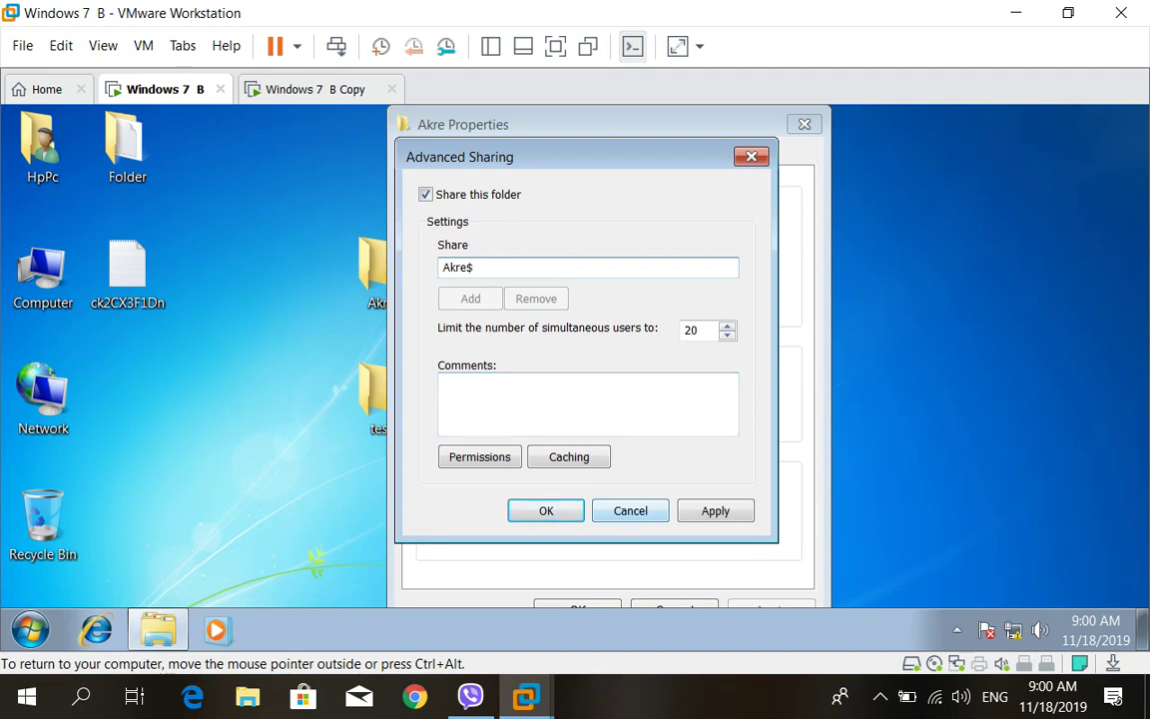
pyautogui.click(630, 511)
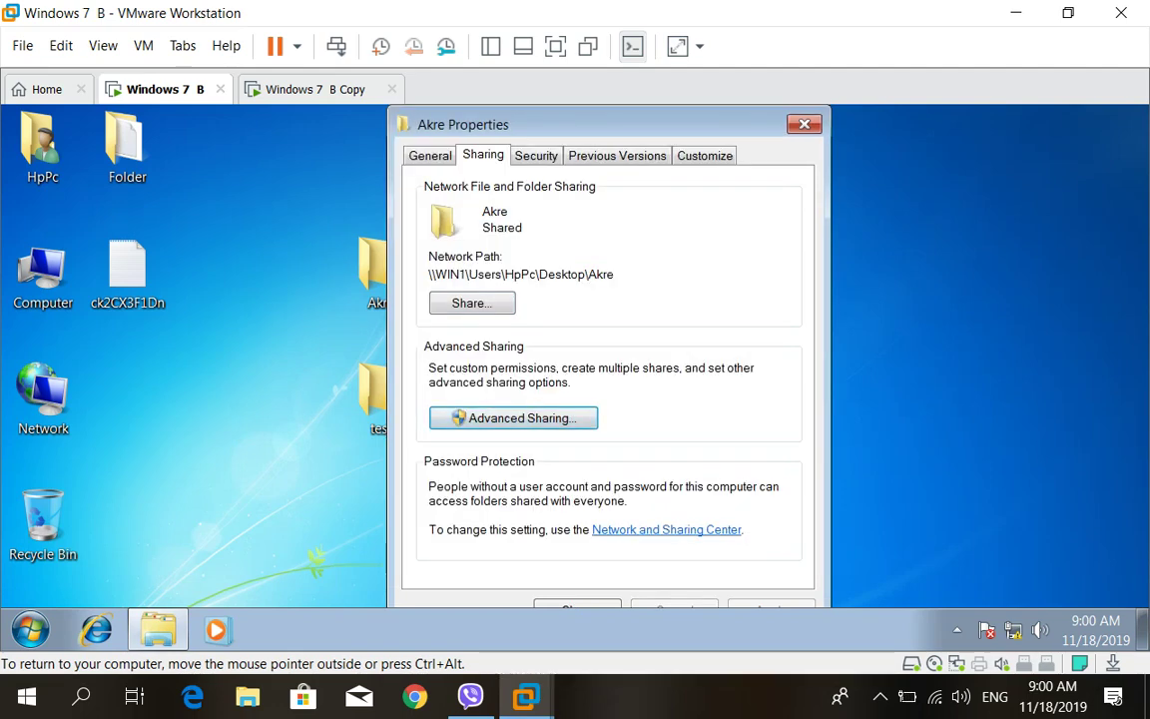
pyautogui.press('Escape')
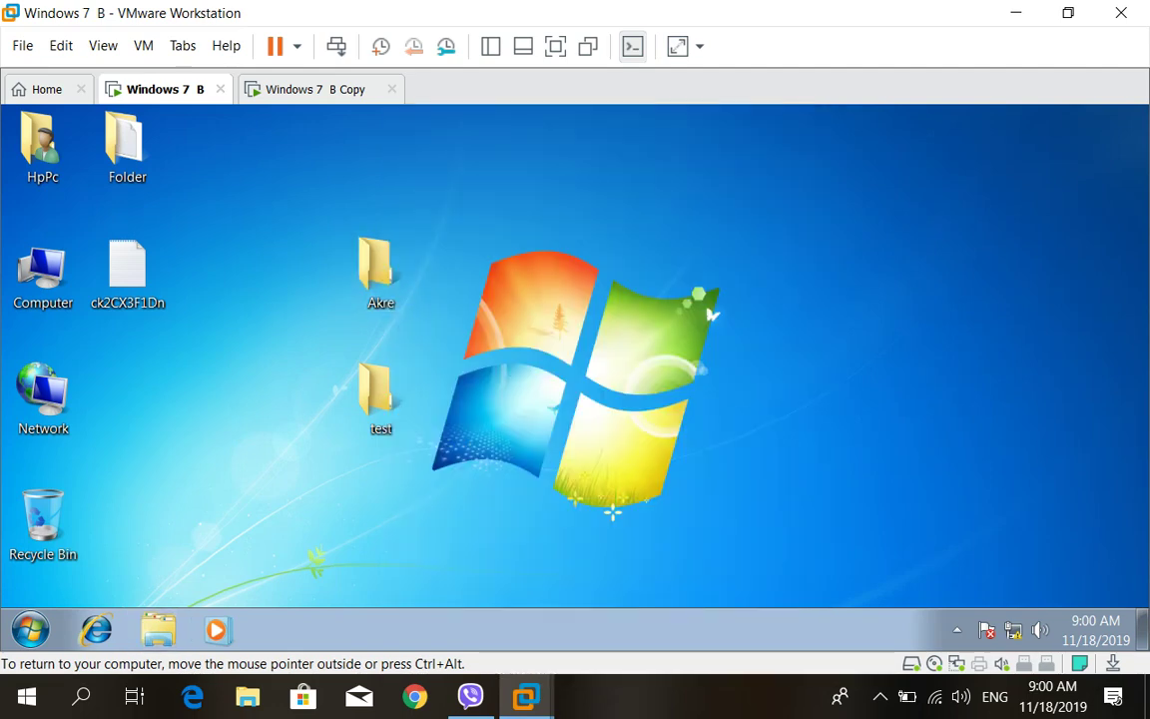
# Open Advanced Sharing from the Akre folder's Properties, Sharing tab
pyautogui.rightClick(391, 258)
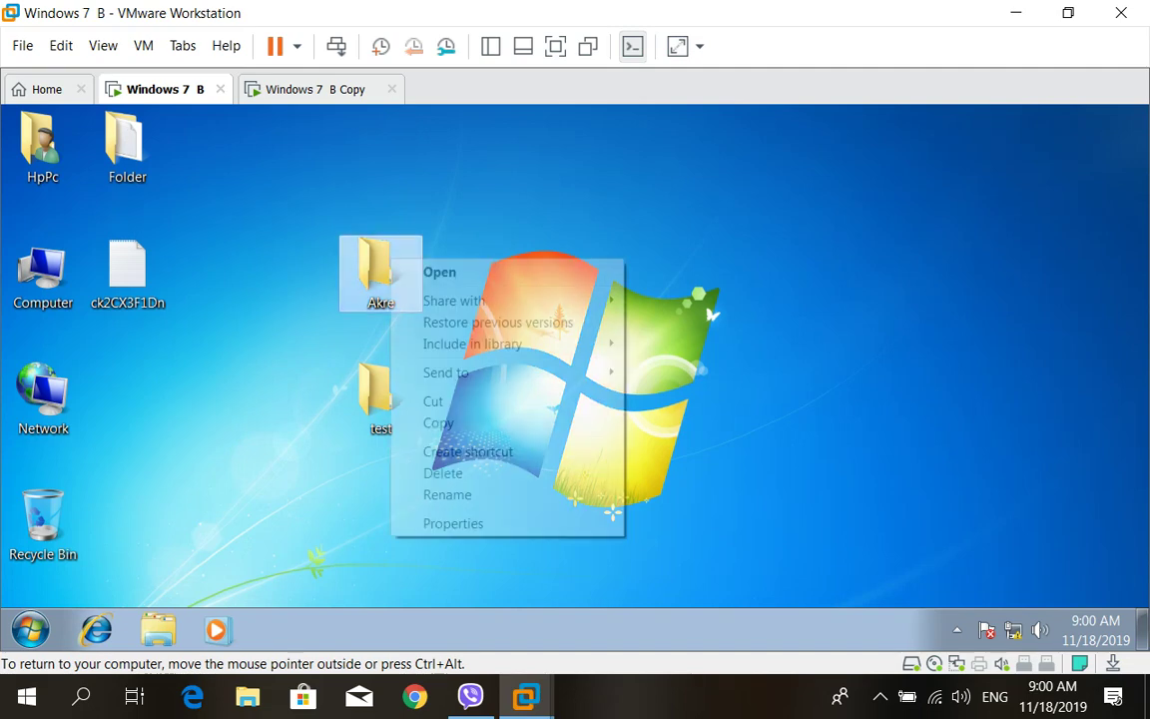
pyautogui.click(439, 523)
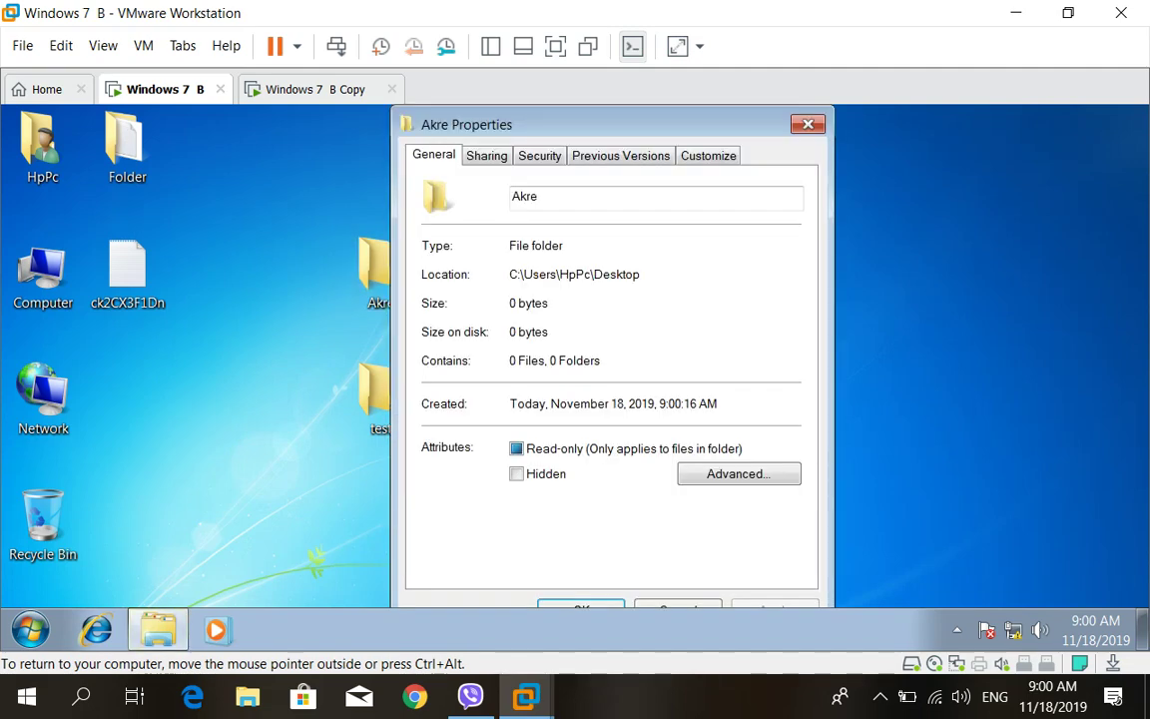
pyautogui.click(486, 155)
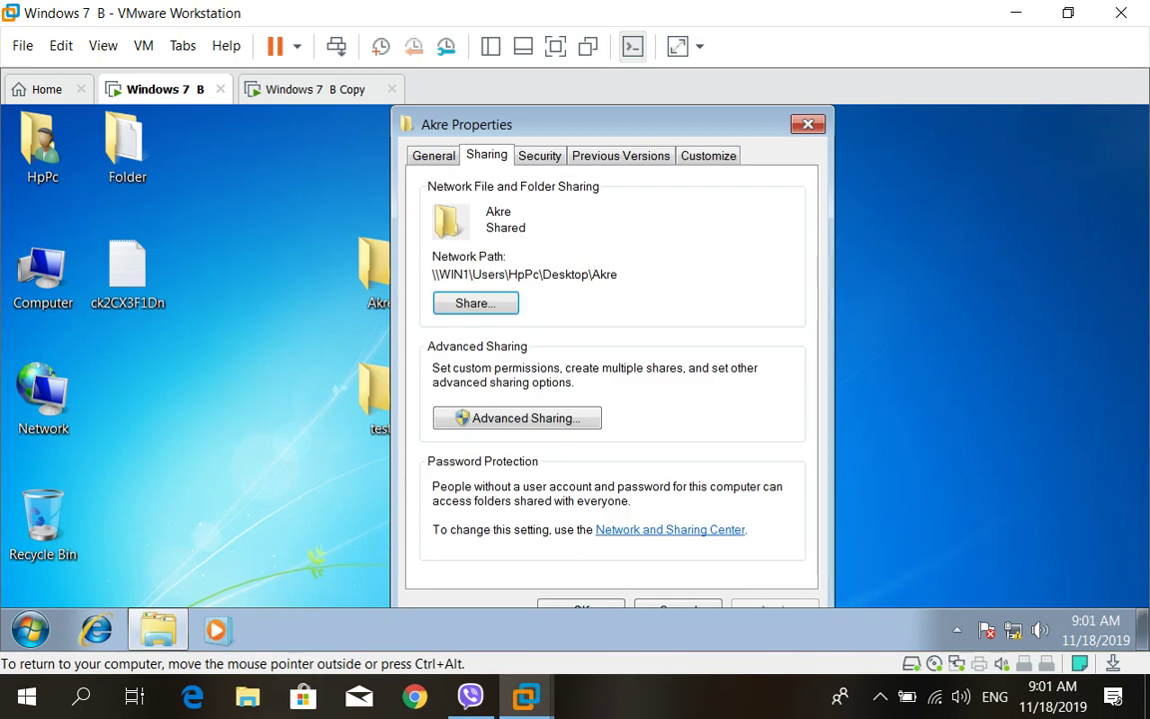
pyautogui.click(516, 417)
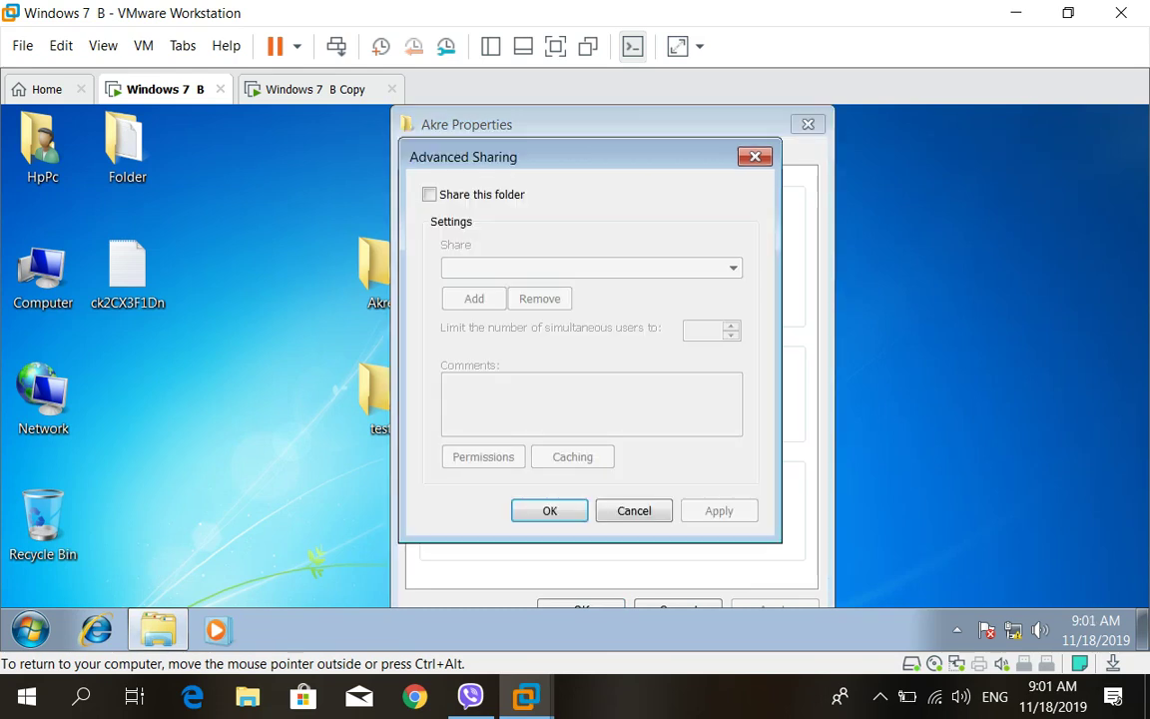
# Share Akre under the hidden name Akre$, confirm path \\WIN1\Akre$, and close Properties
pyautogui.press('space')
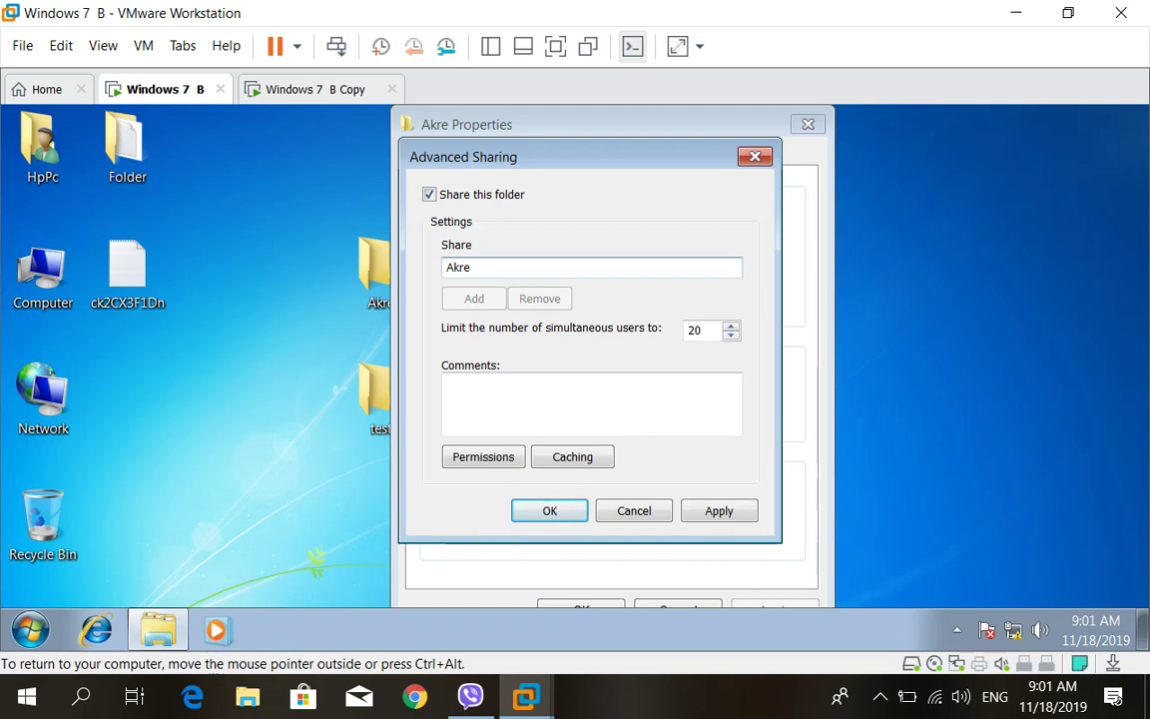
pyautogui.write('$')
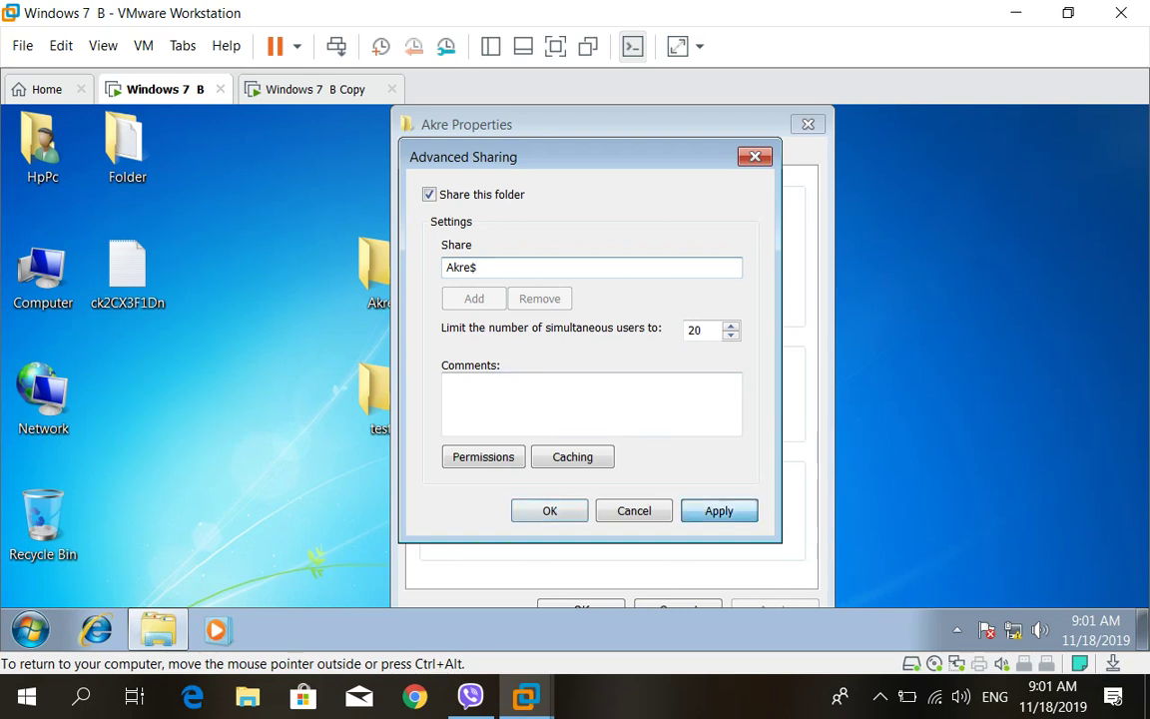
pyautogui.press('Return')
pyautogui.press('Return')
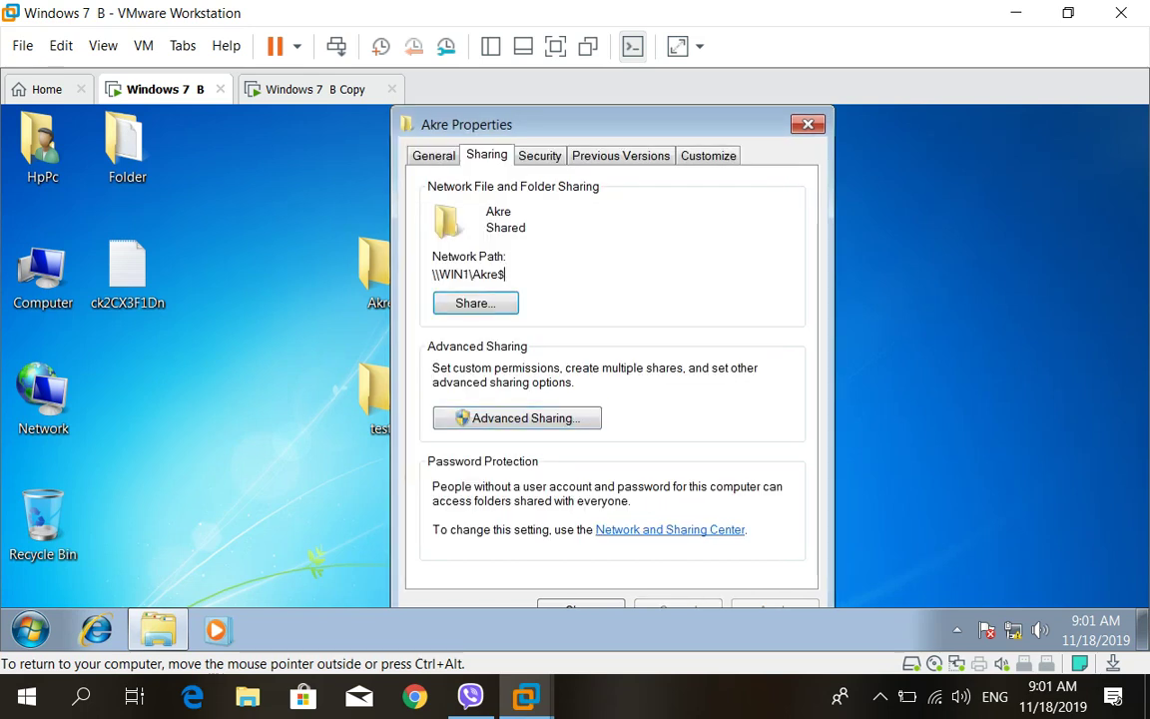
pyautogui.moveTo(505, 274); pyautogui.dragTo(432, 273)
pyautogui.click(455, 273)
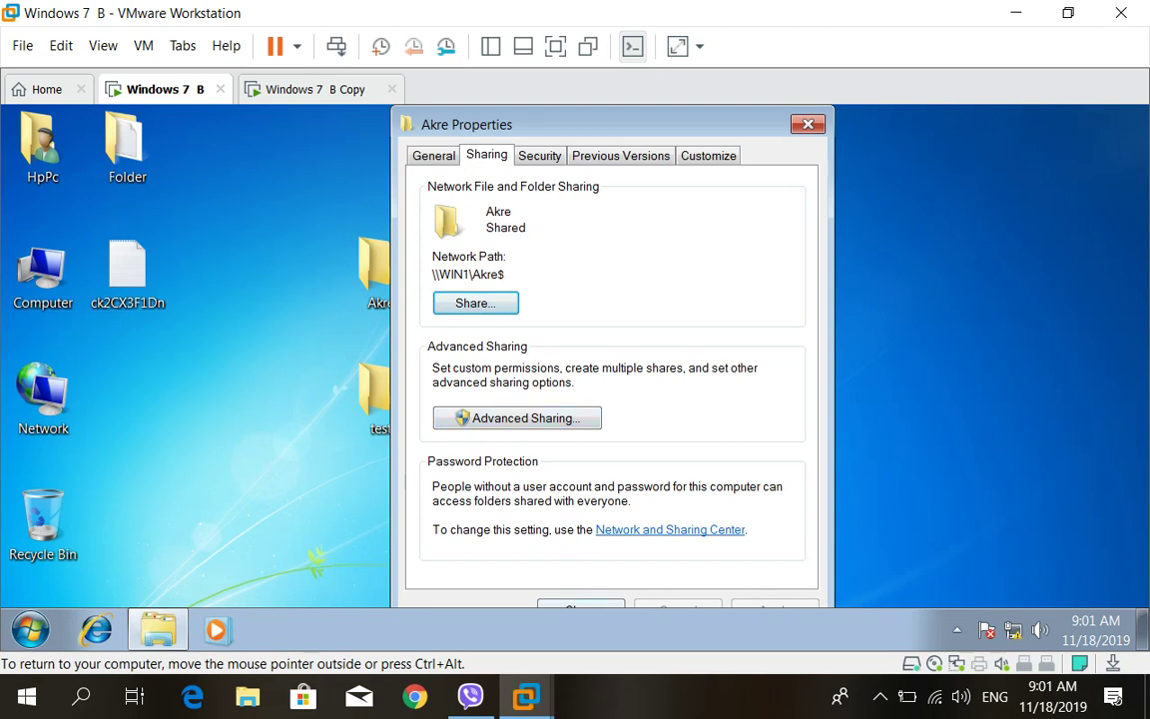
pyautogui.press('Escape')
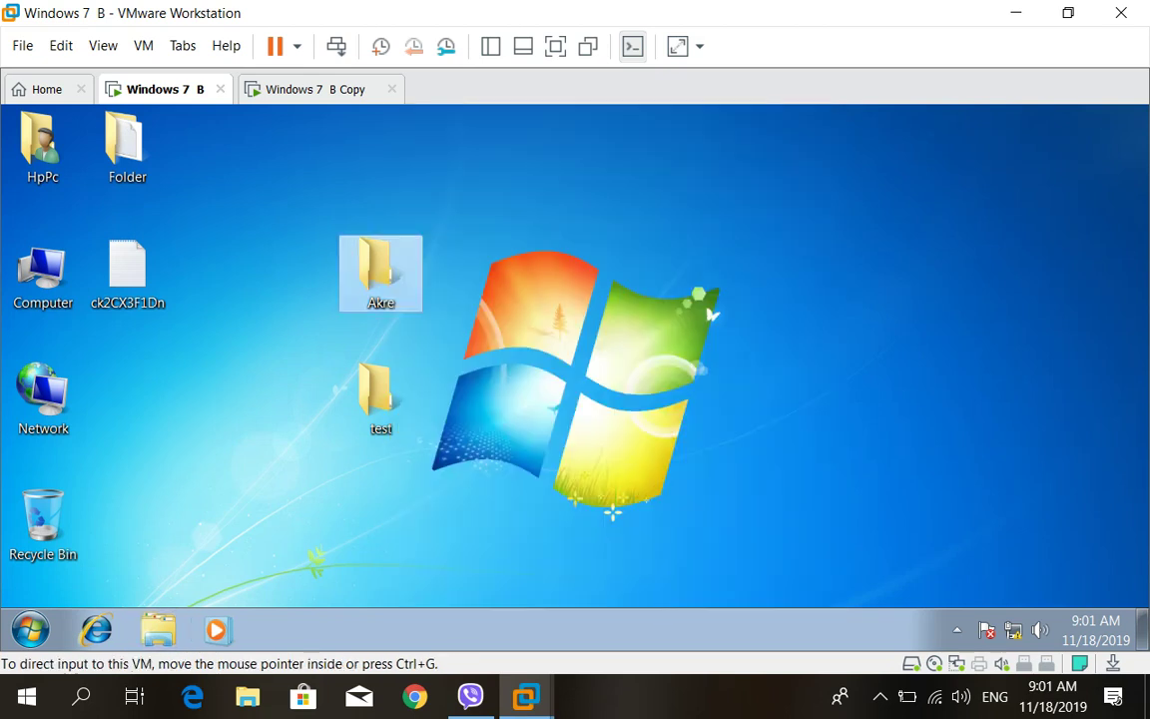
pyautogui.click(310, 89)
pyautogui.doubleClick(57, 395)
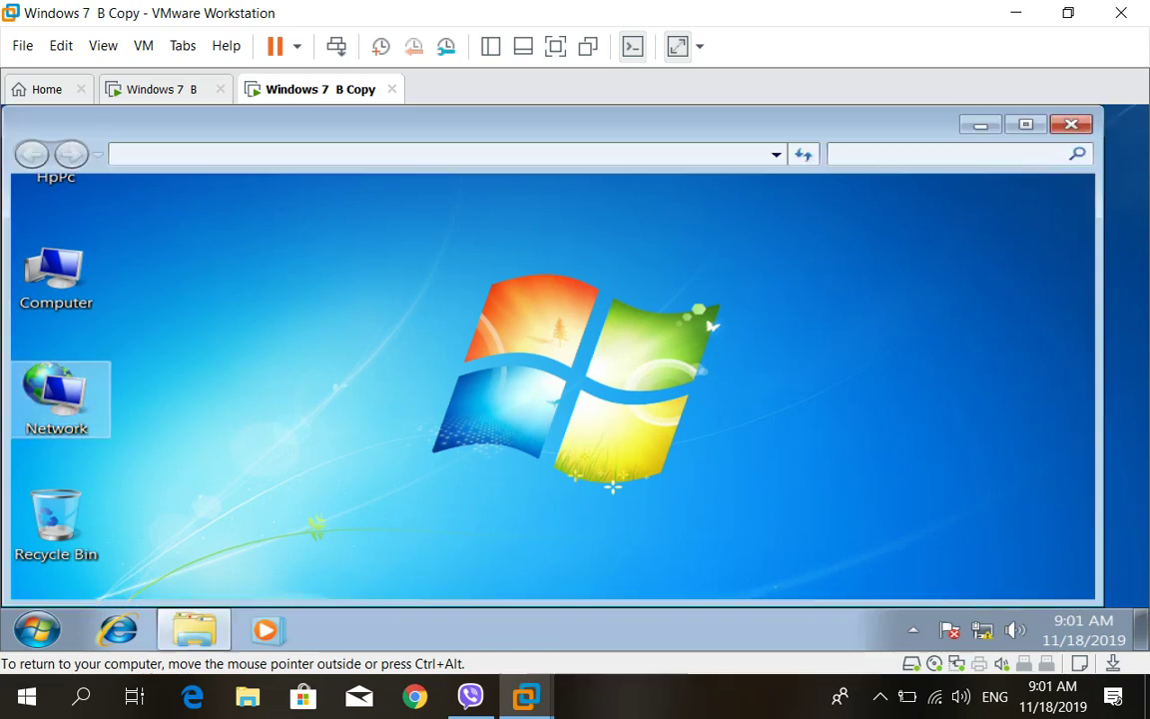
pyautogui.doubleClick(299, 249)
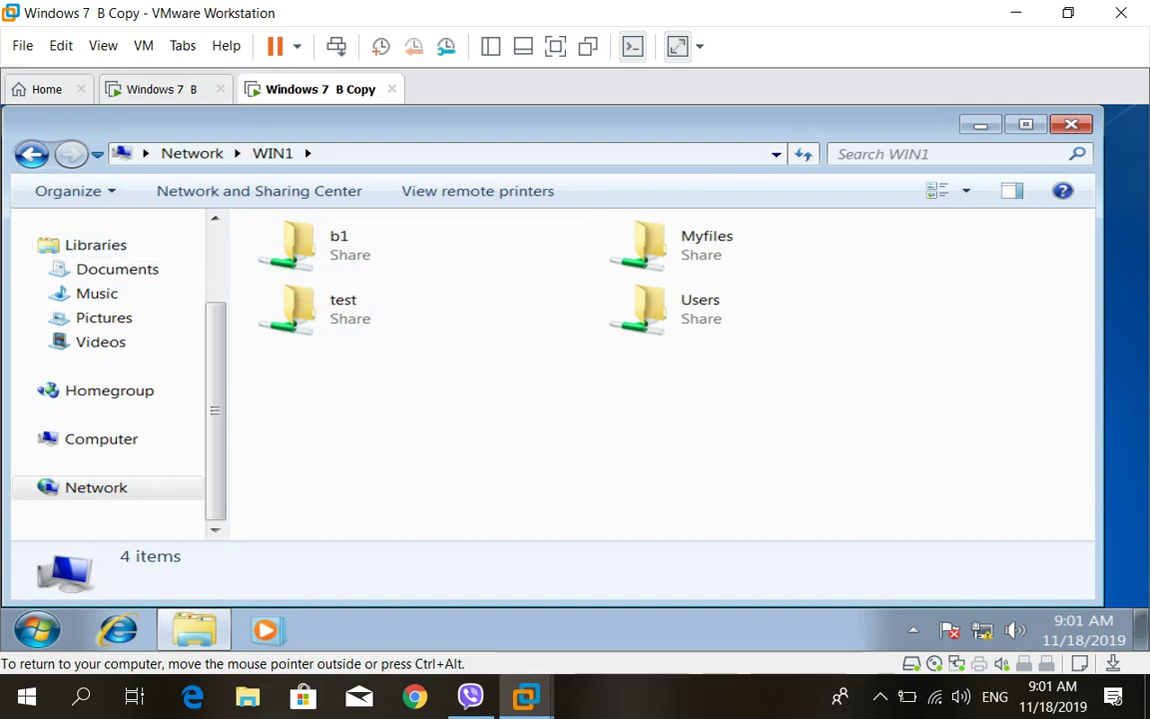
pyautogui.click(154, 89)
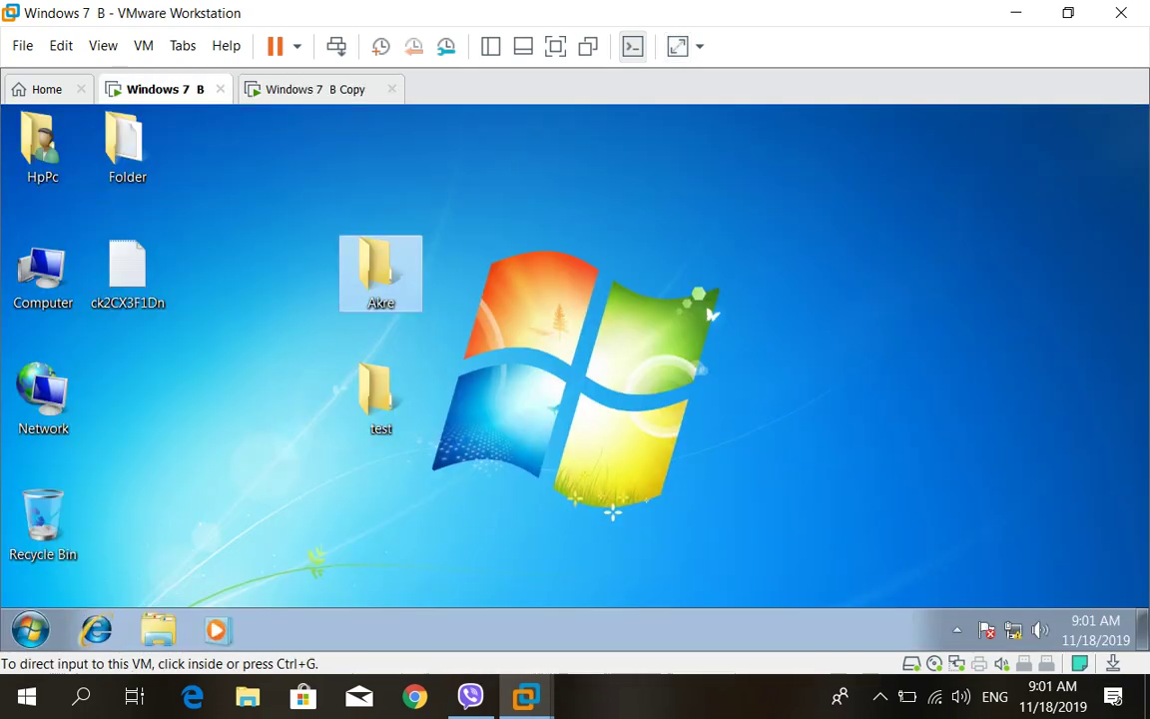
pyautogui.click(381, 269)
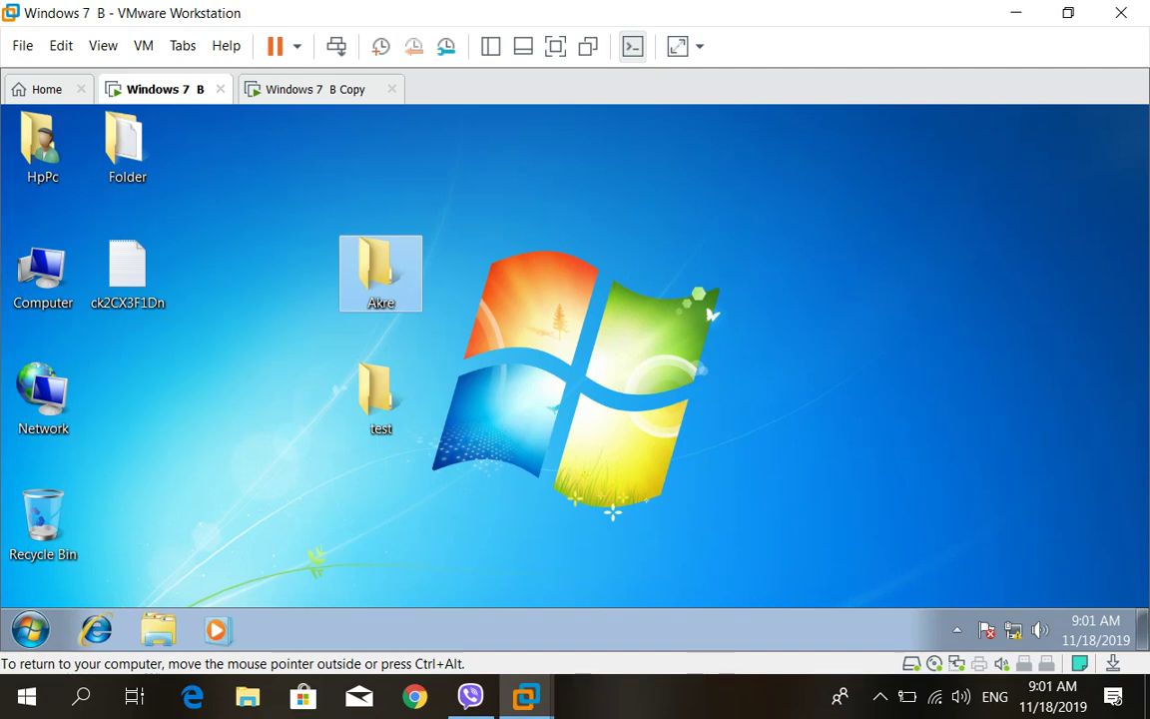
pyautogui.doubleClick(380, 269)
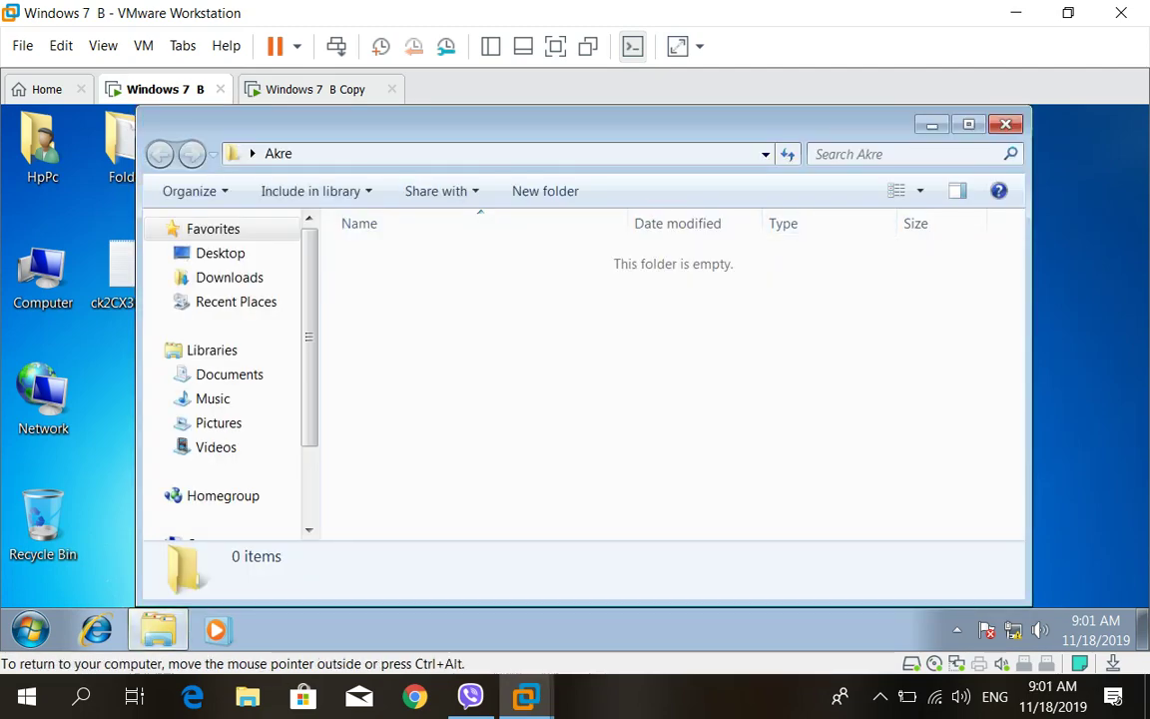
pyautogui.hotkey('alt', 'F4')
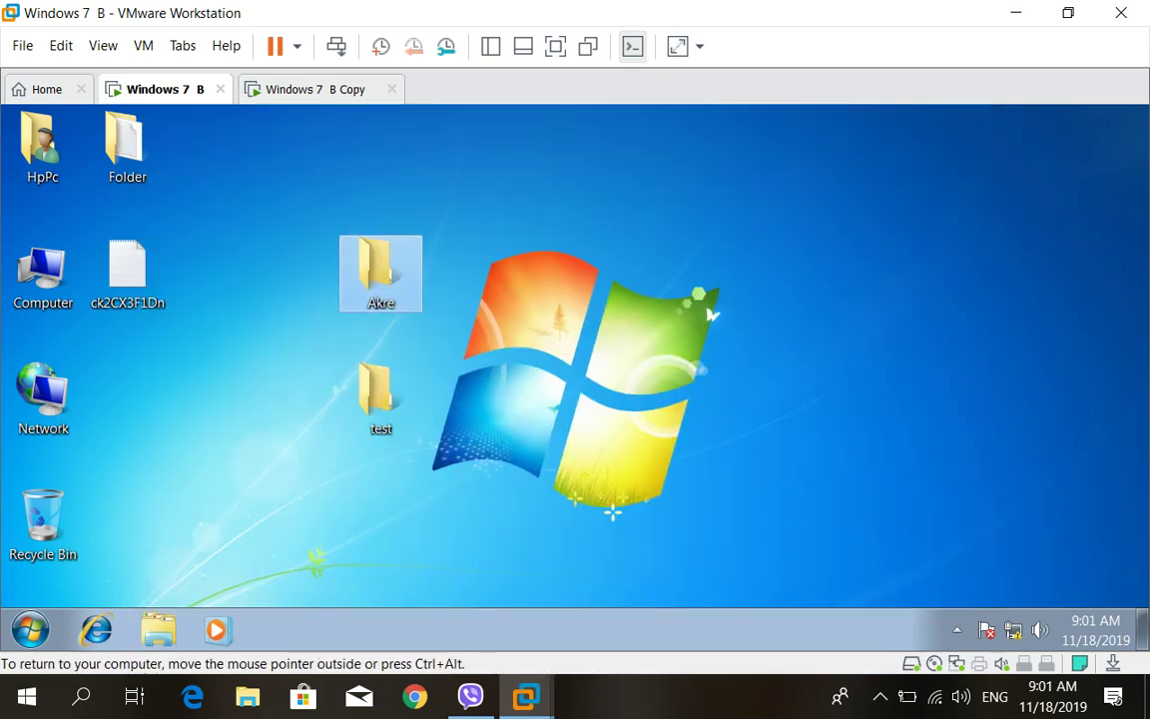
pyautogui.rightClick(367, 268)
pyautogui.click(429, 532)
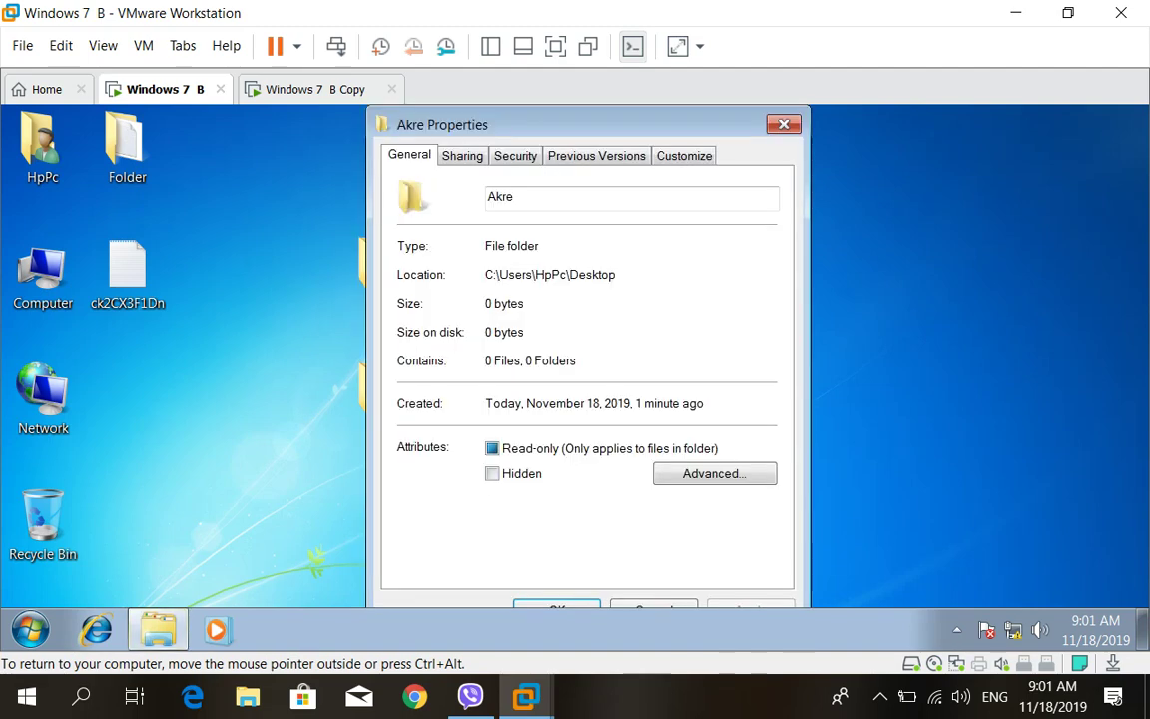
pyautogui.click(462, 155)
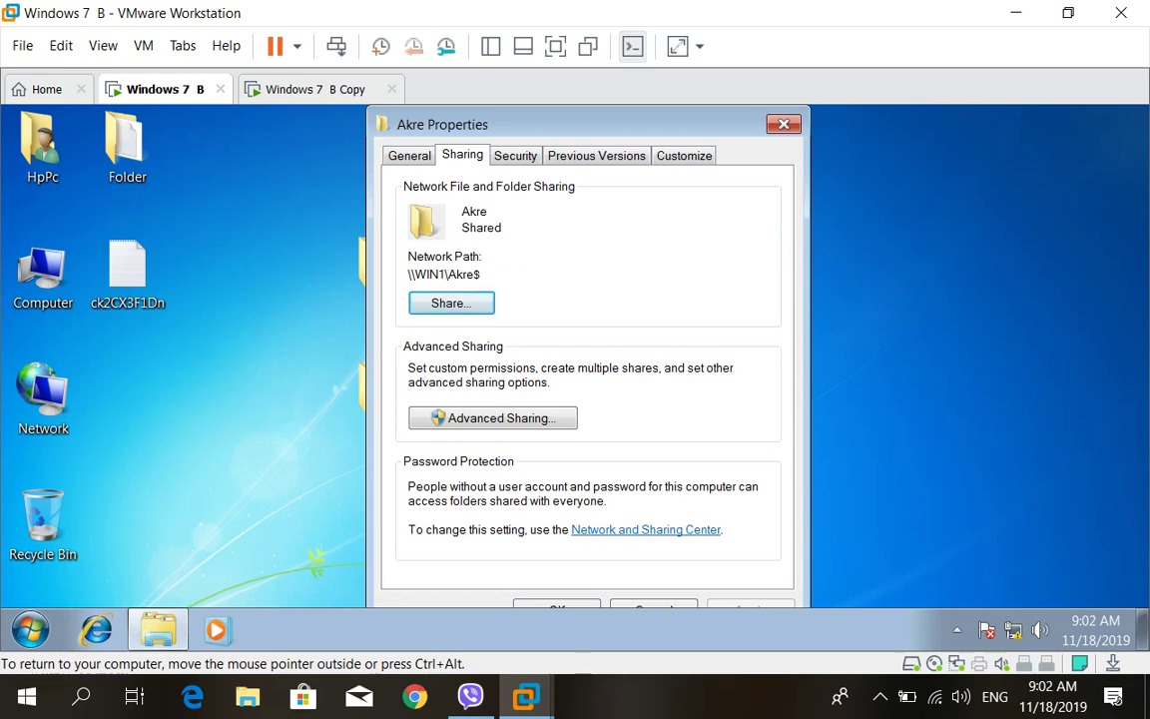
pyautogui.click(316, 88)
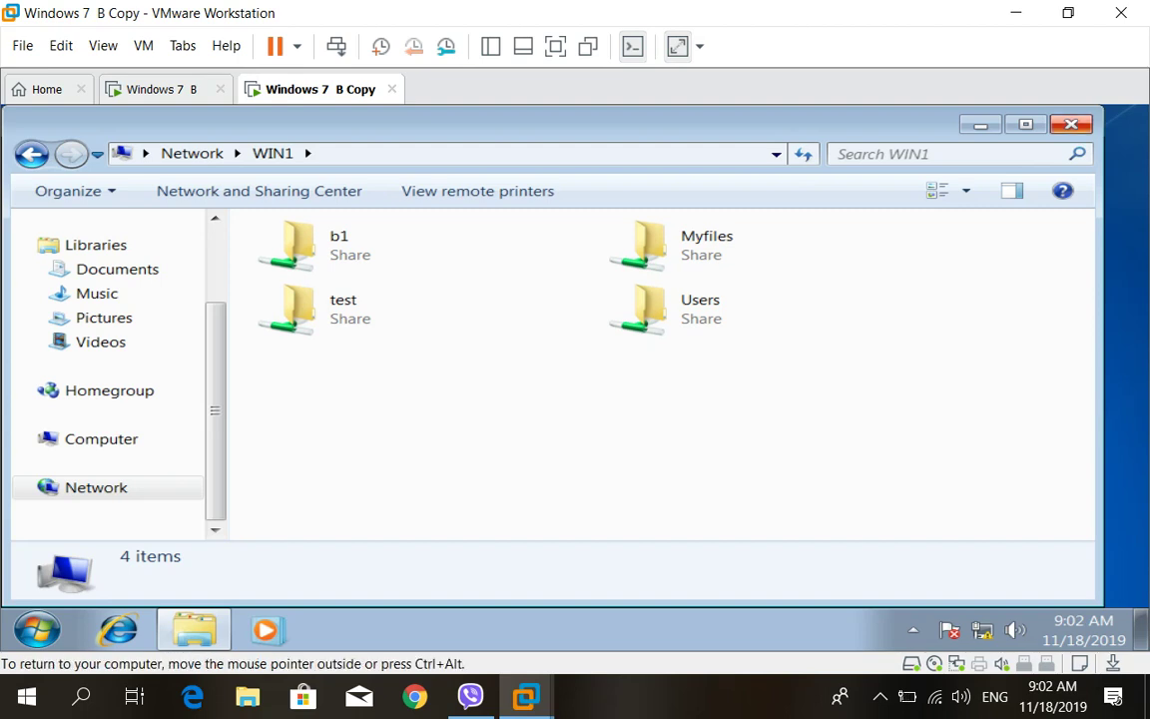
# Close the WIN1 window and open \\WIN1\Akre$ by typing its path in Start search
pyautogui.hotkey('alt', 'F4')
pyautogui.press('super')
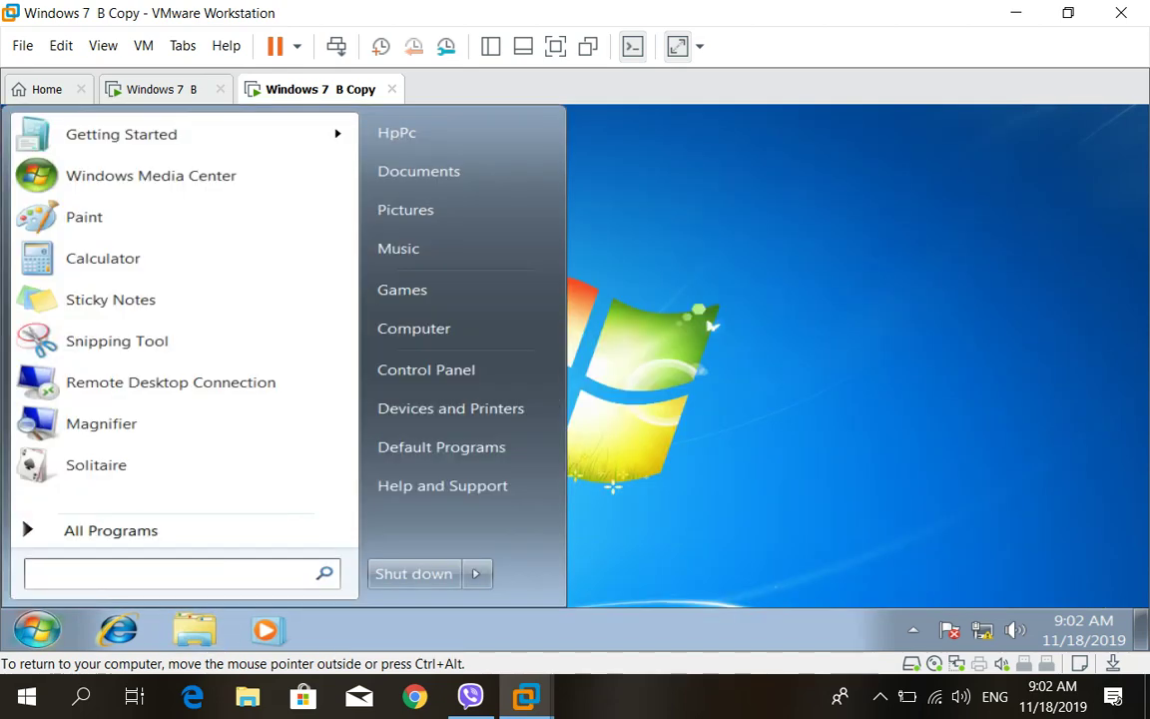
pyautogui.write('\\\\')
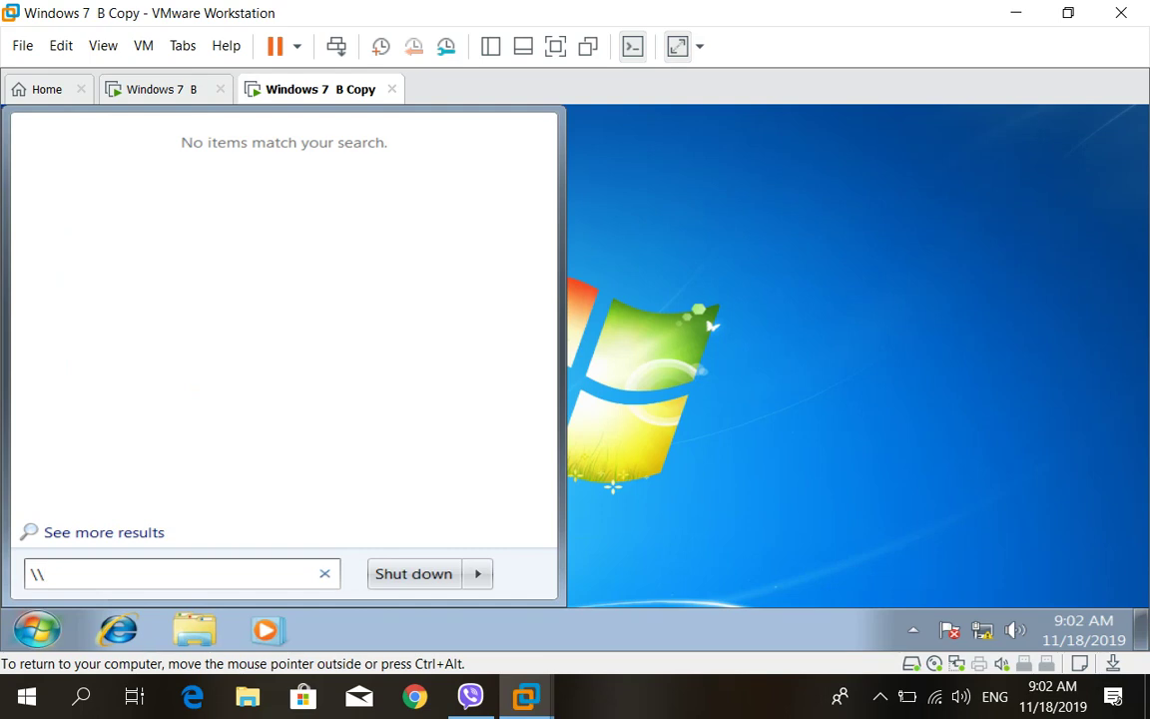
pyautogui.write('WIN1\\')
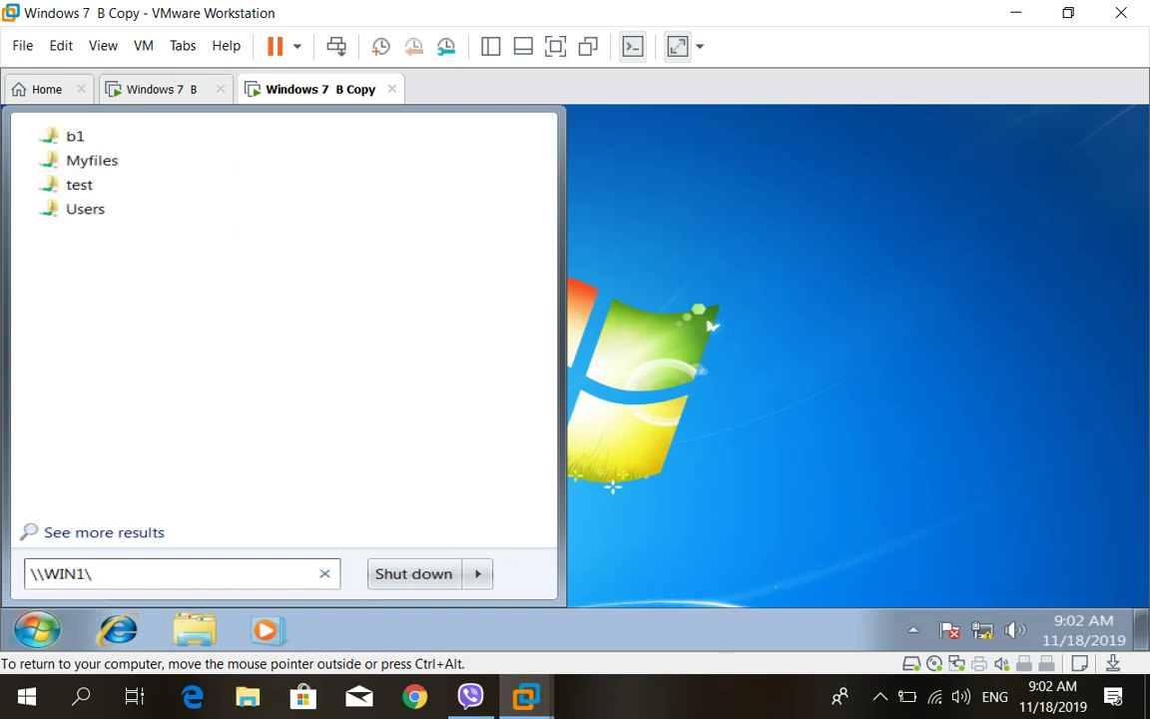
pyautogui.press('Down')
pyautogui.press('Down')
pyautogui.press('Down')
pyautogui.press('Down')
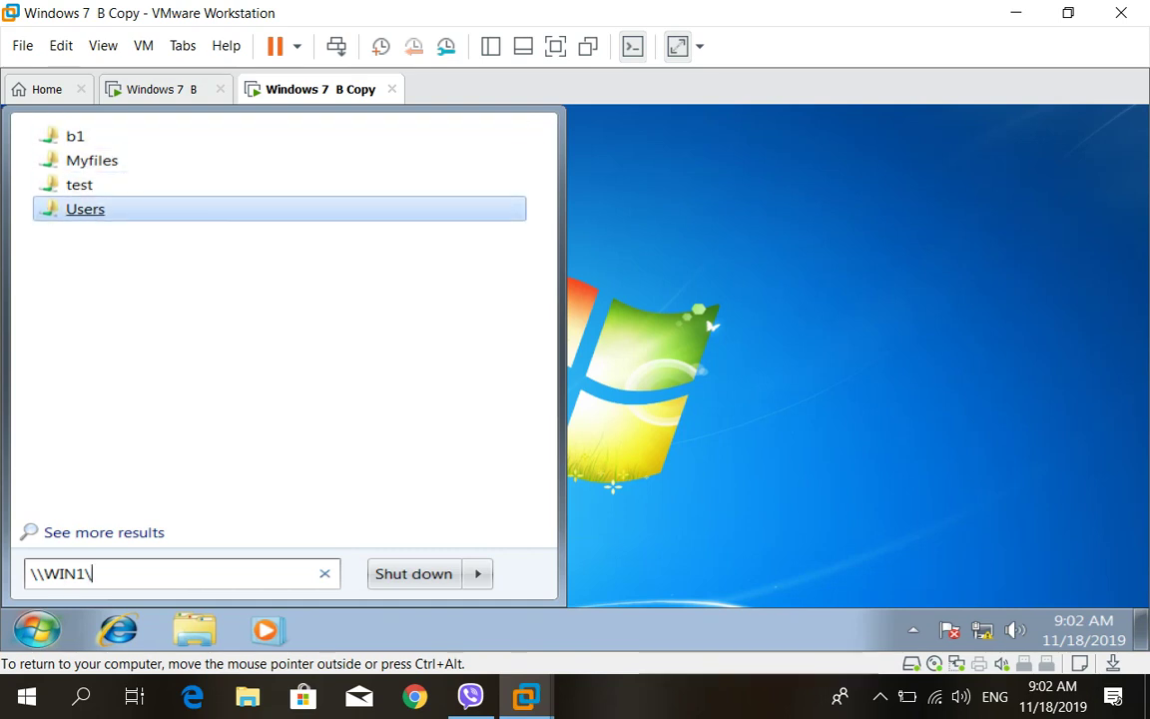
pyautogui.press('Up')
pyautogui.press('Up')
pyautogui.press('Up')
pyautogui.press('Up')
pyautogui.press('Up')
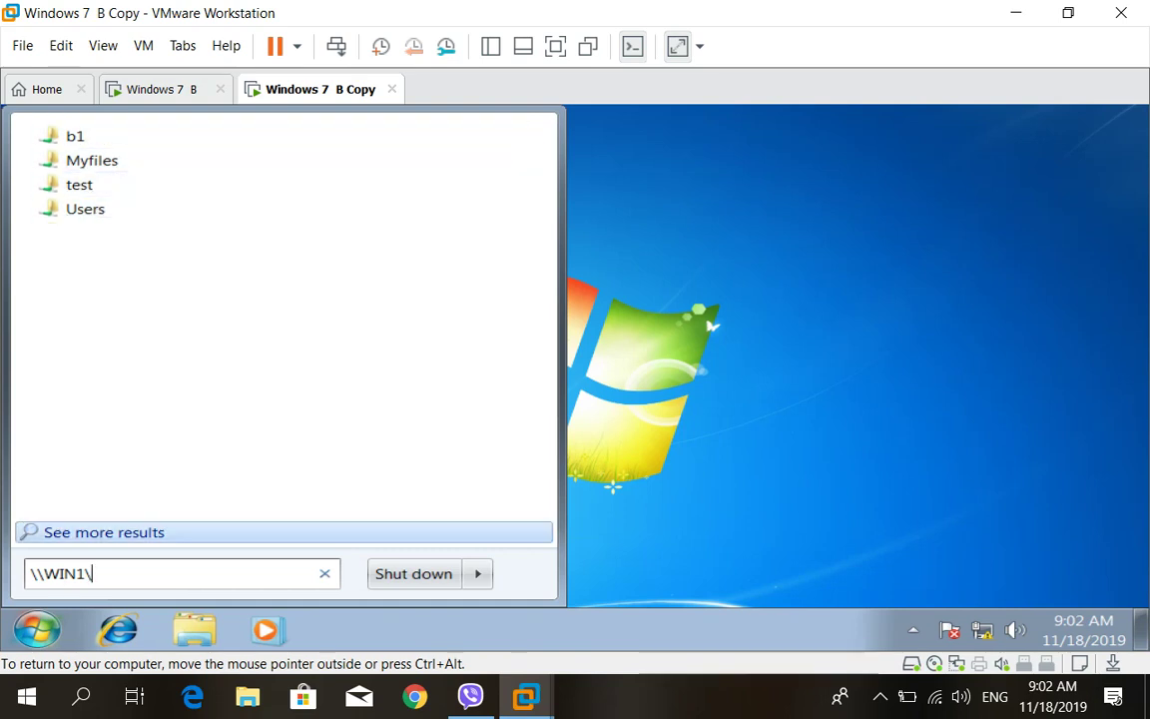
pyautogui.press('Down')
pyautogui.write('A')
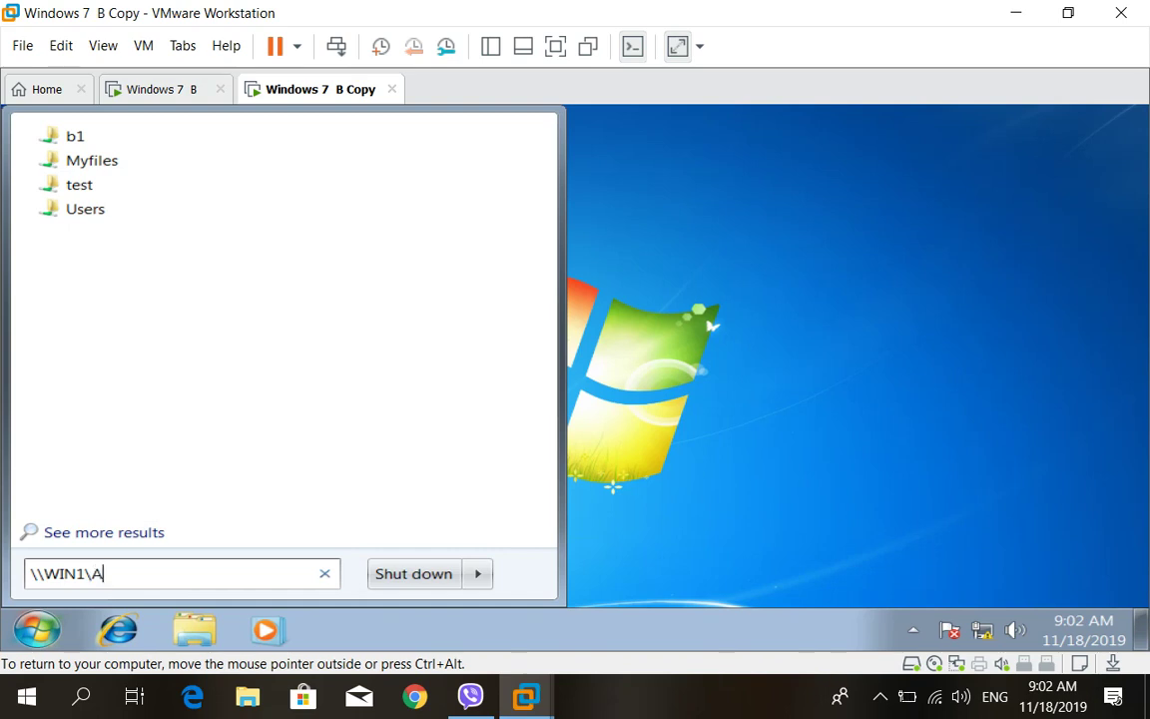
pyautogui.write('kre')
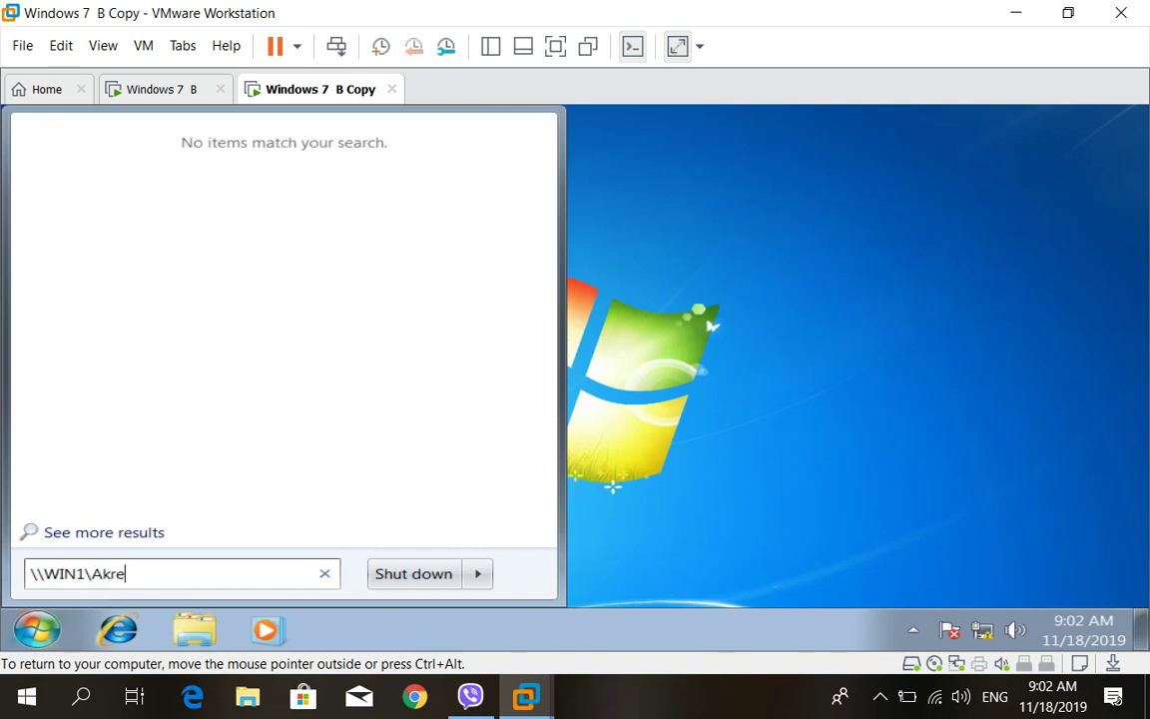
pyautogui.write('$')
pyautogui.press('Return')
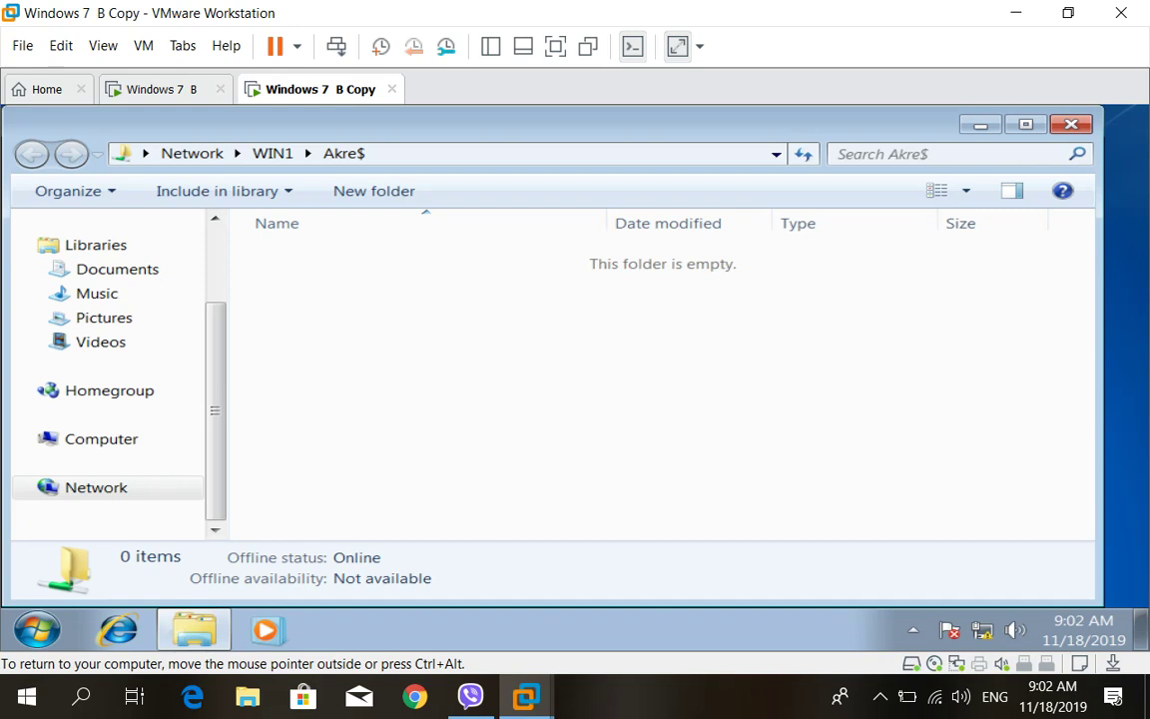
# Attempt a new Text Document in Akre$, cancel the Access Denied error, and close the window
pyautogui.rightClick(476, 362)
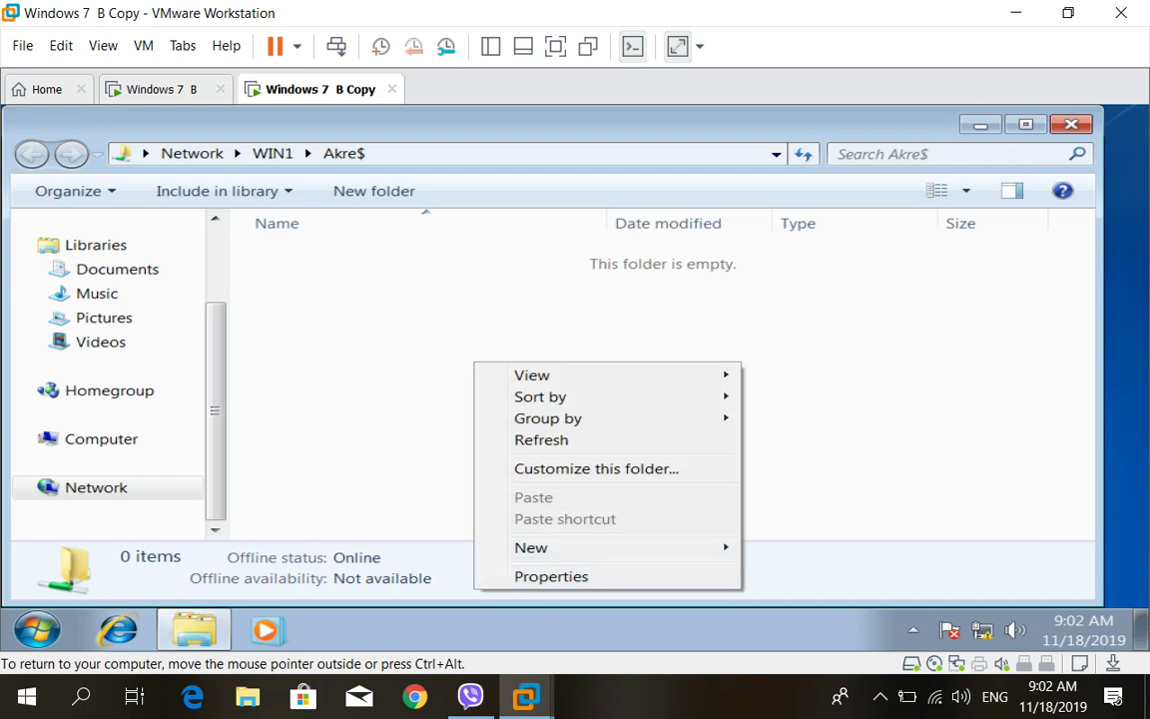
pyautogui.moveTo(619, 547)
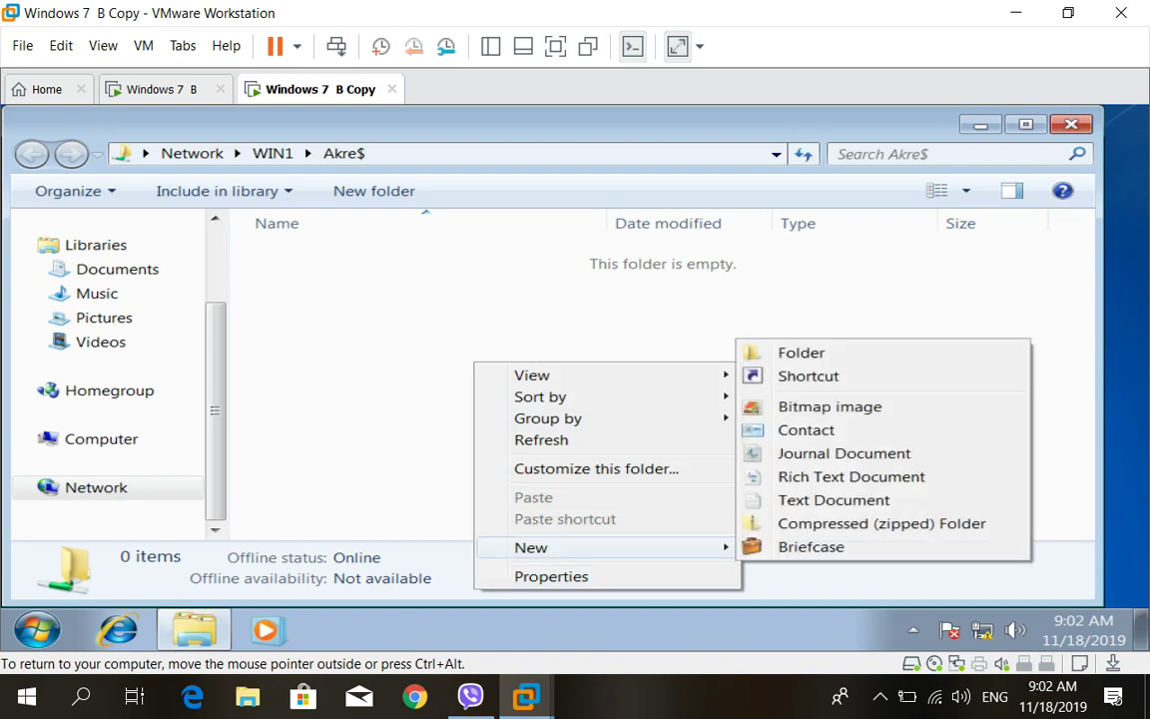
pyautogui.click(833, 499)
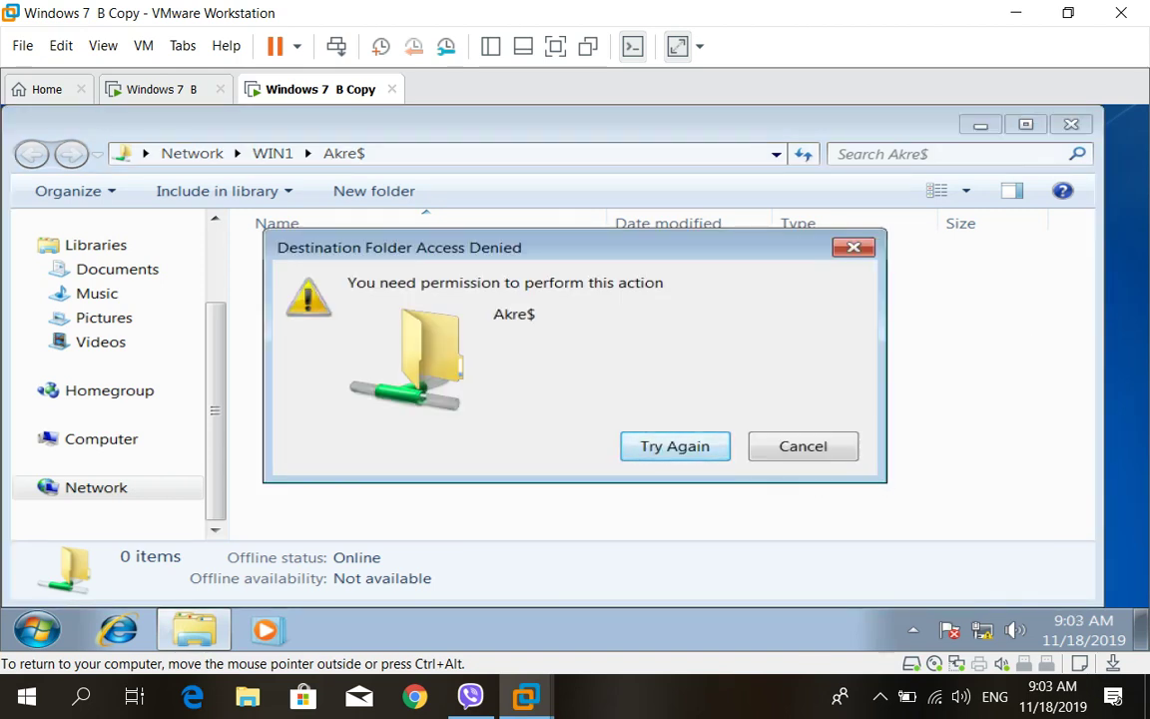
pyautogui.press('Tab')
pyautogui.press('Return')
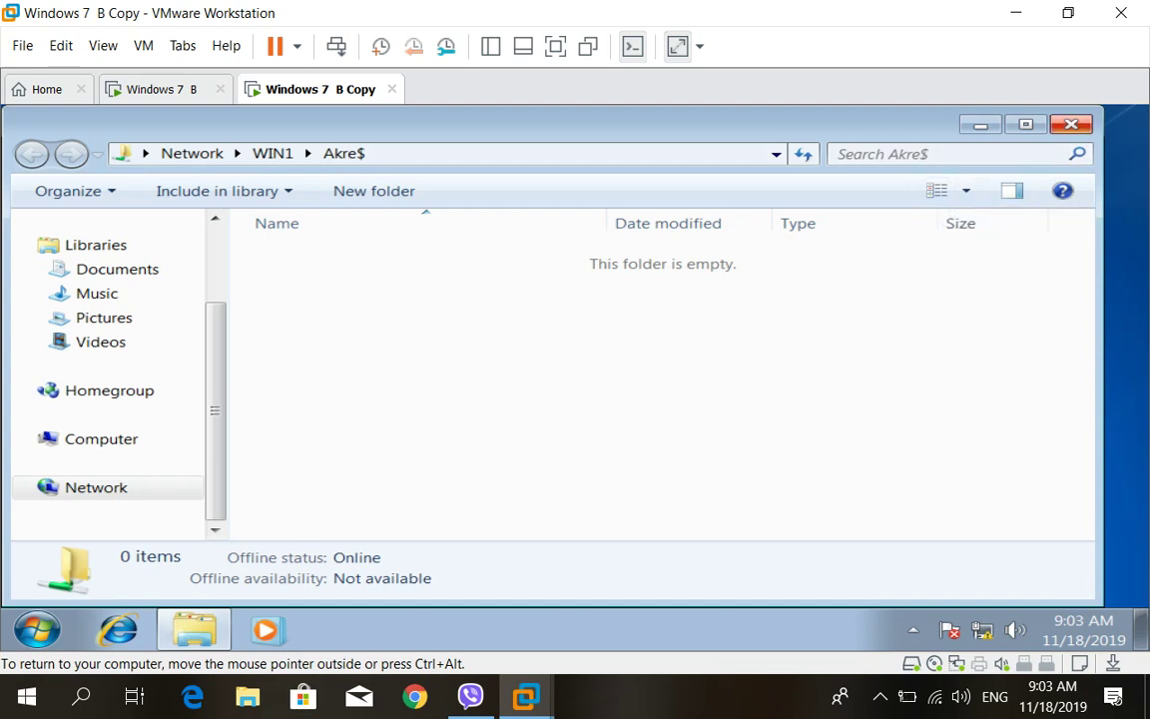
pyautogui.click(1071, 123)
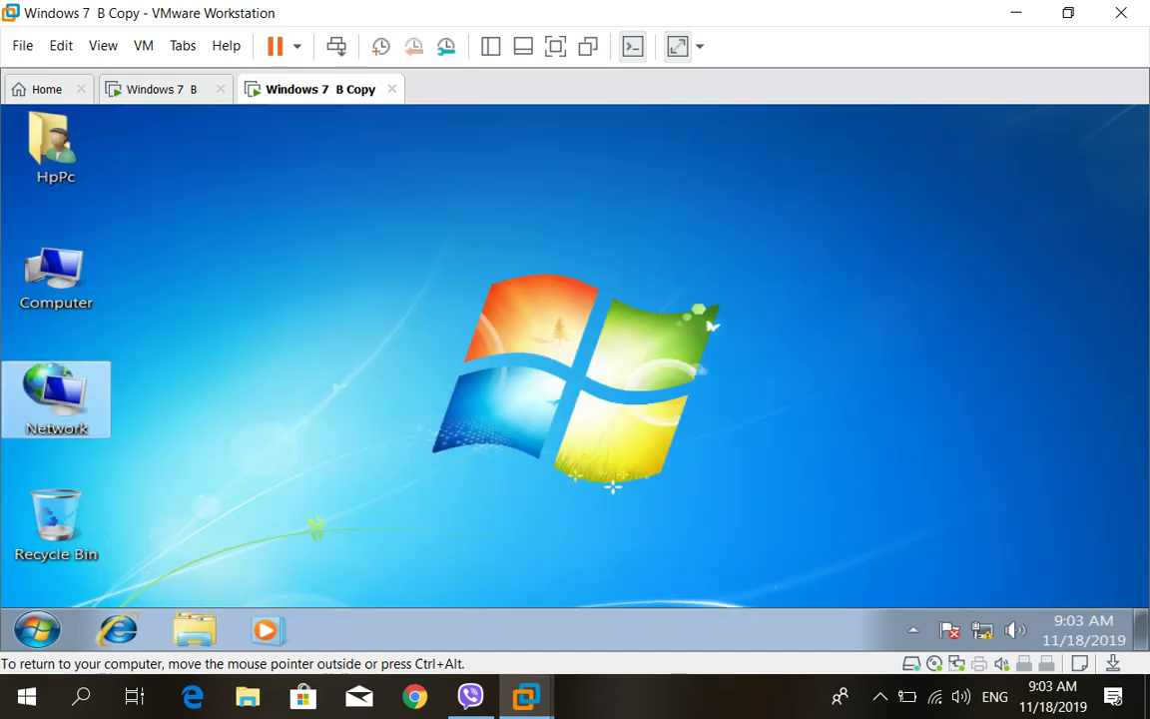
# On Windows 7 B, reopen the Akre folder's Properties
pyautogui.click(159, 89)
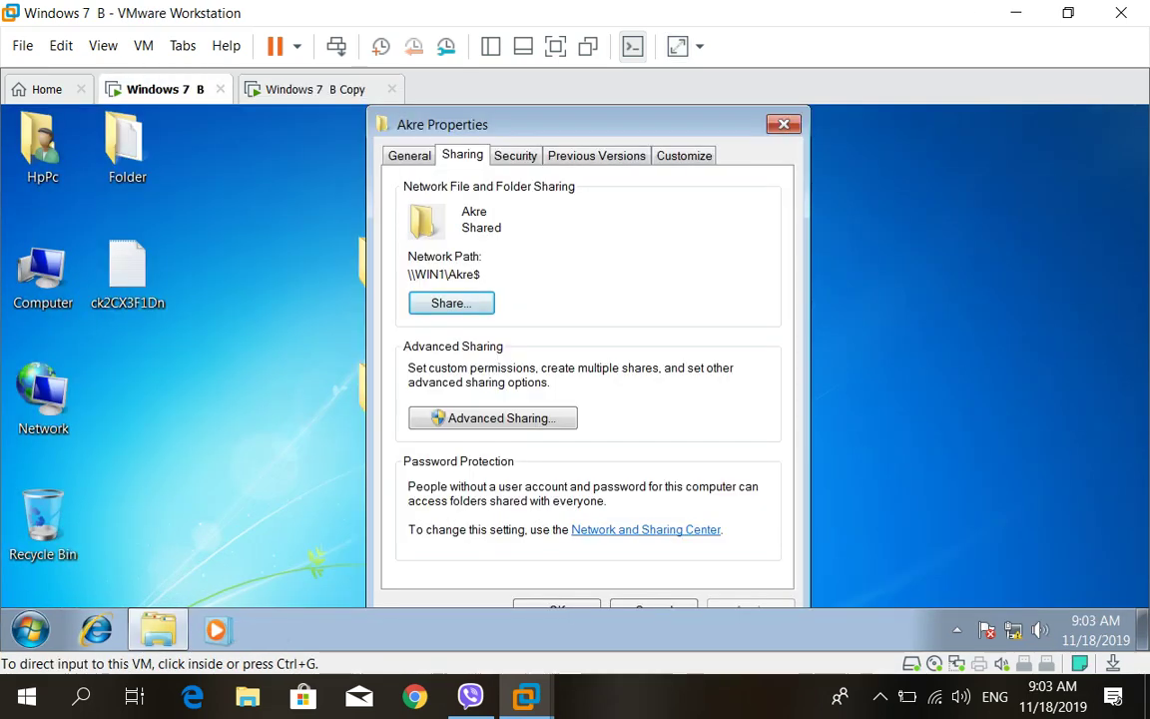
pyautogui.press('Return')
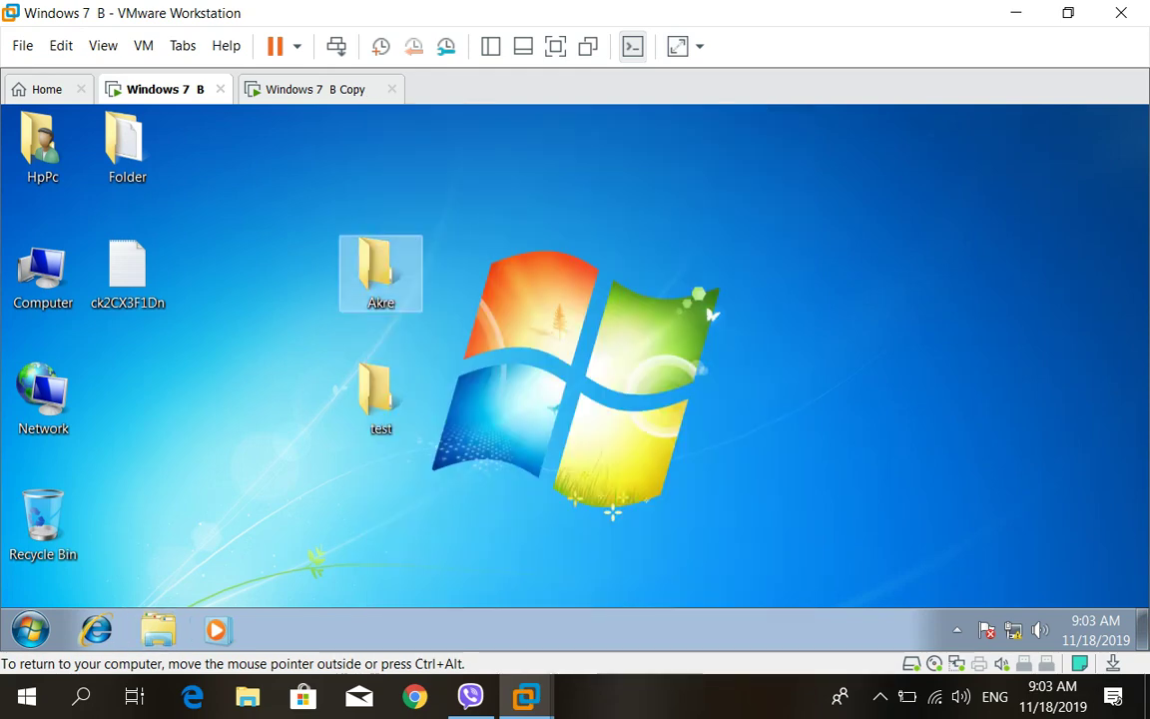
pyautogui.rightClick(379, 285)
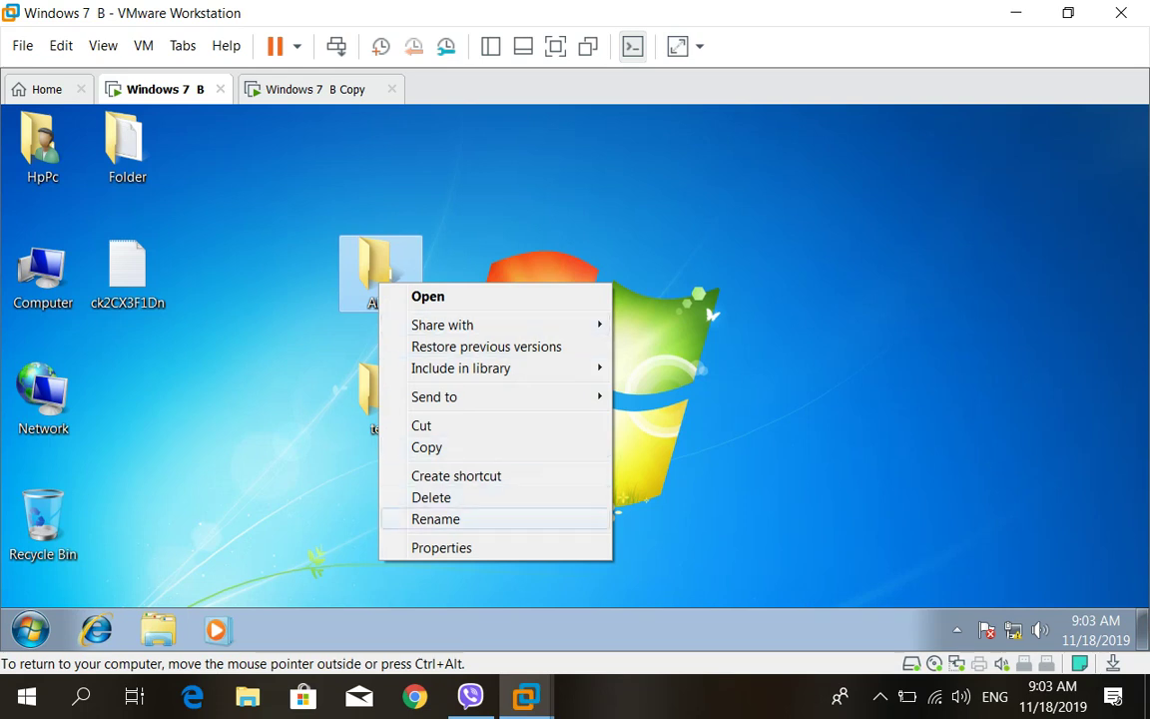
pyautogui.click(439, 547)
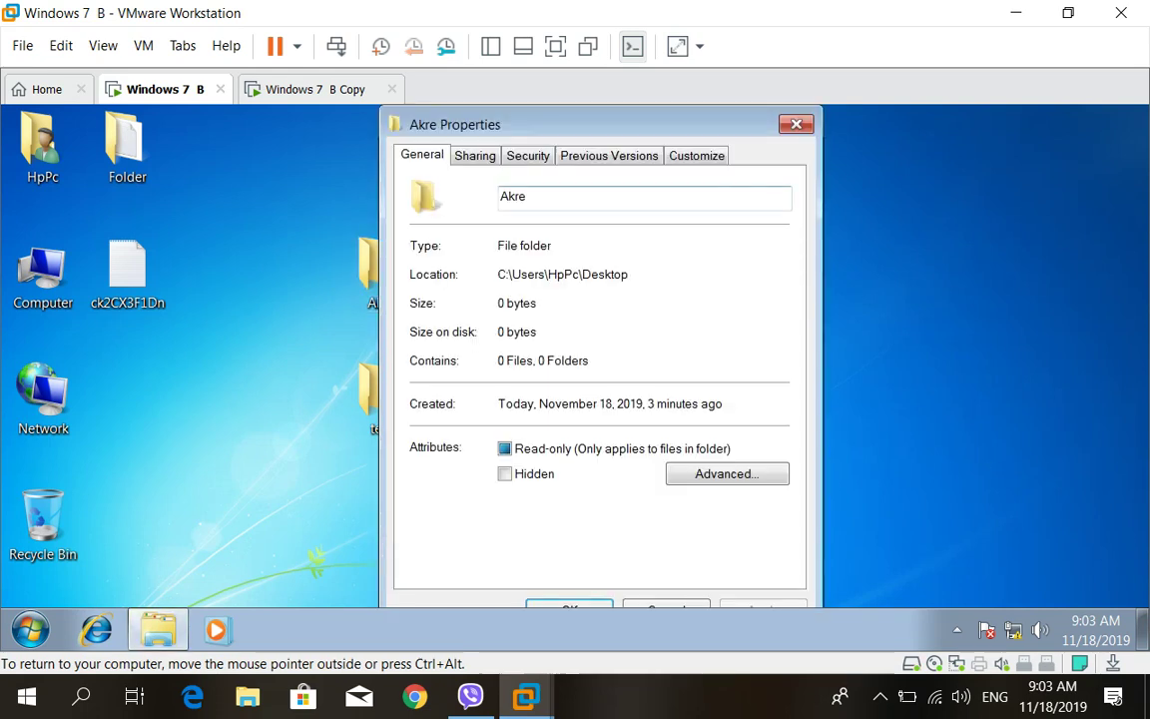
# Grant Everyone Change permission on Akre$ in Advanced Sharing, then close Akre Properties
pyautogui.hotkey('ctrl', 'Tab')
pyautogui.press('Tab')
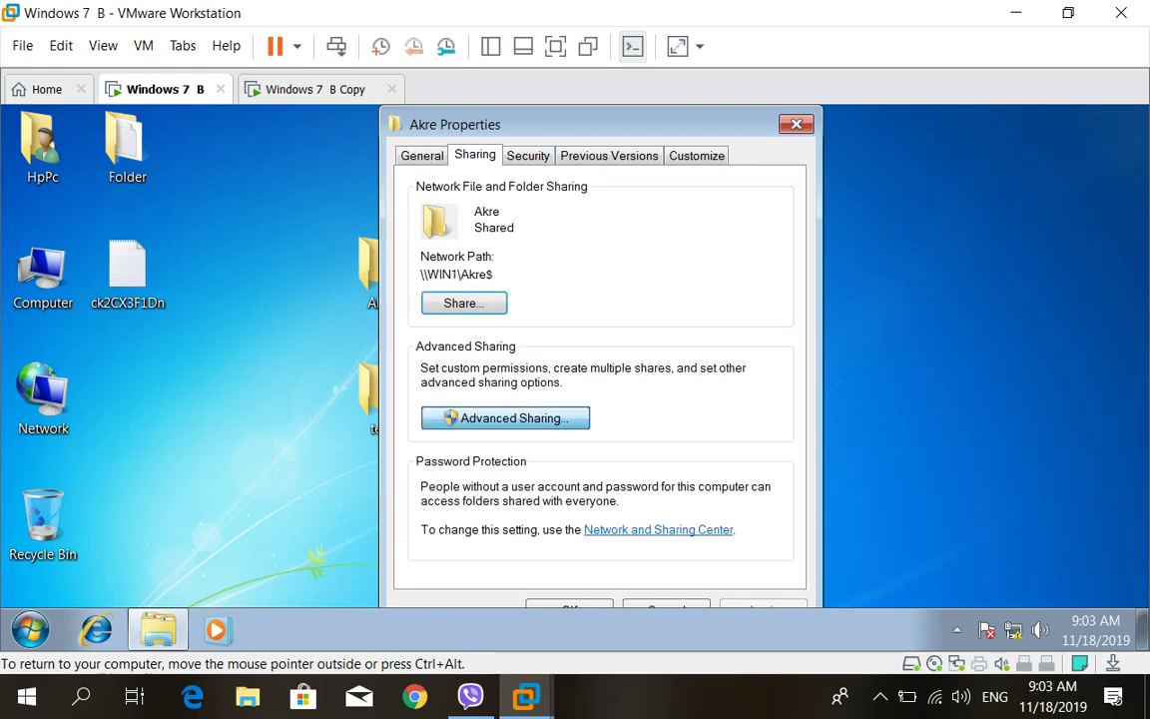
pyautogui.press('Return')
pyautogui.press('Return')
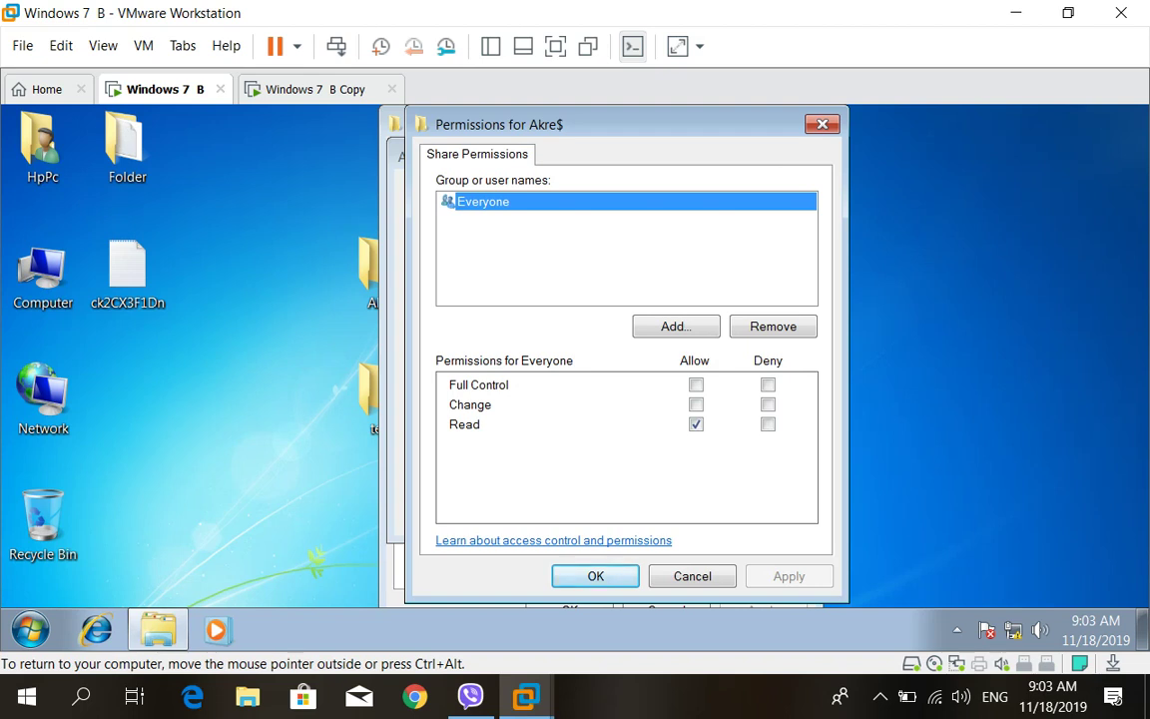
pyautogui.click(695, 404)
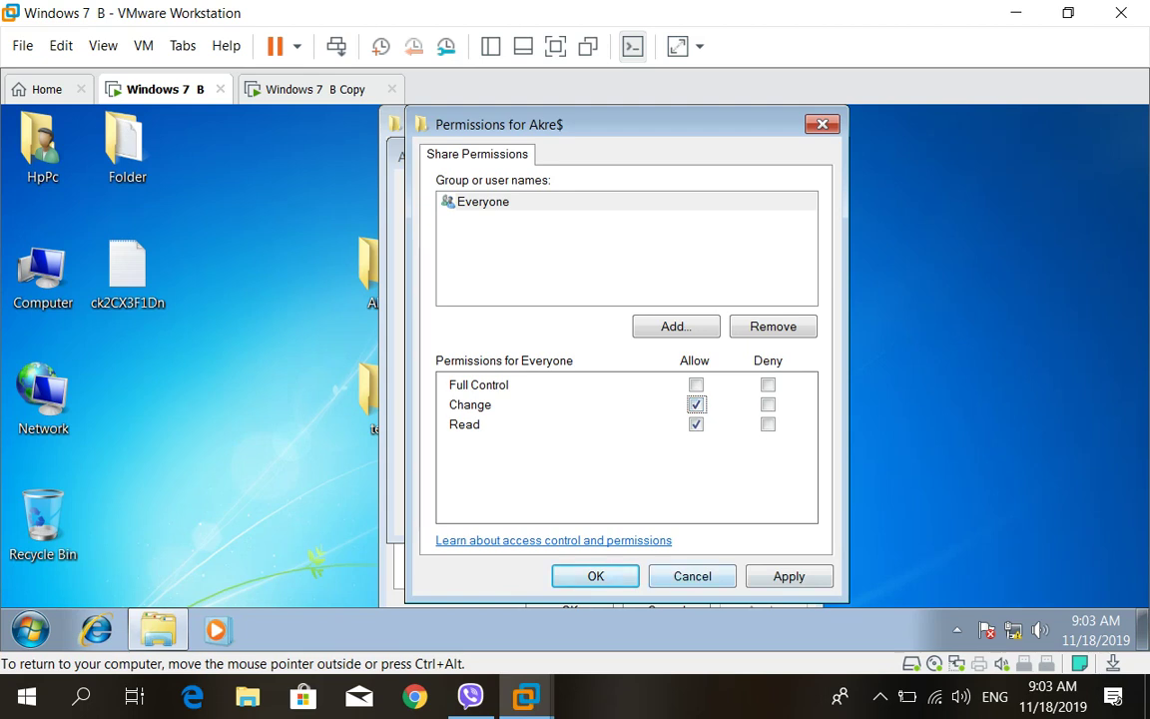
pyautogui.hotkey('alt', 'a')
pyautogui.press('Return')
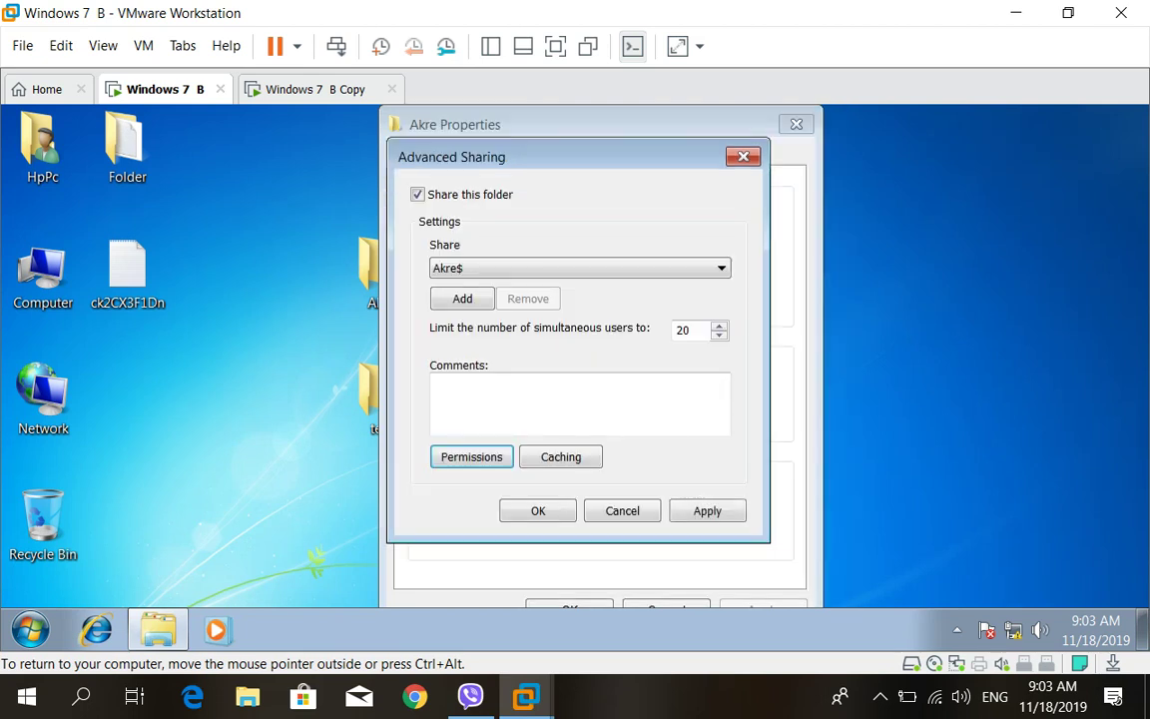
pyautogui.hotkey('alt', 'a')
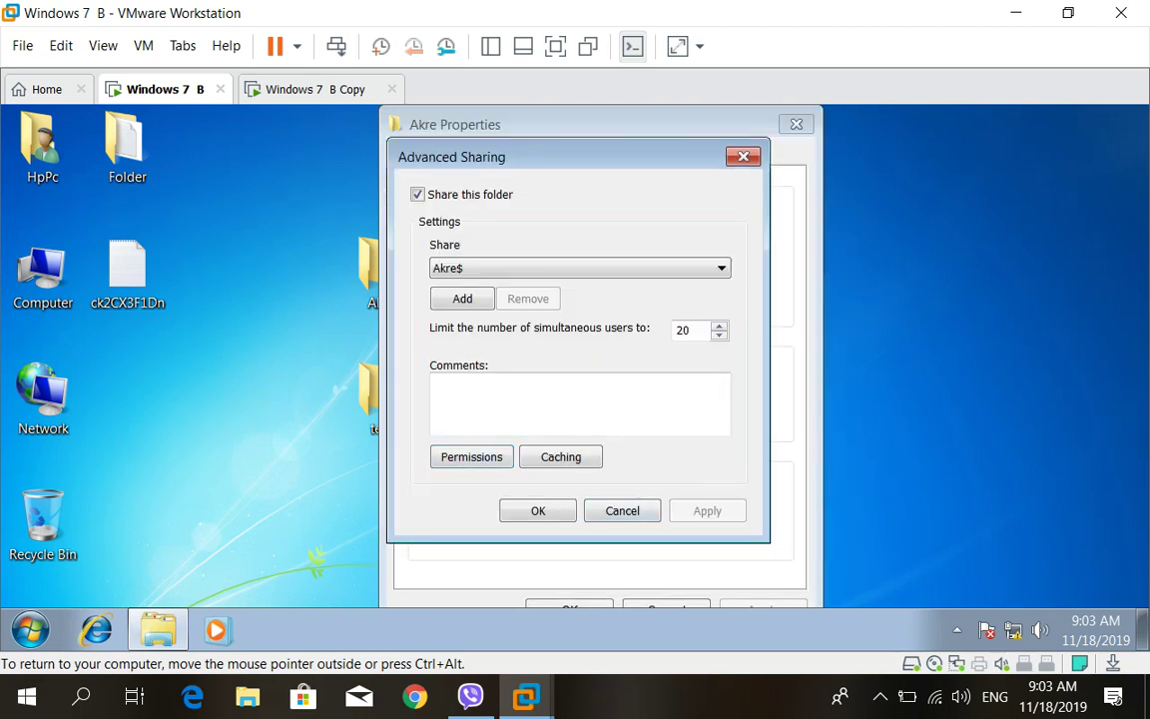
pyautogui.press('Return')
pyautogui.press('Return')
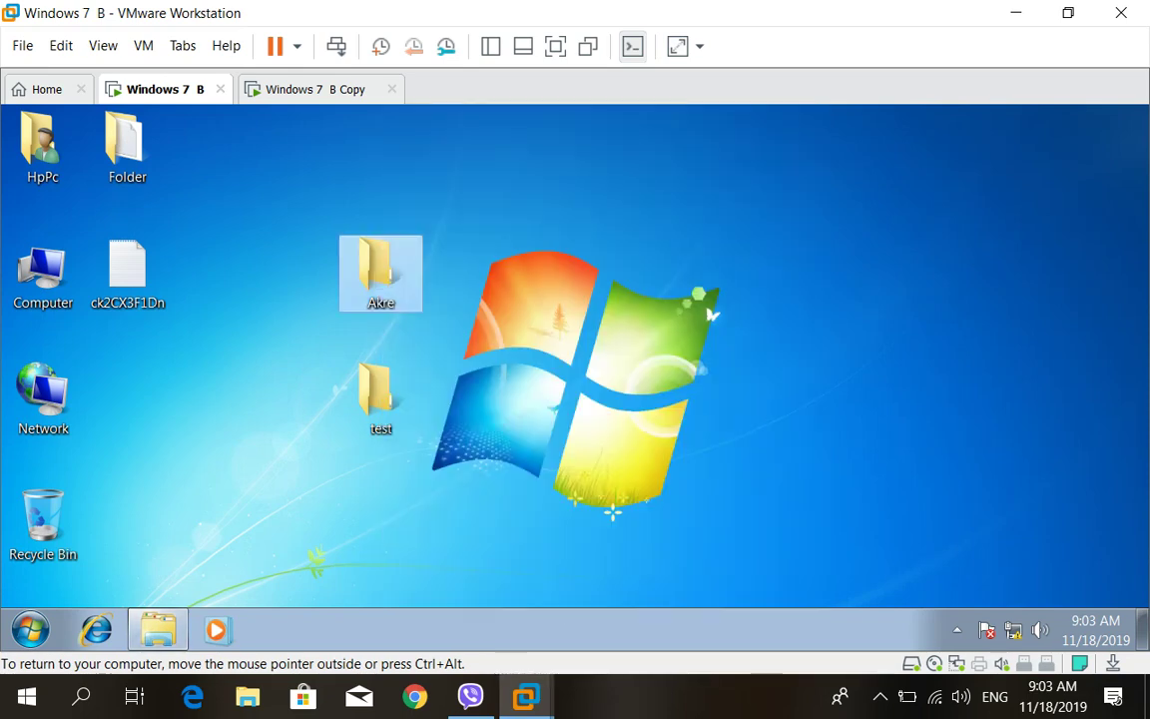
# On Windows 7 B Copy, open the \\WIN1\Akre$ share from Start search
pyautogui.hotkey('ctrl', 'Tab')
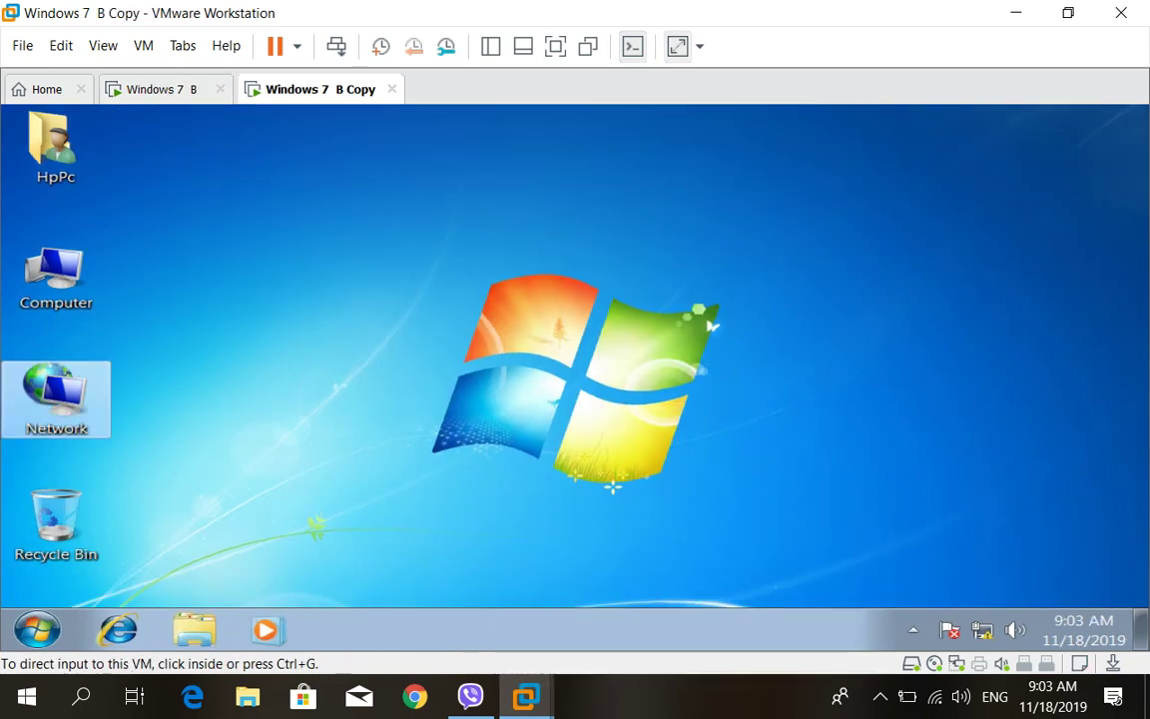
pyautogui.hotkey('ctrl', 'g')
pyautogui.press('super')
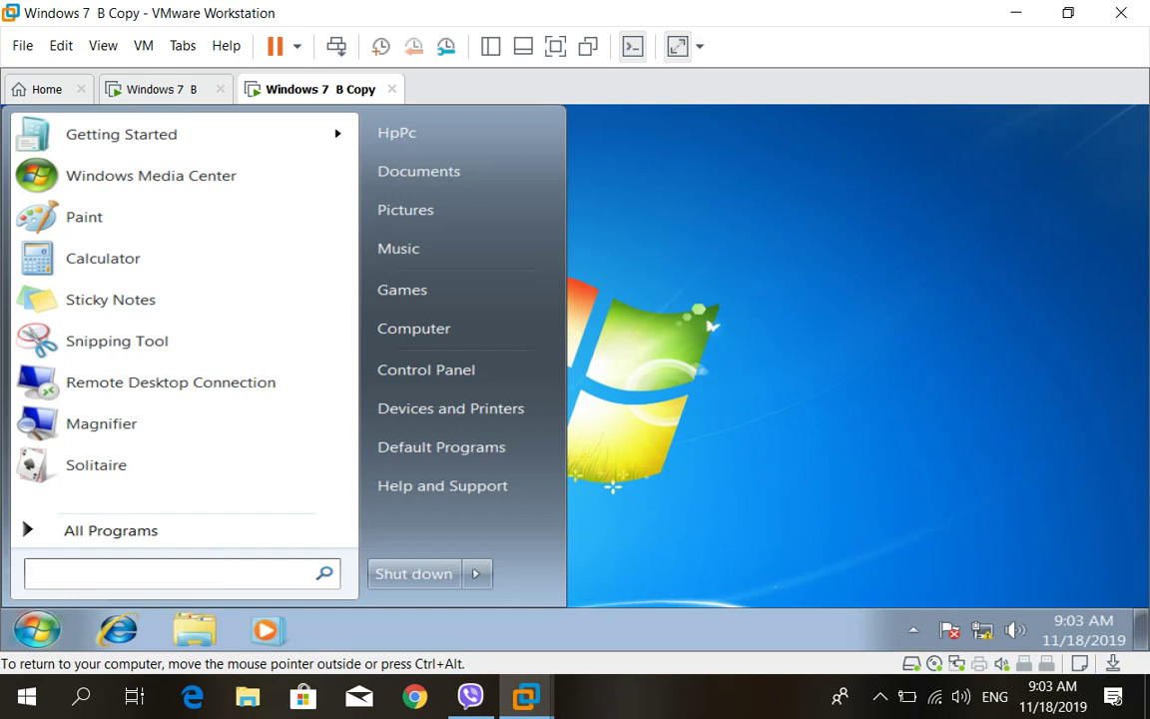
pyautogui.write('\\\\')
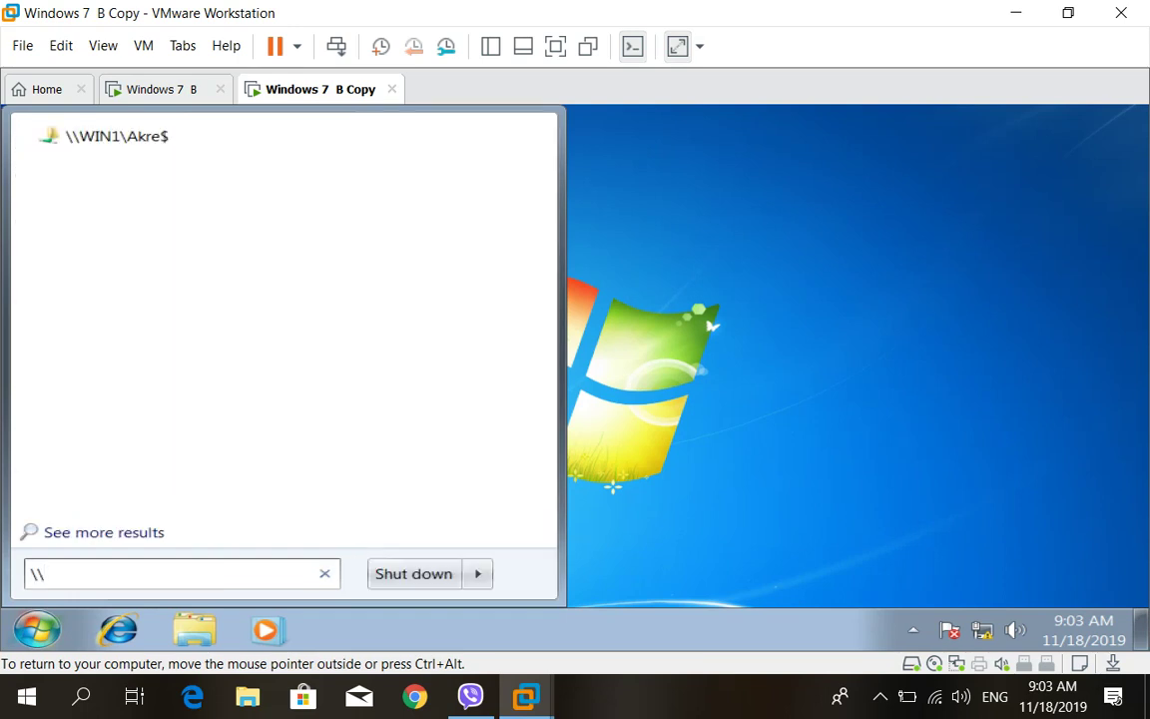
pyautogui.write('WIN1')
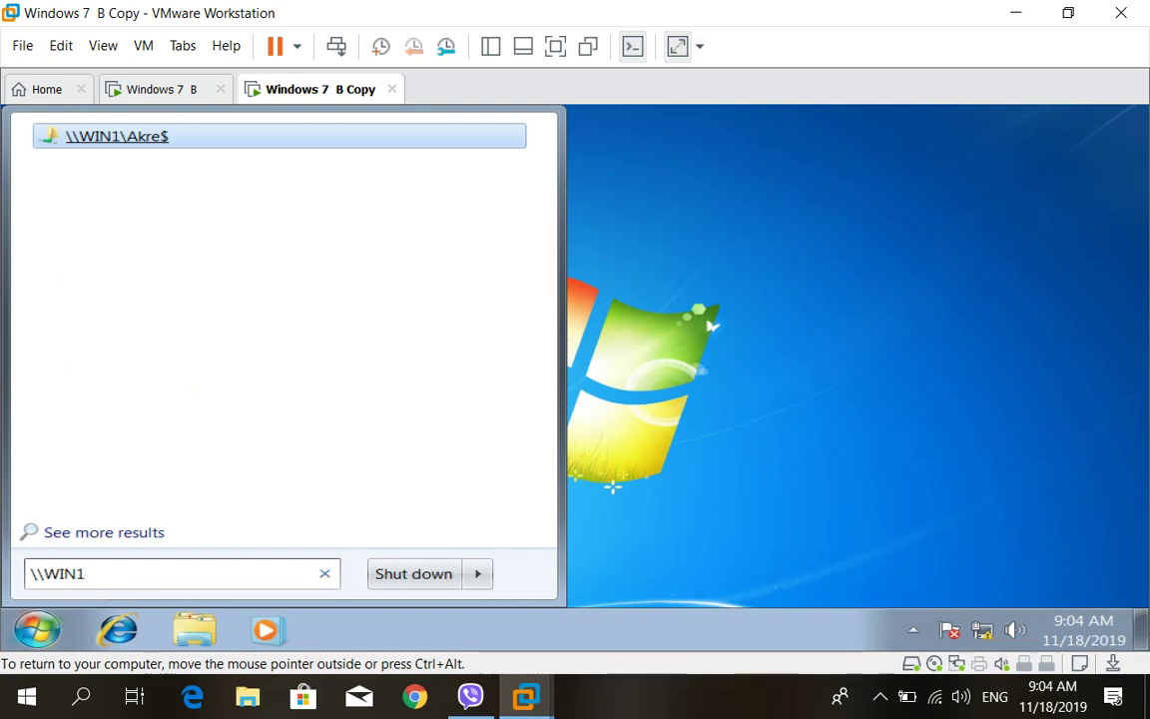
pyautogui.press('Return')
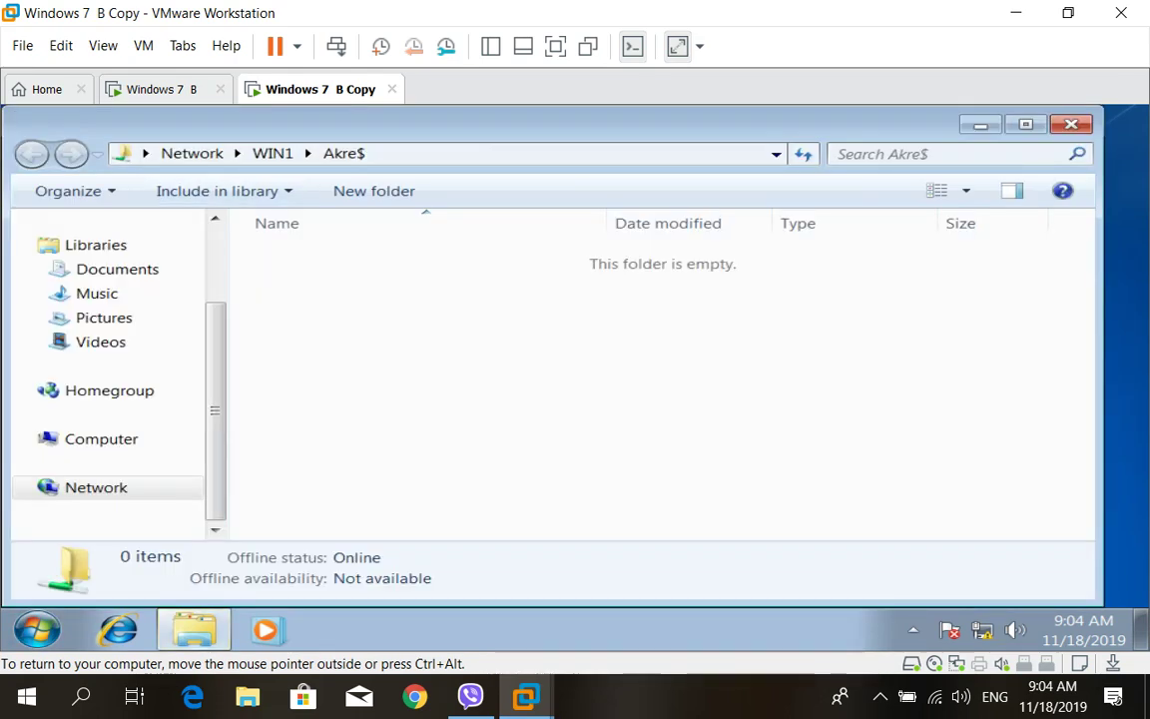
# Create a new text document named A in Akre$, then close the windows
pyautogui.rightClick(557, 352)
pyautogui.moveTo(639, 536)
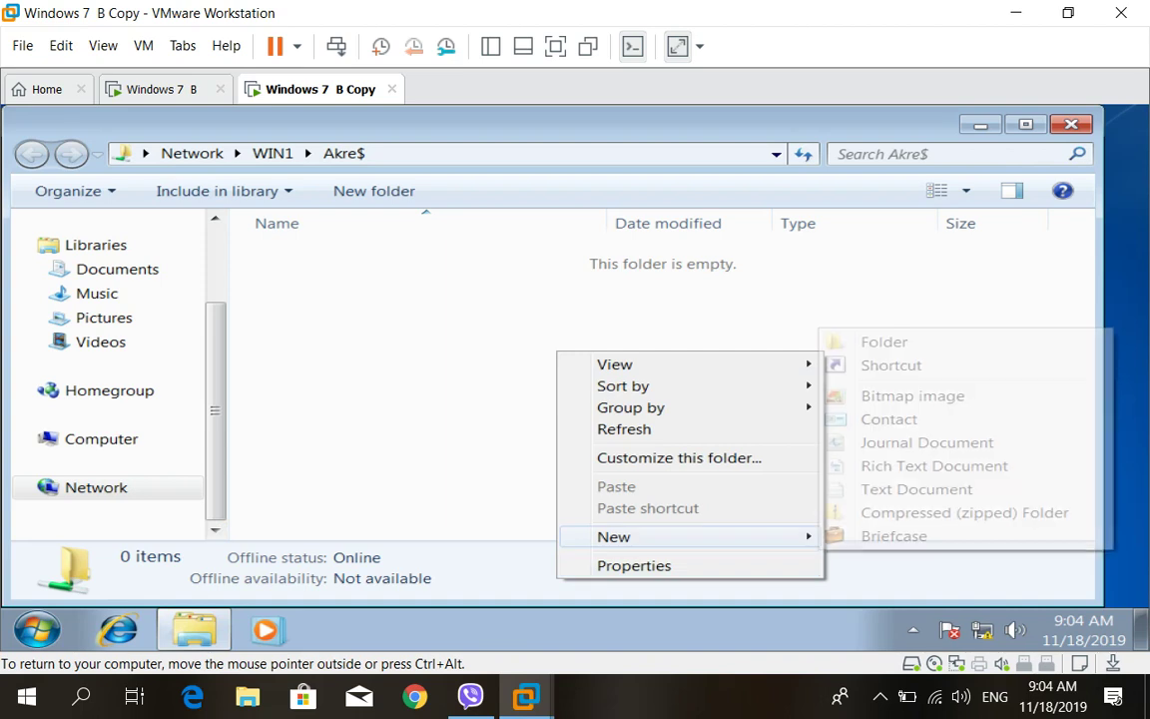
pyautogui.click(916, 489)
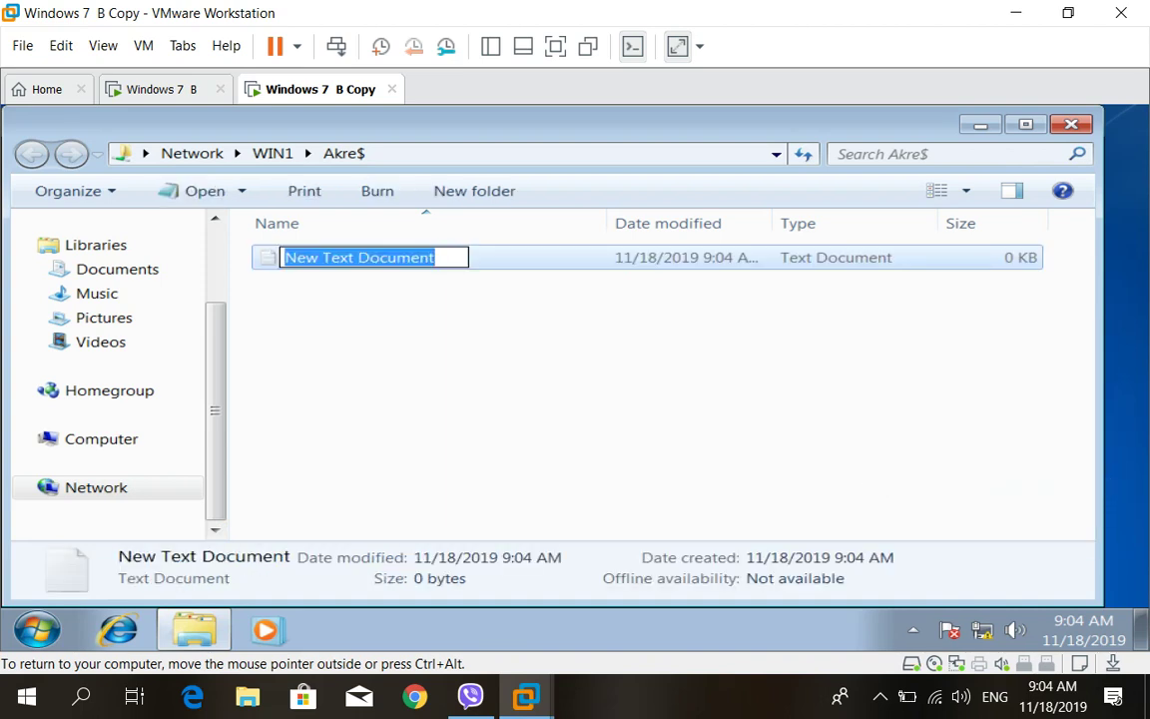
pyautogui.write('A')
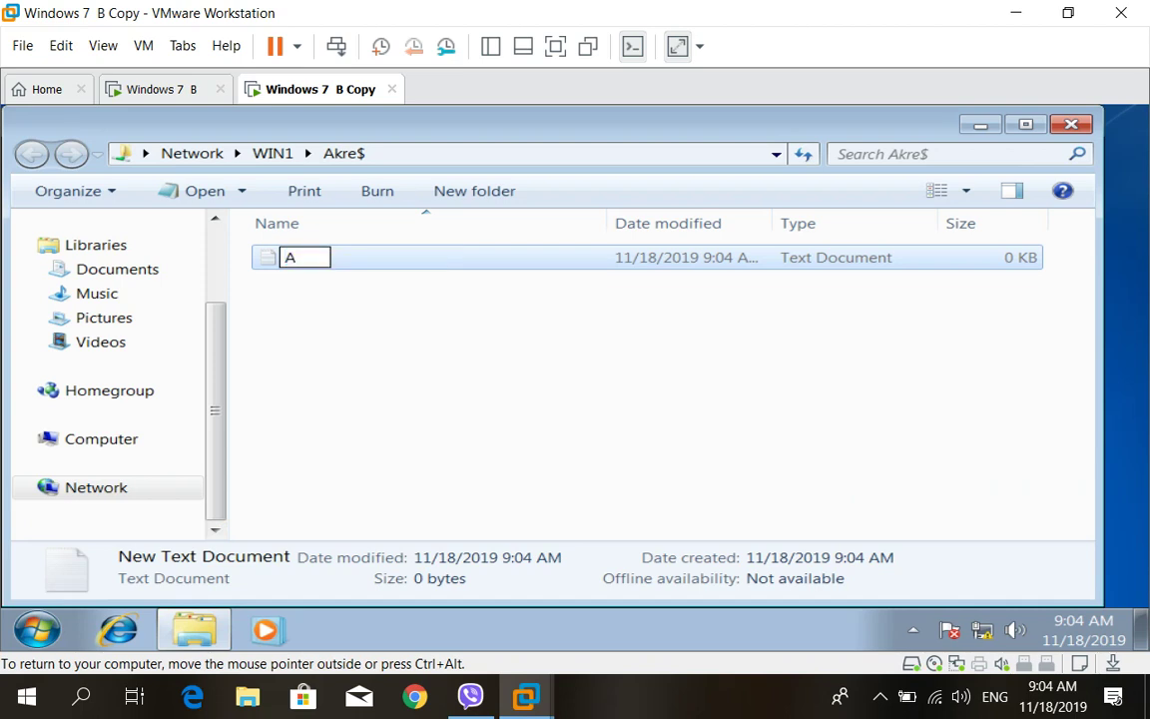
pyautogui.press('Return')
pyautogui.press('Return')
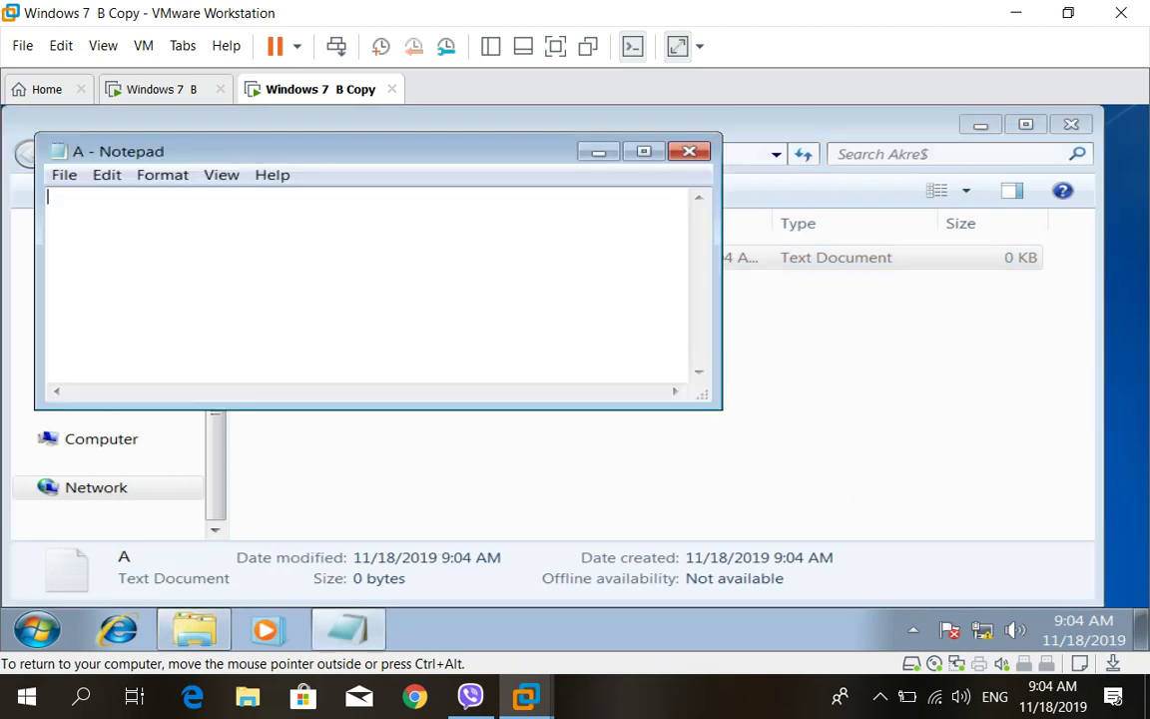
pyautogui.hotkey('alt', 'F4')
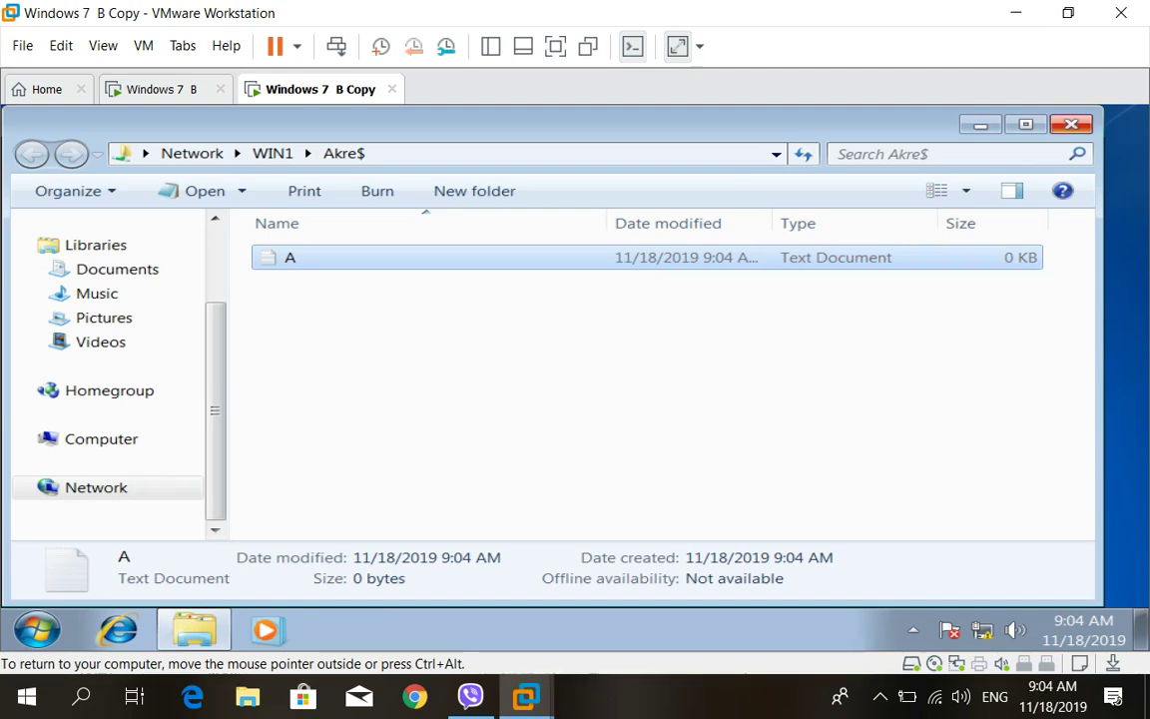
pyautogui.hotkey('alt', 'F4')
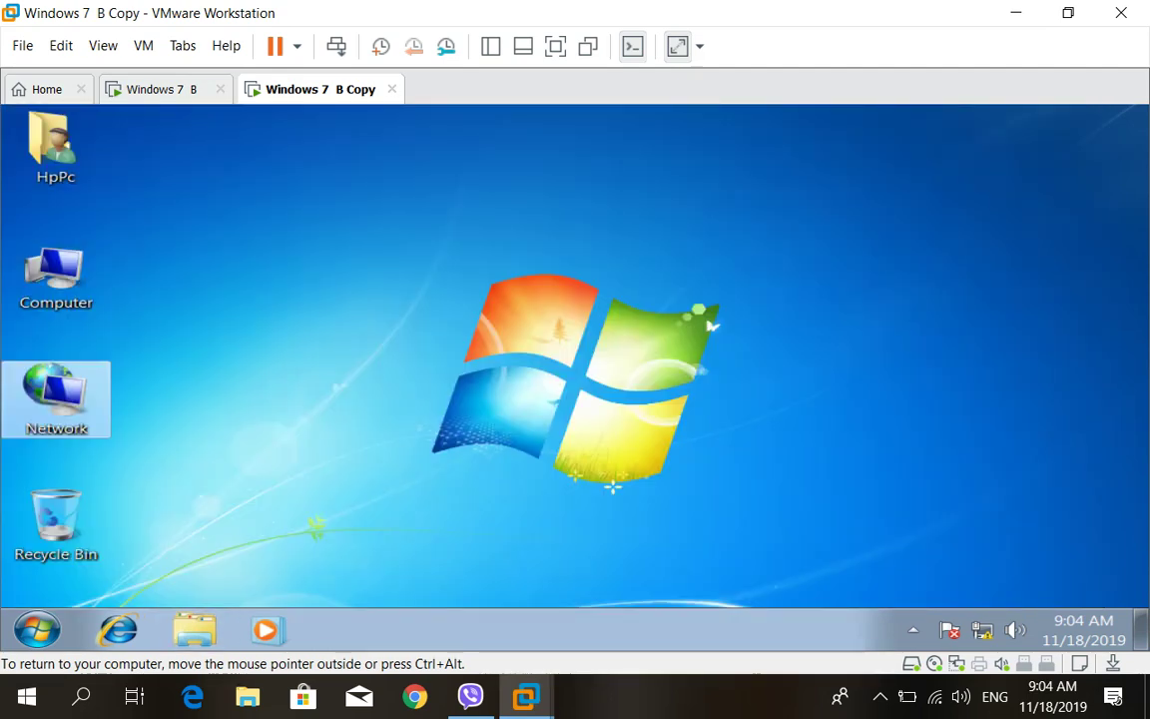
# On Windows 7 B Copy, open \\WIN1\ from Start search to list its shares b1, Myfiles, test, Users
pyautogui.hotkey('ctrl', 'shift', 'Tab')
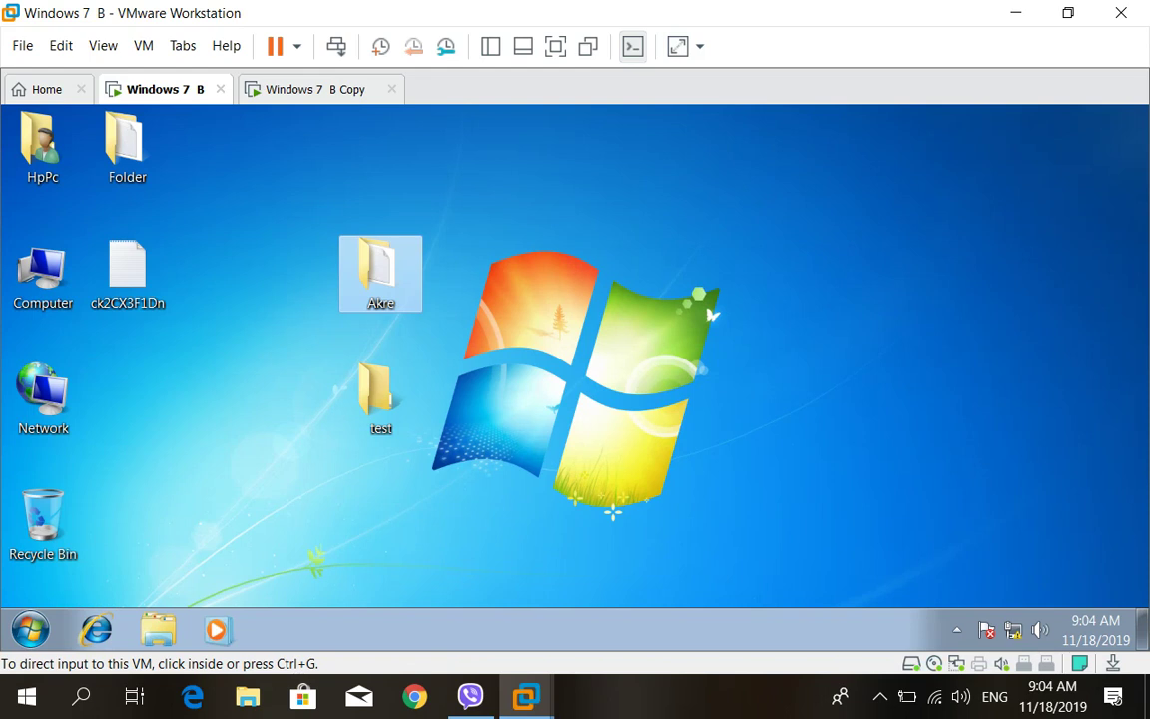
pyautogui.hotkey('ctrl', 'Tab')
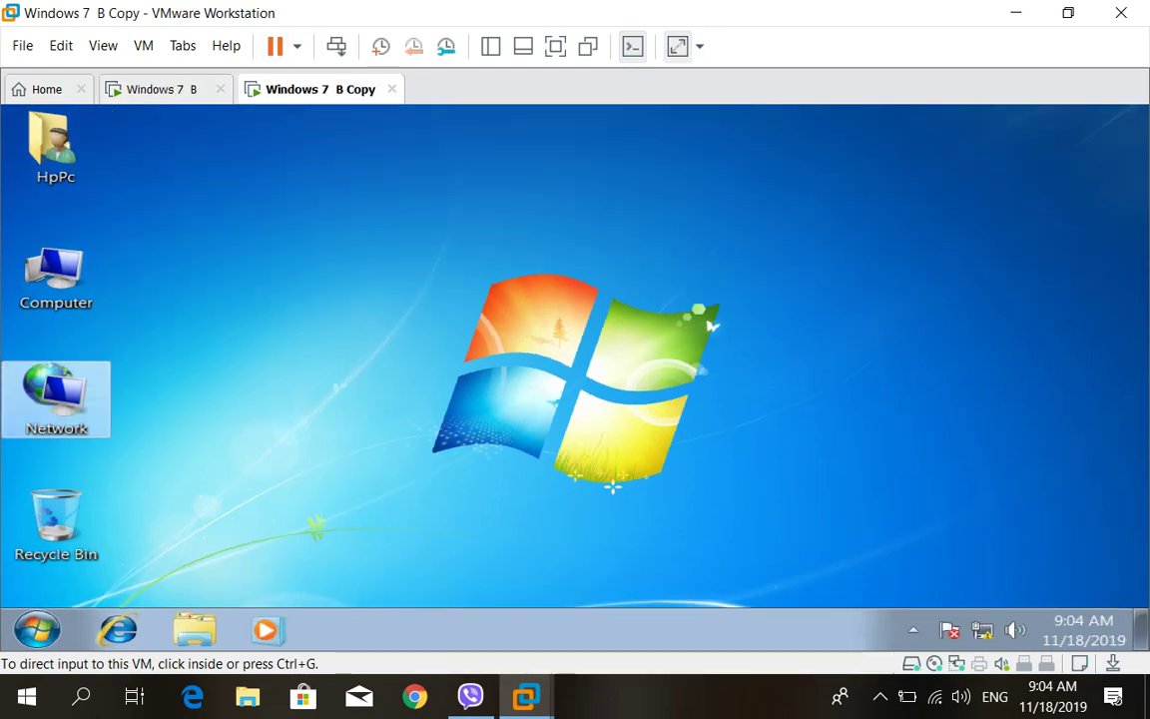
pyautogui.press('super')
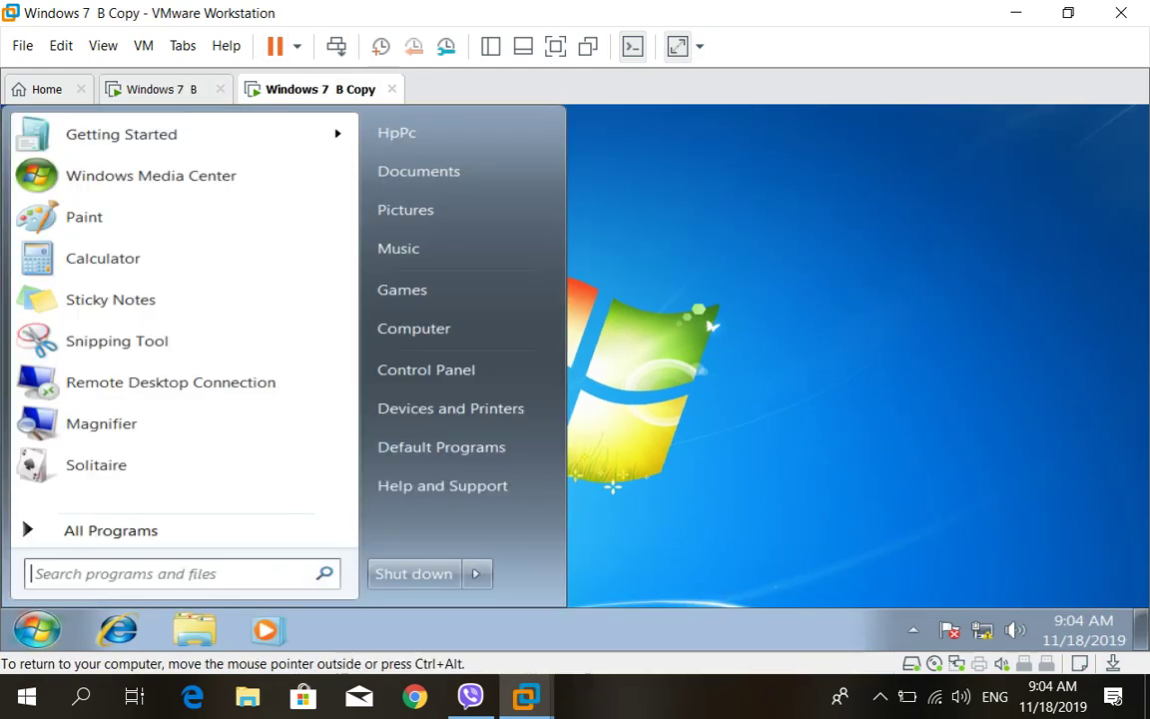
pyautogui.write('\\\\\\')
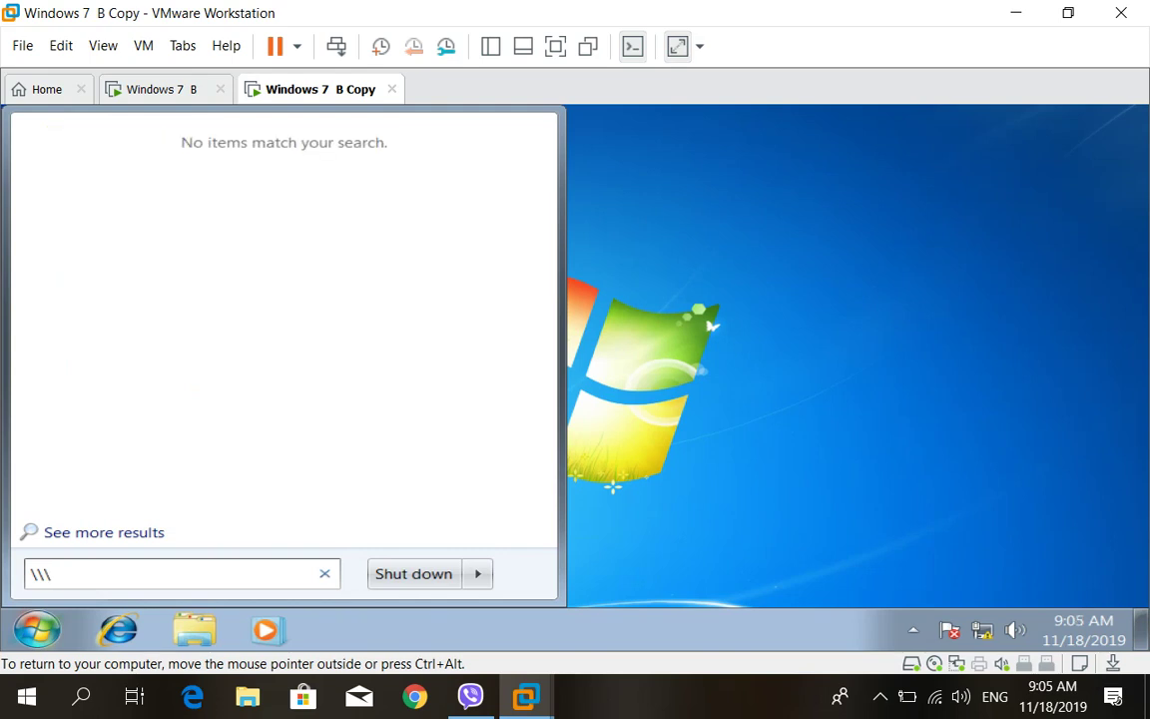
pyautogui.write('WIN')
pyautogui.press('Left')
pyautogui.press('Left')
pyautogui.press('Left')
pyautogui.press('BackSpace')
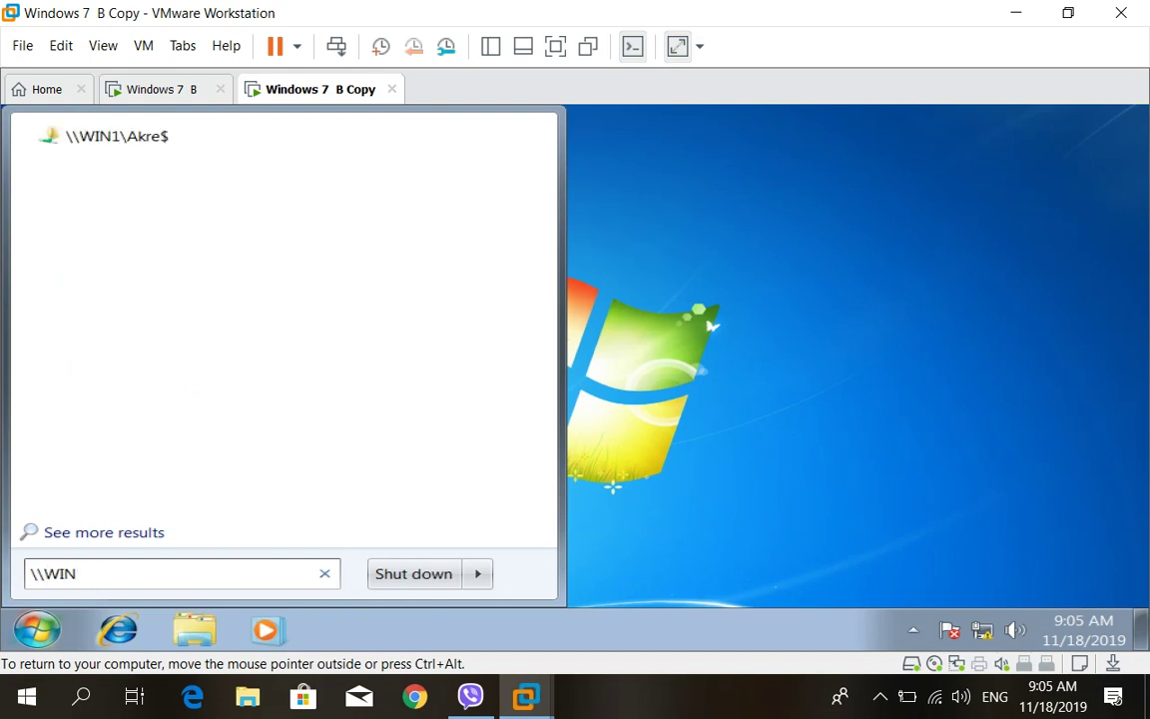
pyautogui.press('End')
pyautogui.write('\\')
pyautogui.press('Left')
pyautogui.write('1')
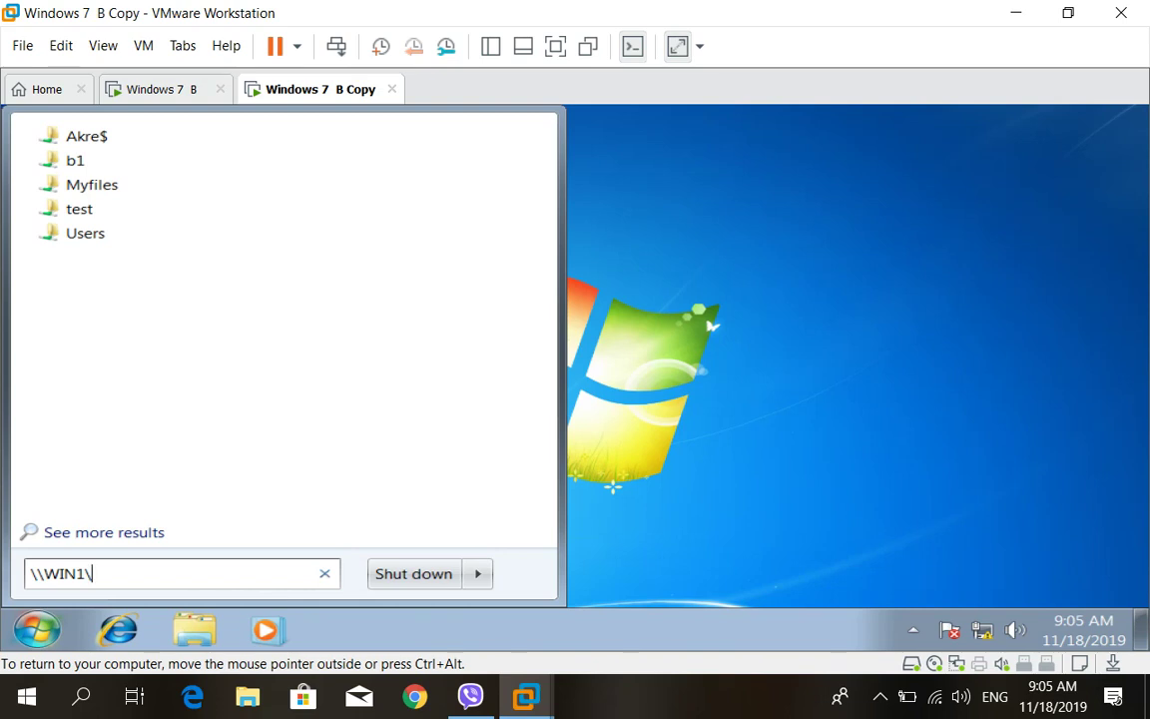
pyautogui.press('Return')
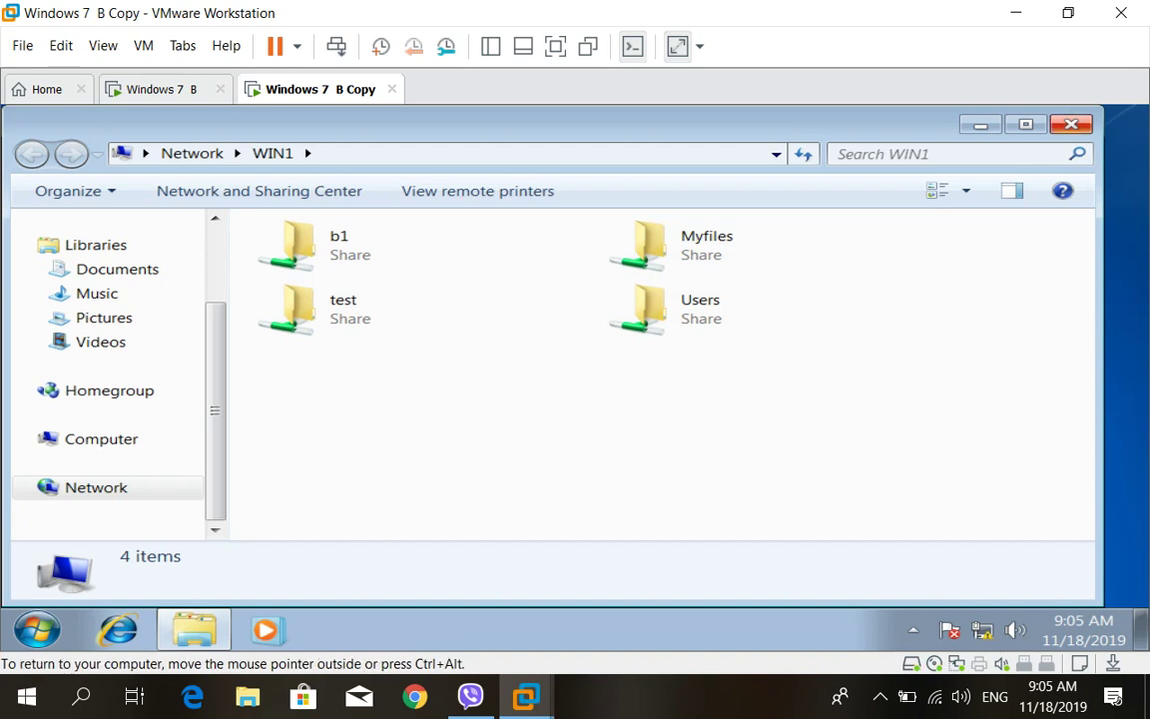
# Minimize the Explorer window showing WIN1's shares on Windows 7 B Copy
pyautogui.click(981, 125)
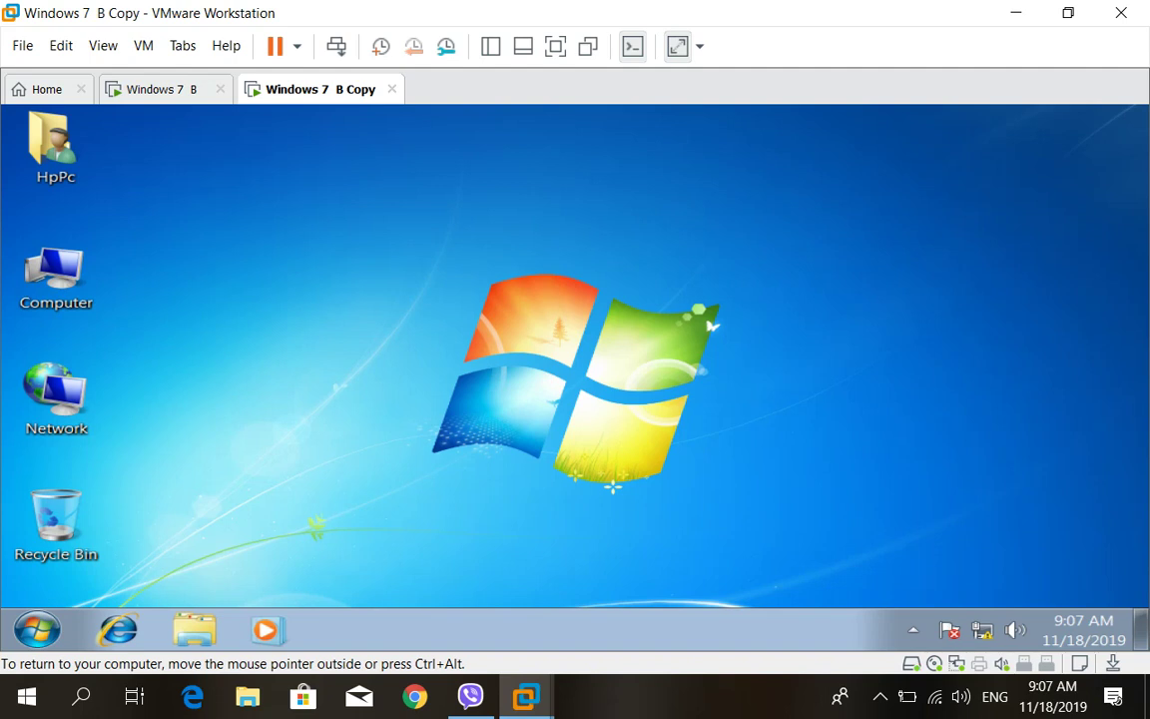
pyautogui.click(880, 696)
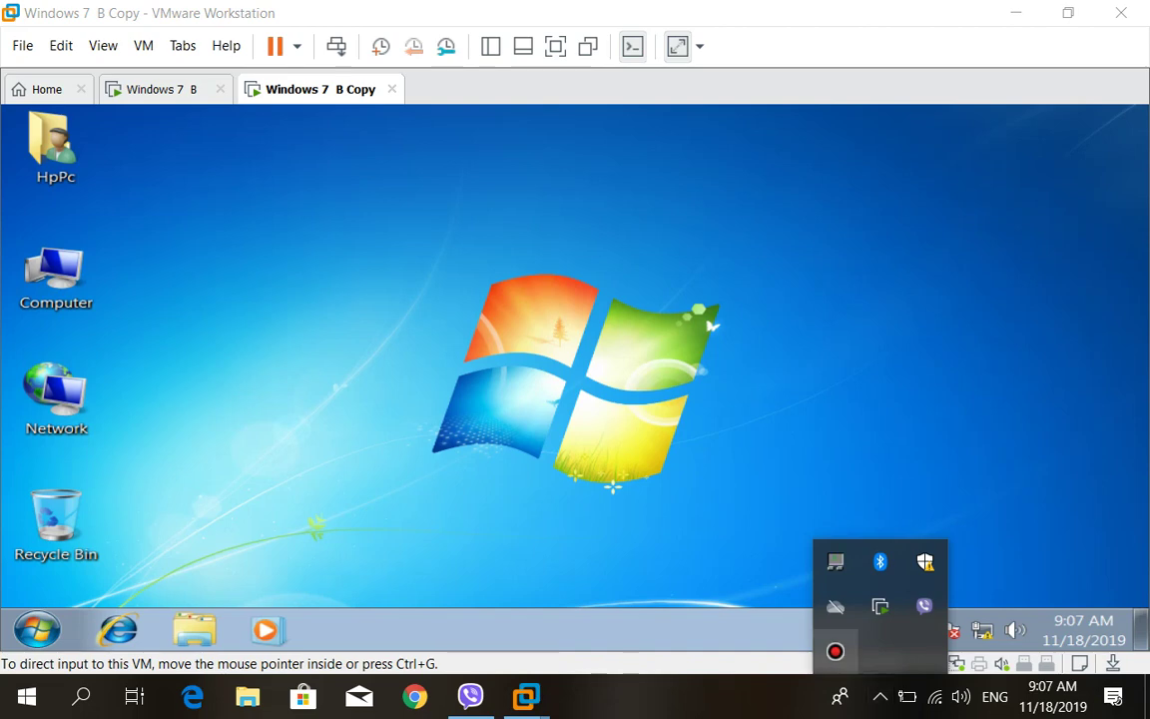
pyautogui.click(836, 651)
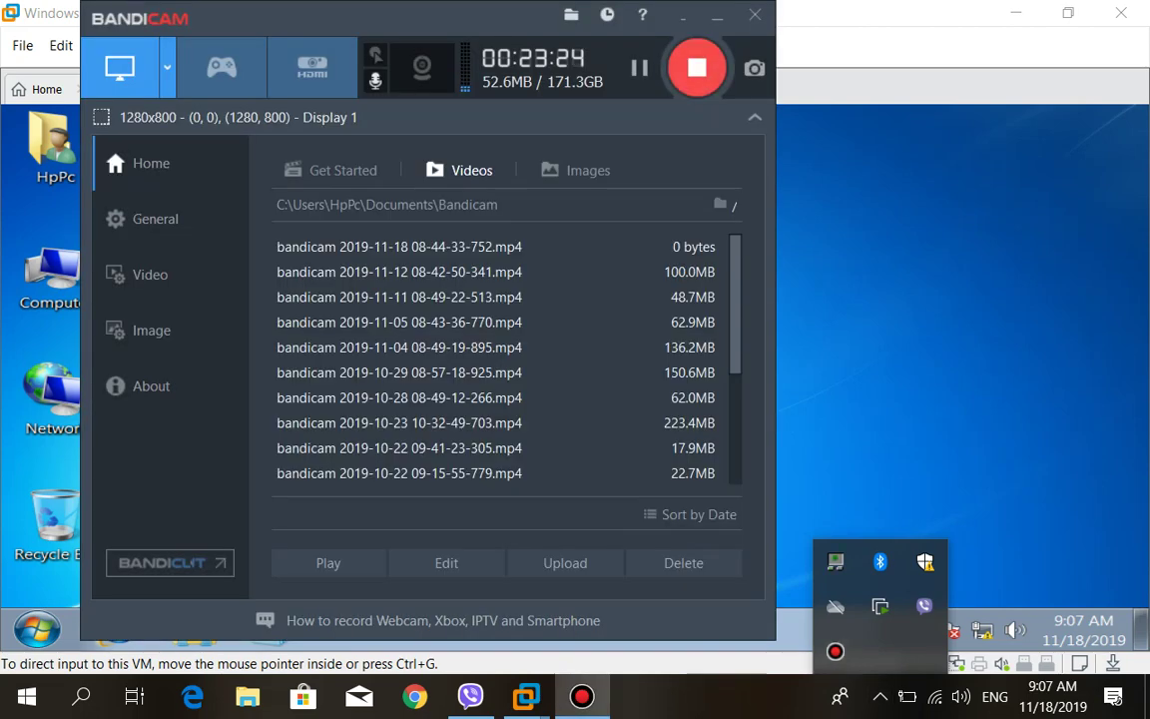